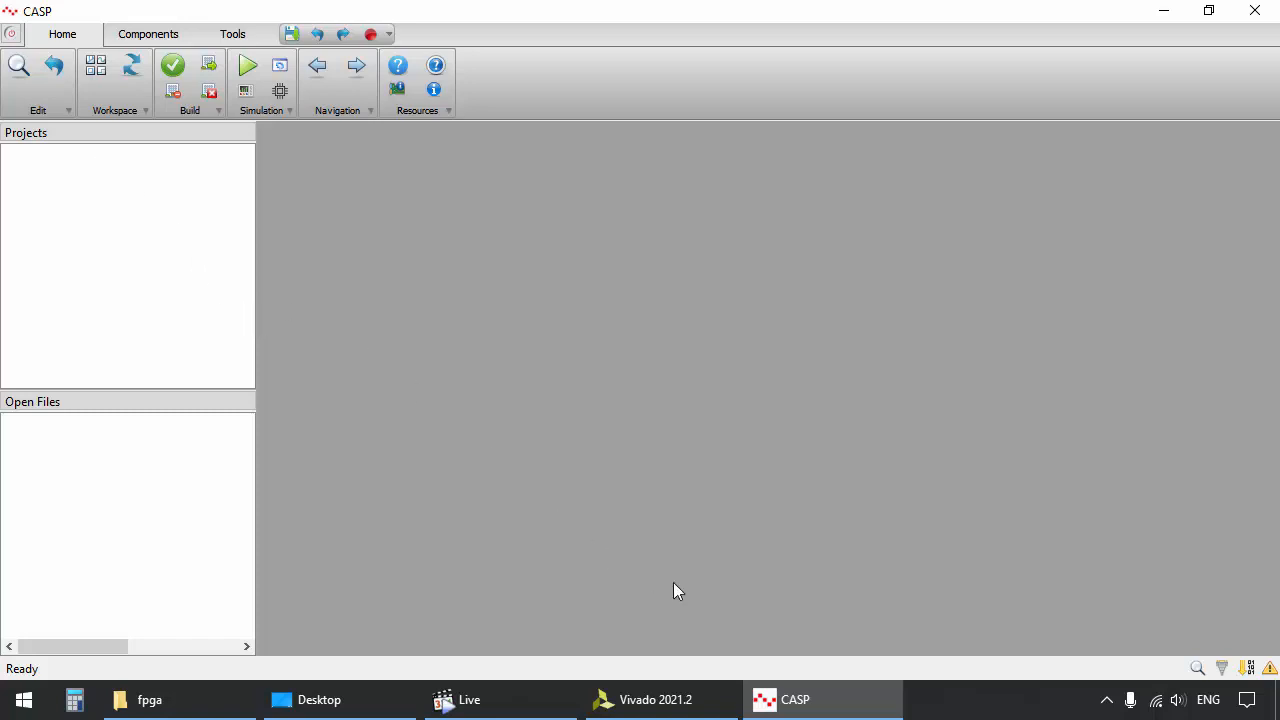
Show the live board camera view and copy the XC7Z020_TEMPLATE_PROJ folder from the fpga folder to the desktop
click(534, 700)
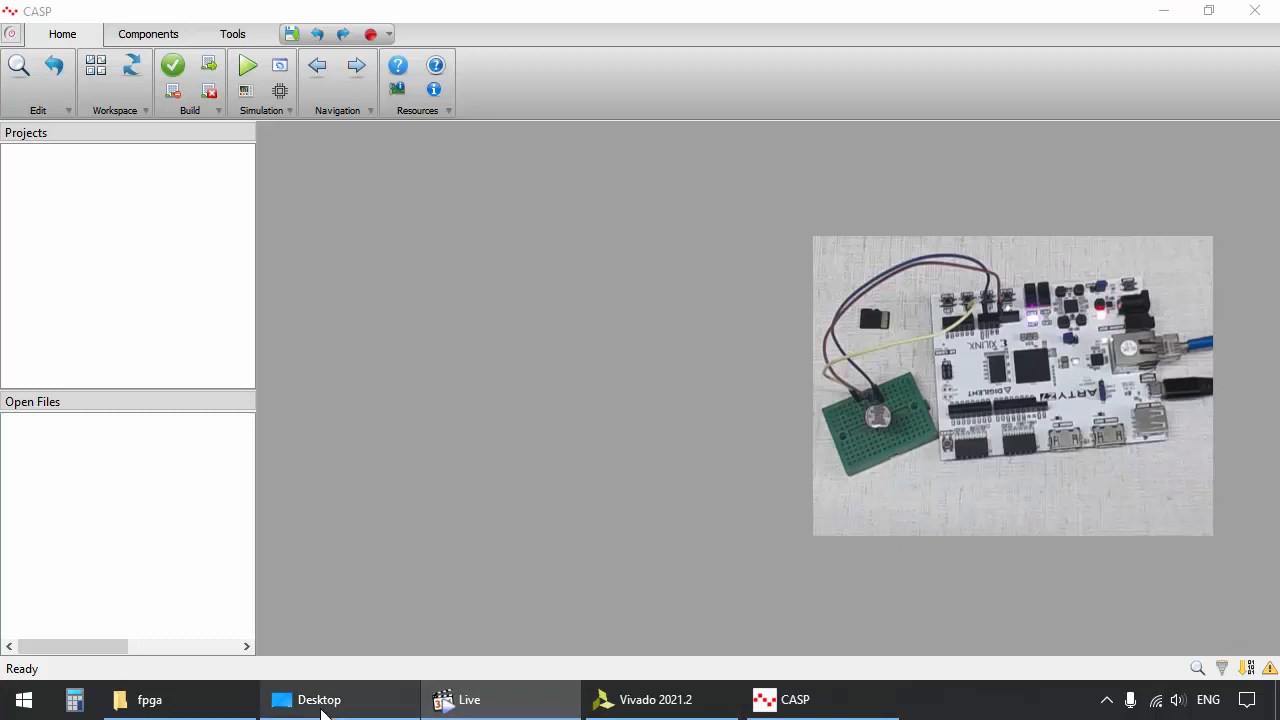
click(1166, 10)
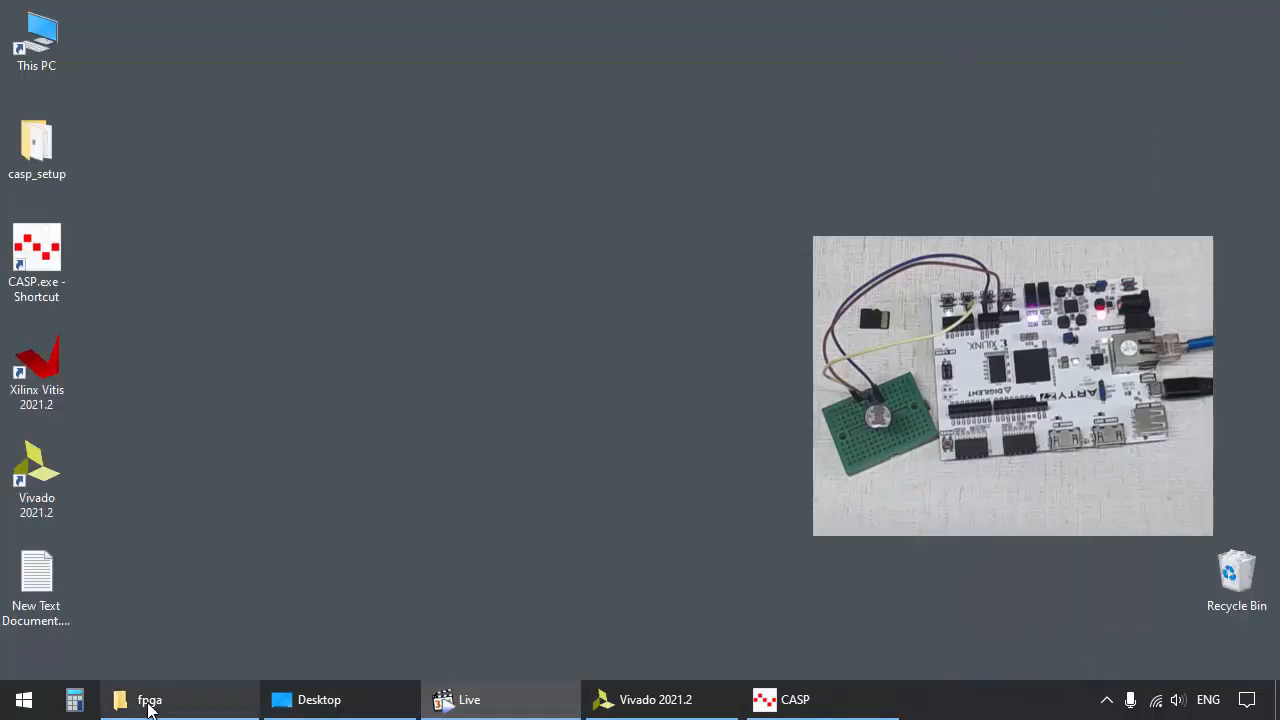
click(149, 700)
right_click(410, 395)
click(469, 540)
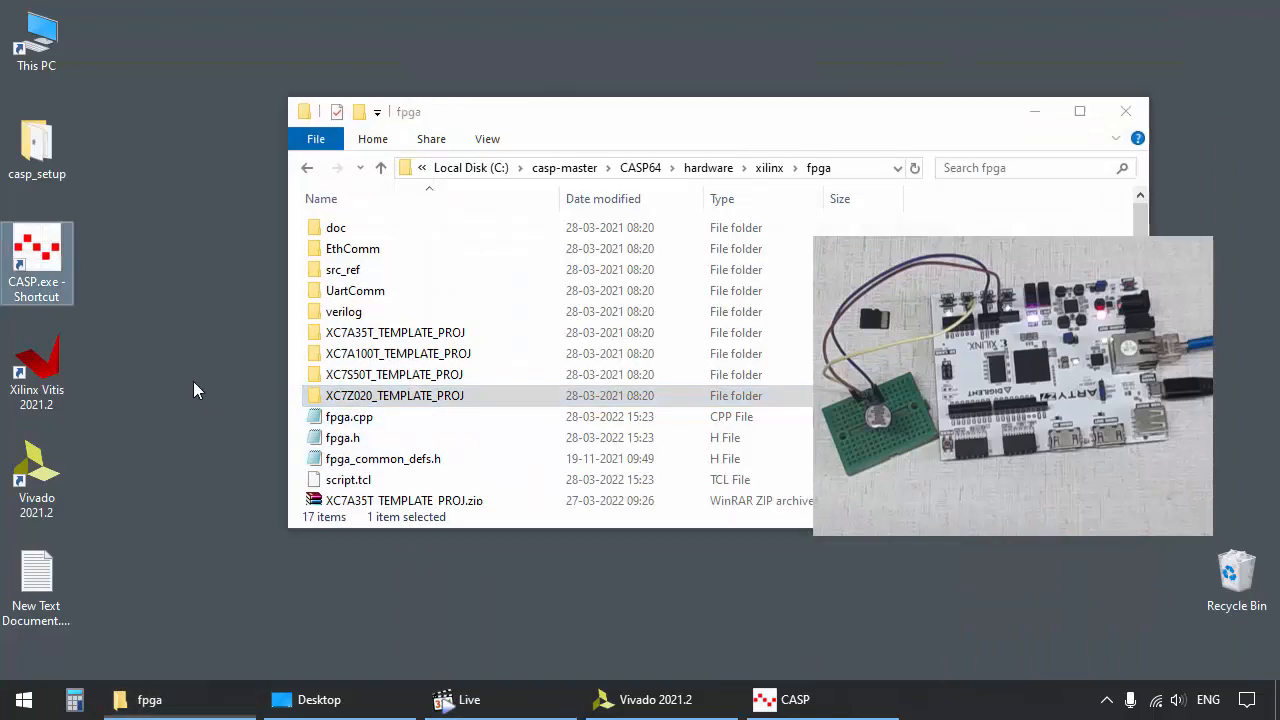
right_click(188, 356)
click(215, 443)
click(1034, 111)
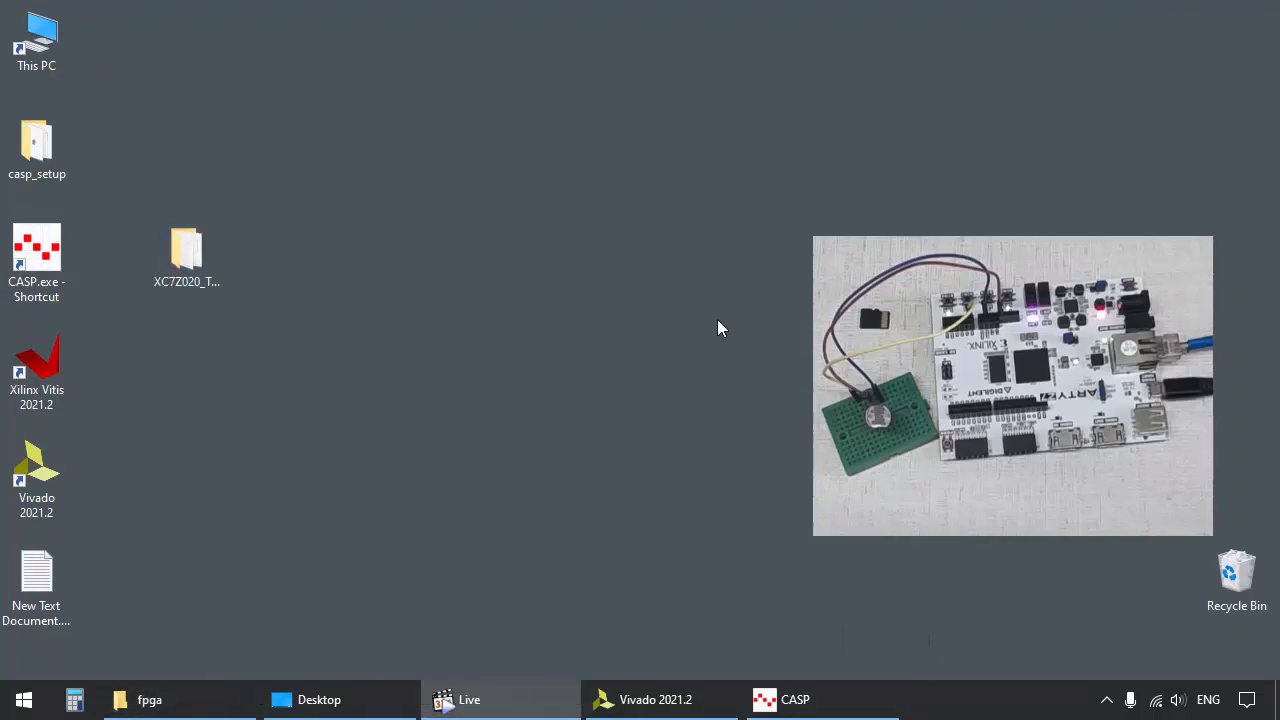
In CASP, open the CaspHlsDefault project from the desktop copy of XC7Z020_TEMPLATE_PROJ
click(786, 699)
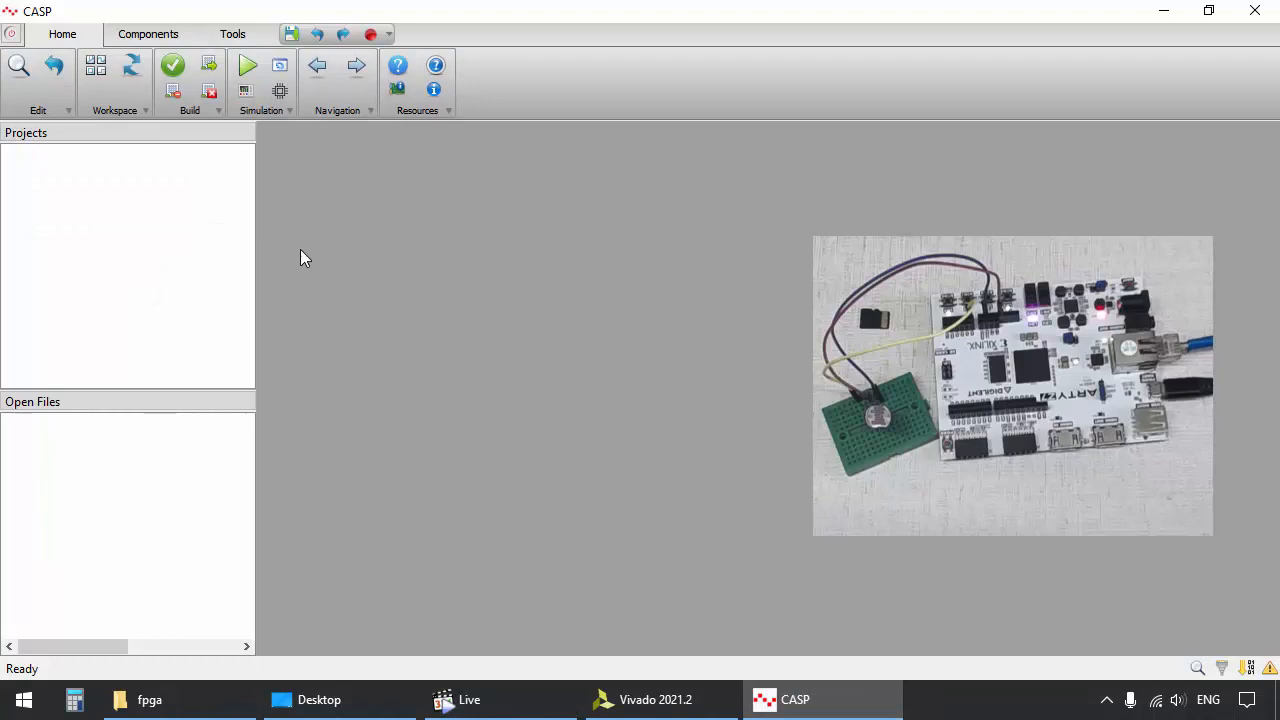
click(11, 35)
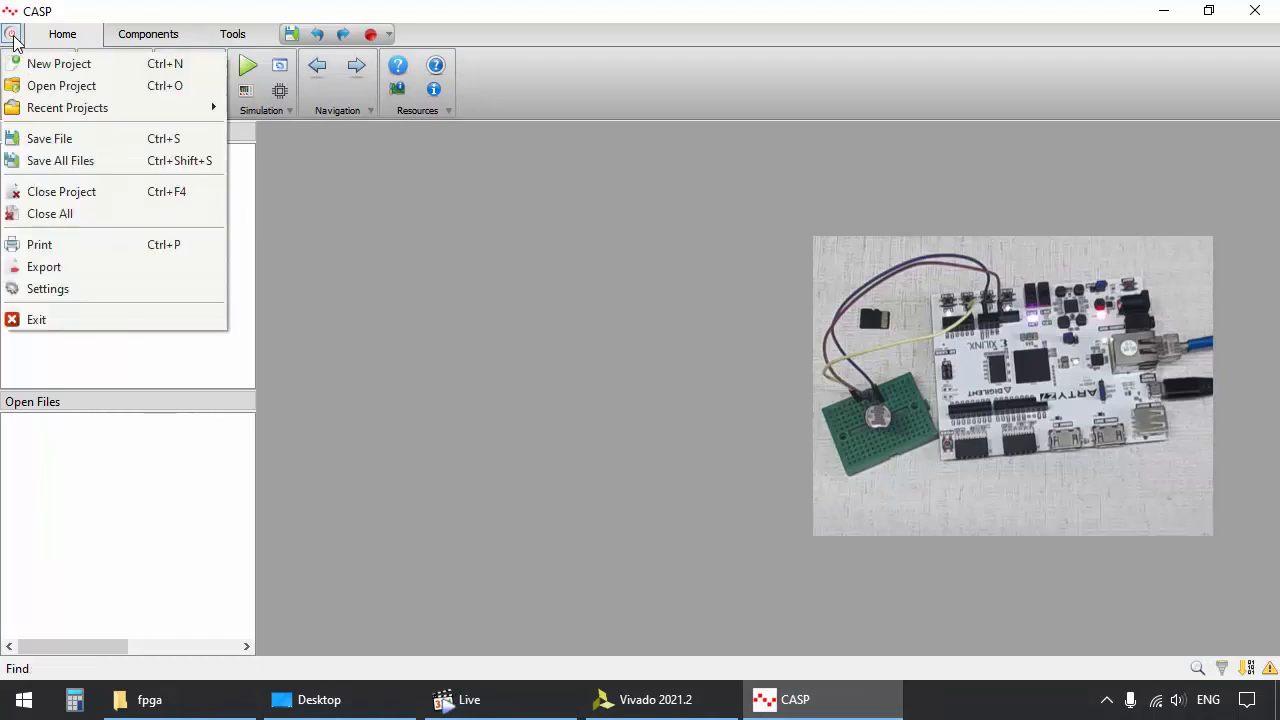
click(52, 95)
click(86, 188)
double_click(250, 184)
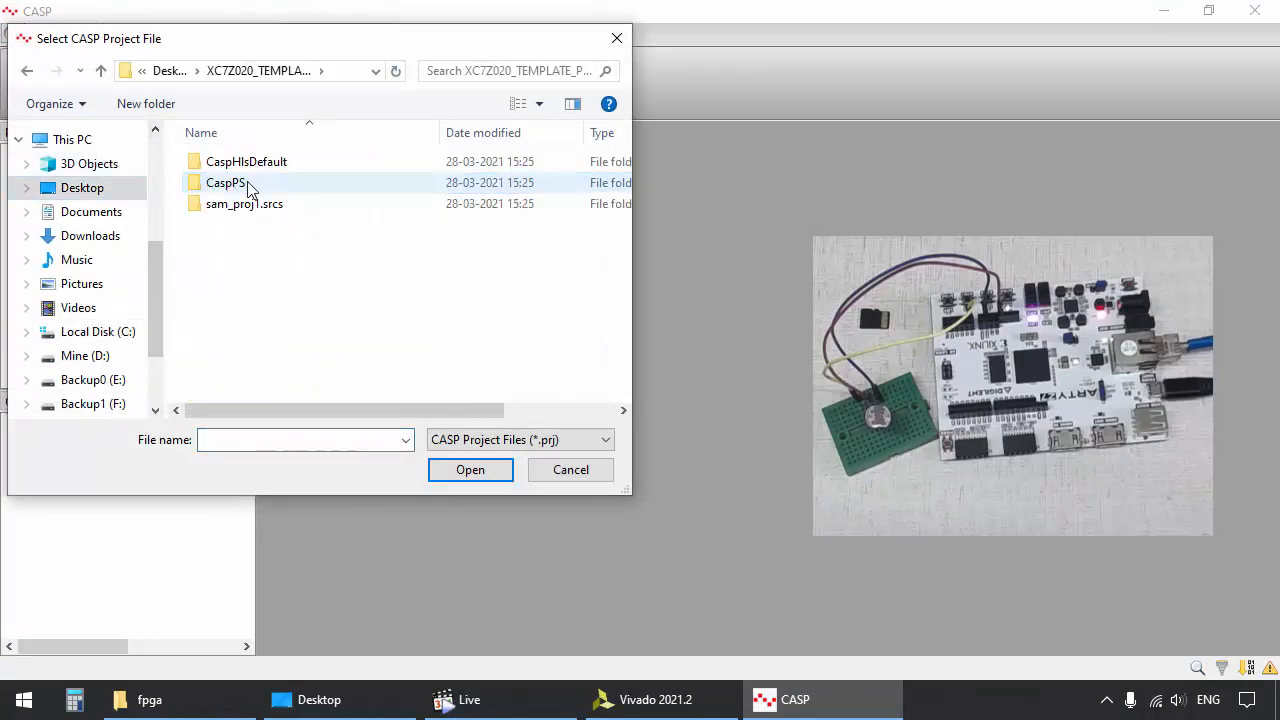
double_click(246, 161)
double_click(217, 206)
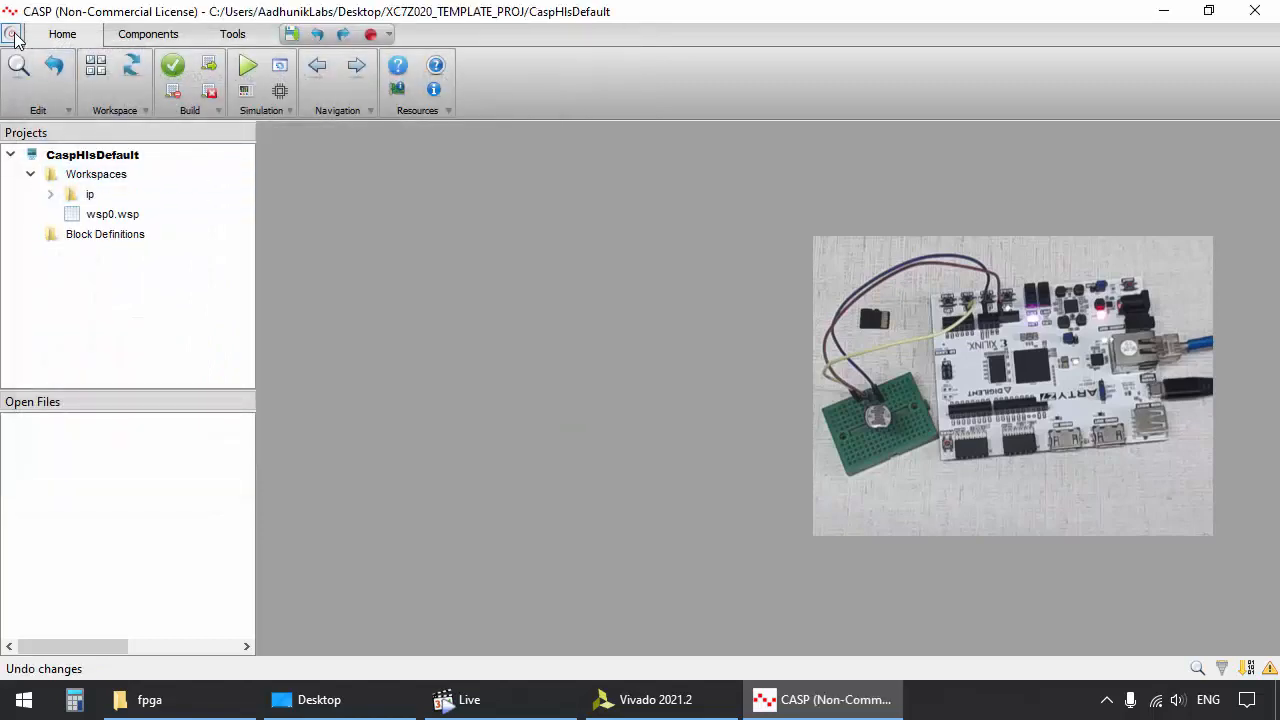
Open the CaspPS project from the same template folder alongside CaspHlsDefault
click(14, 37)
click(63, 86)
double_click(240, 183)
double_click(254, 183)
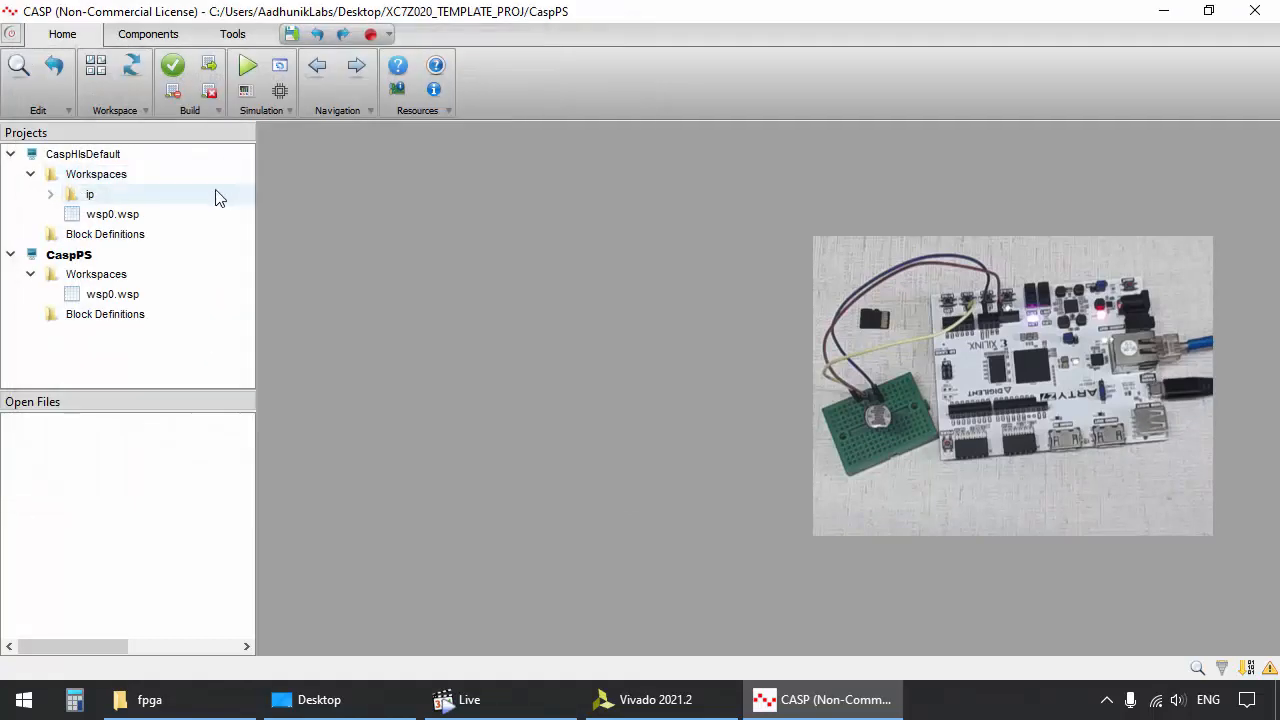
Make CaspHlsDefault the active project and open the wsp0.wsp workspaces of CaspHlsDefault and CaspPS
right_click(93, 157)
click(130, 168)
click(113, 216)
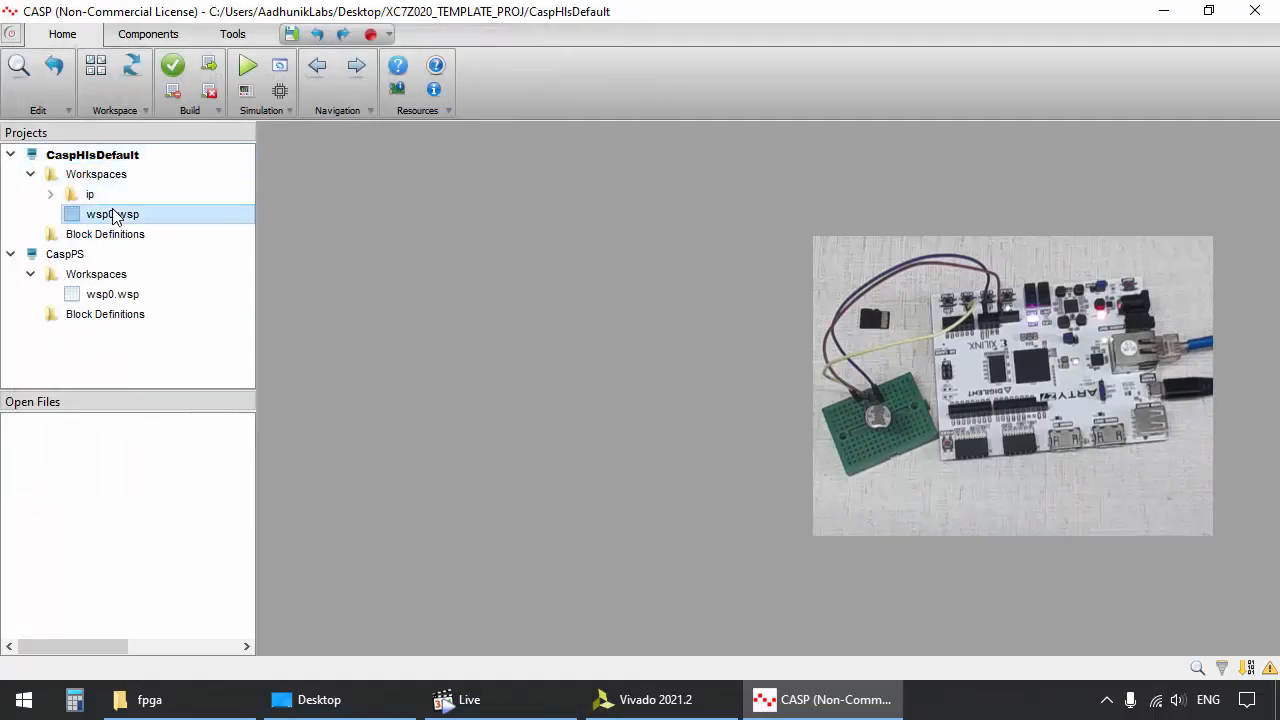
double_click(113, 216)
Switch to Vivado, open sam_proj1.xpr from the desktop XC7Z020_TEMPLATE_PROJ folder and open its block design
click(655, 700)
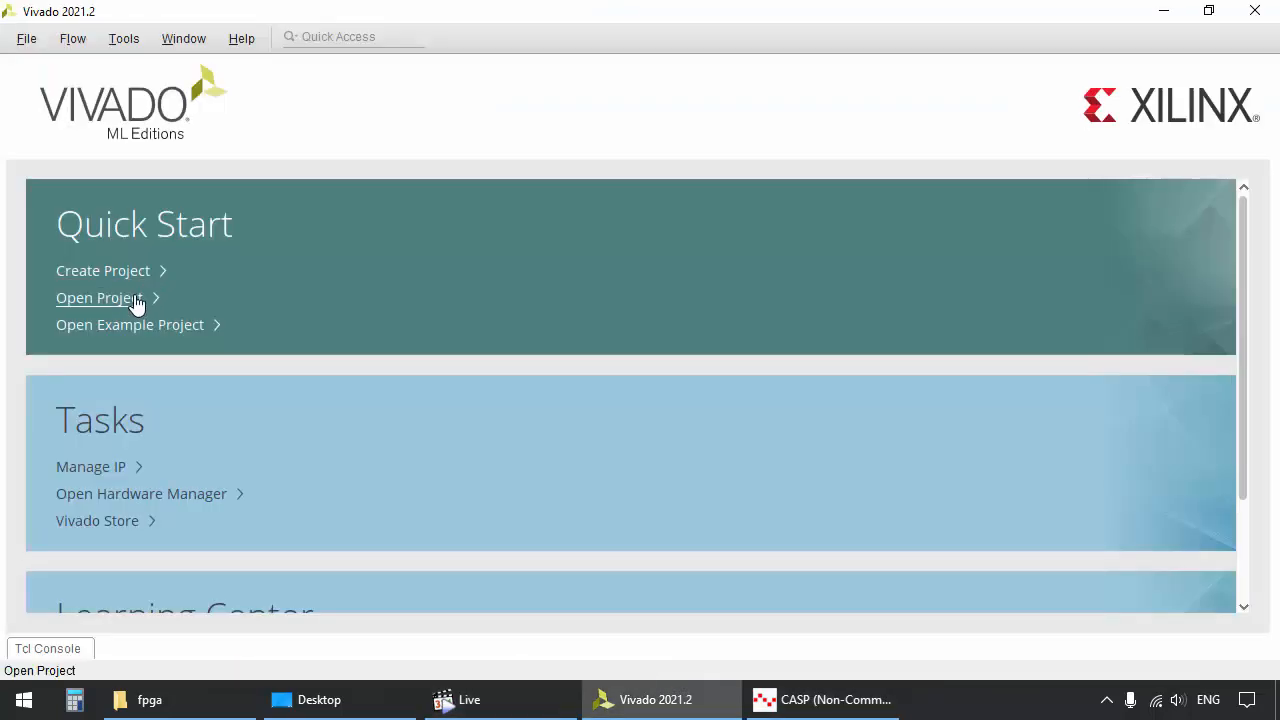
click(137, 297)
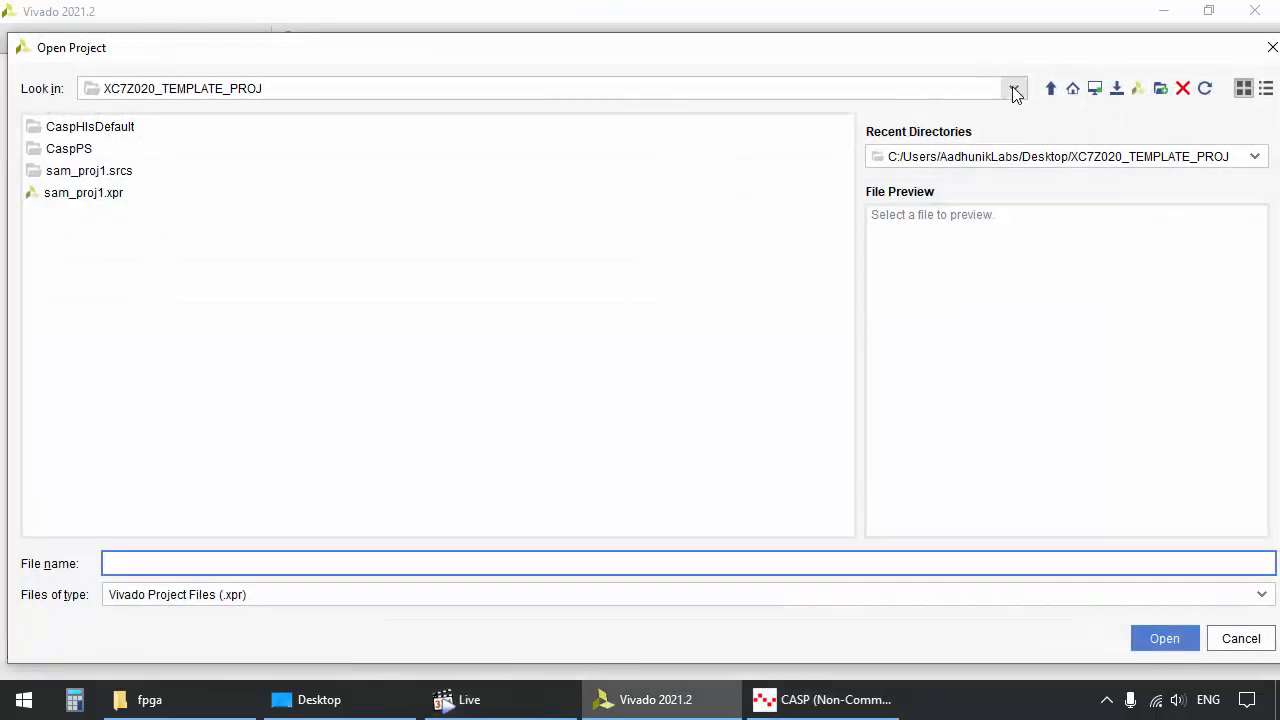
click(1014, 89)
scroll(334, 140, up, 3)
click(334, 136)
double_click(118, 277)
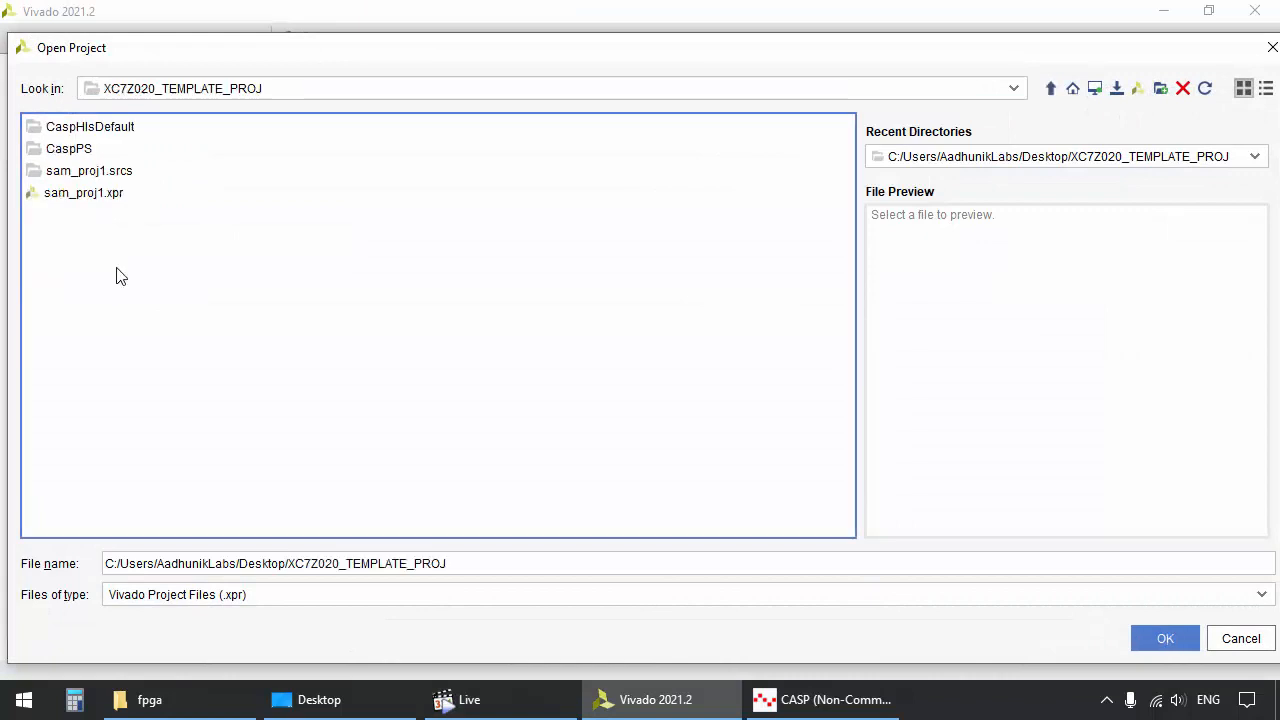
double_click(97, 196)
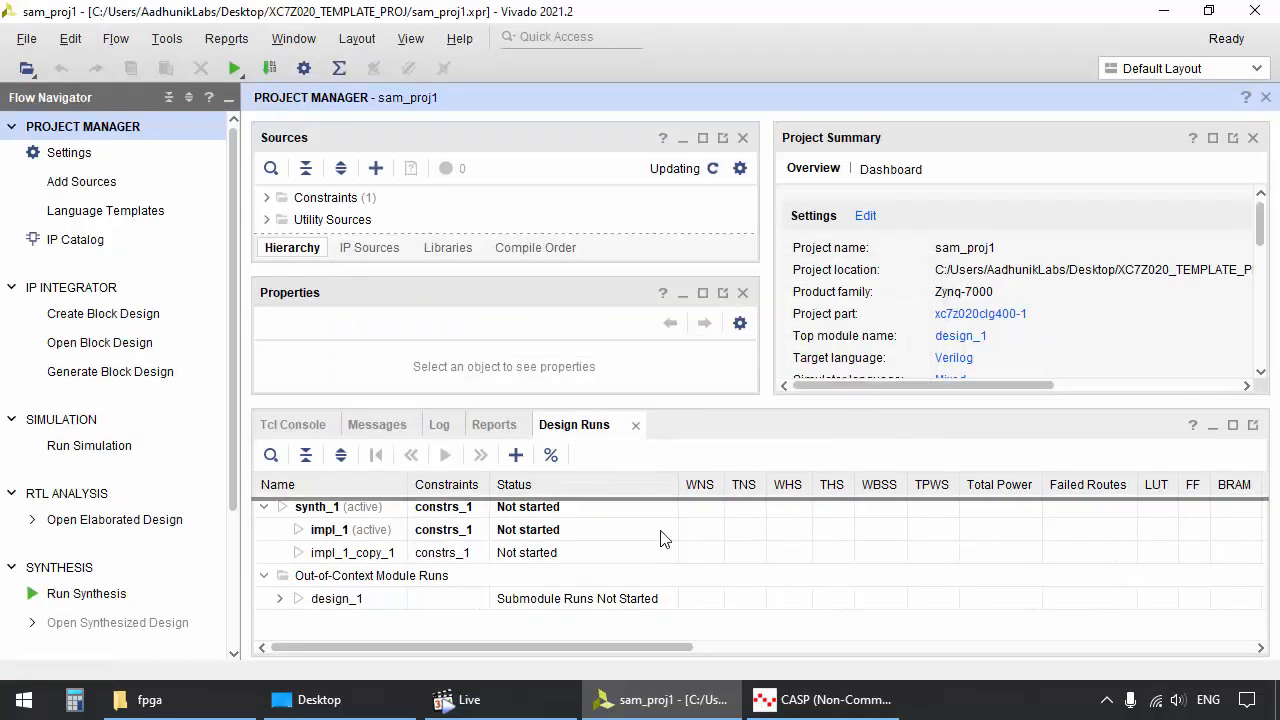
click(99, 342)
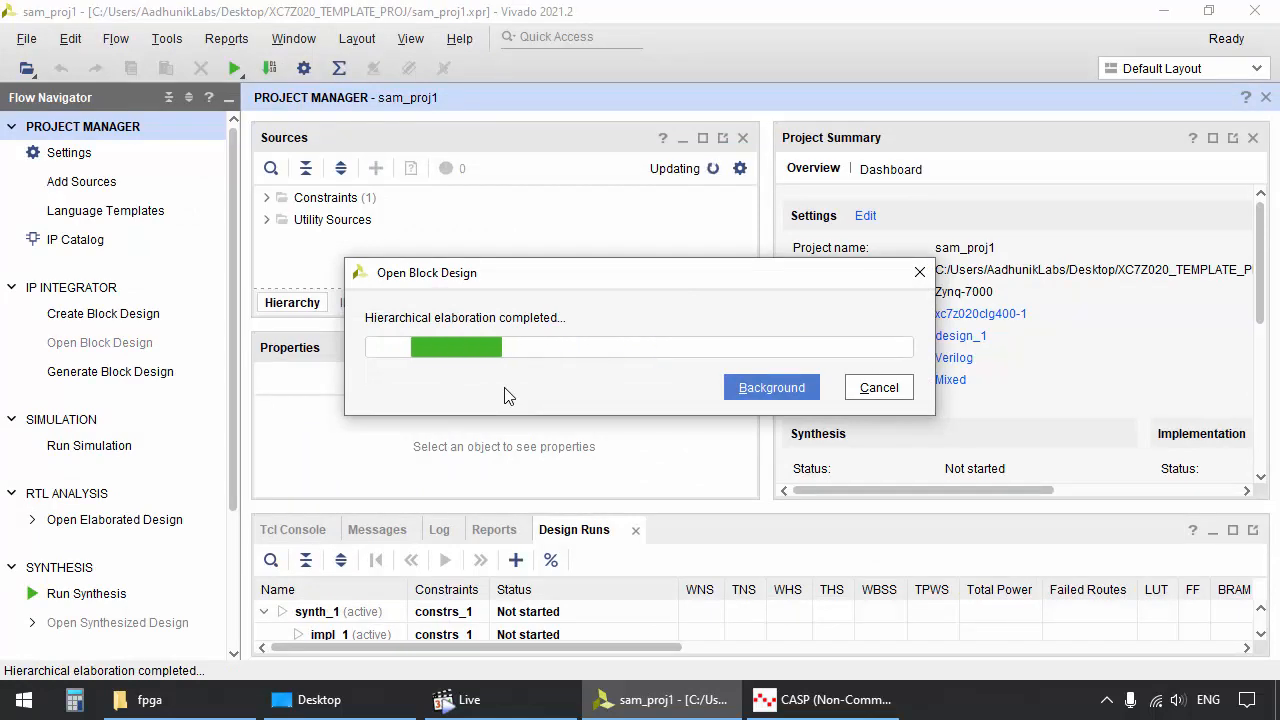
click(592, 478)
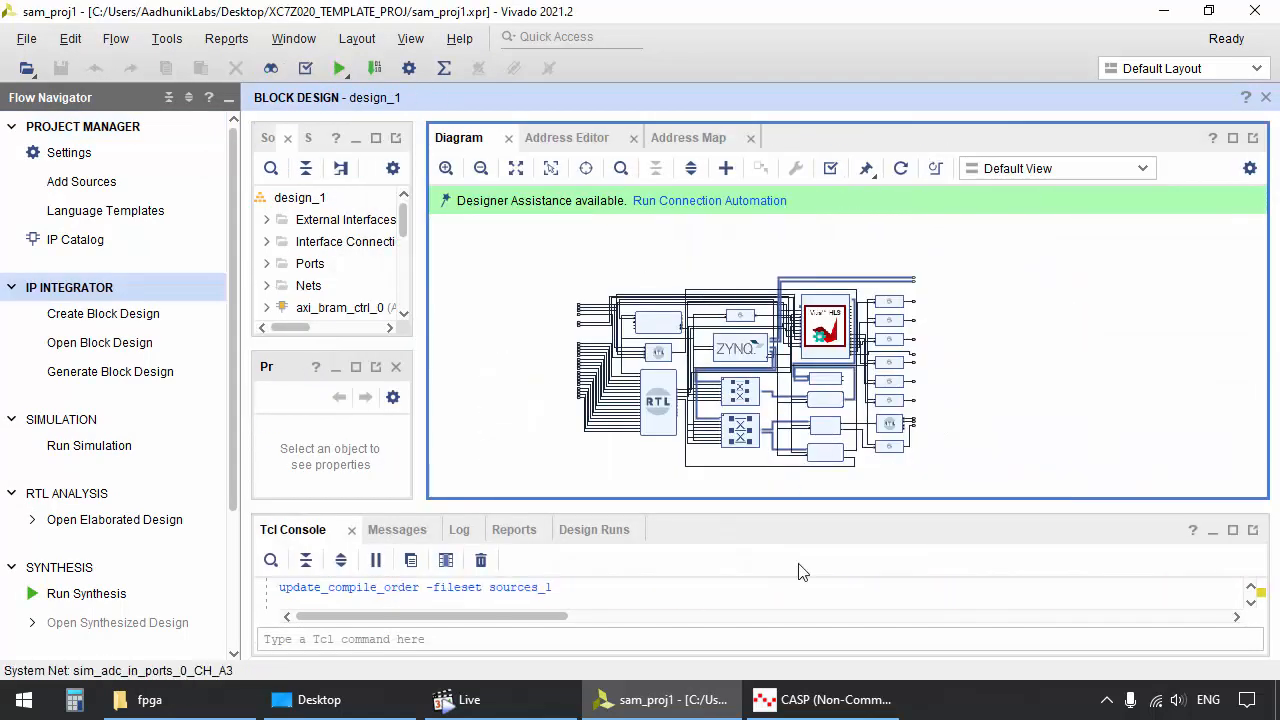
Return to CASP and examine the communication parameters of the FPGA Comm block without changing them
click(822, 699)
double_click(1003, 233)
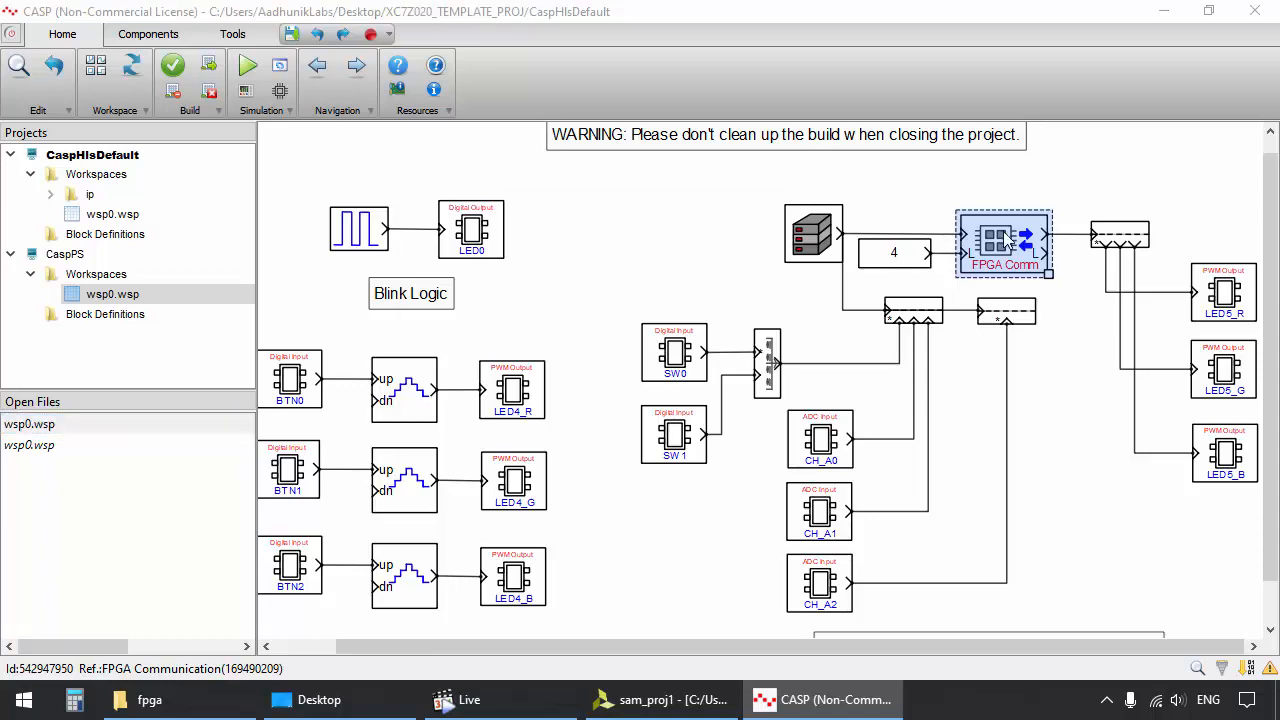
scroll(712, 256, down, 1)
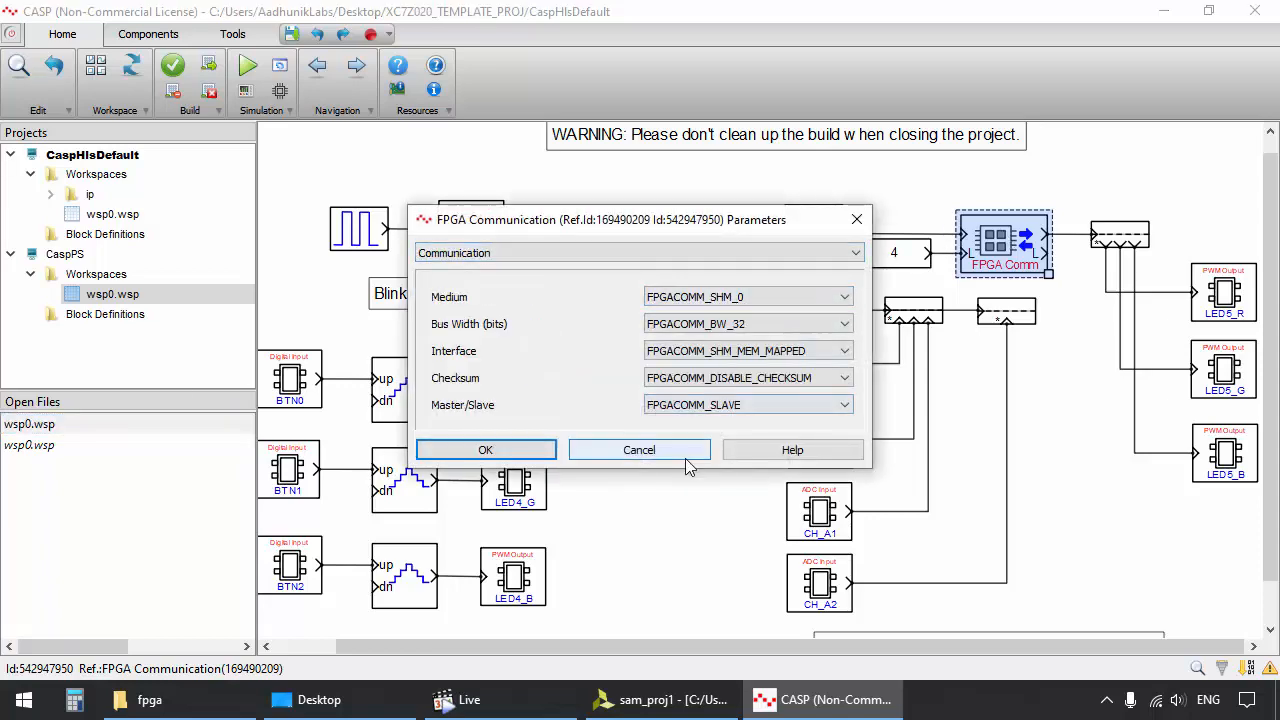
click(639, 450)
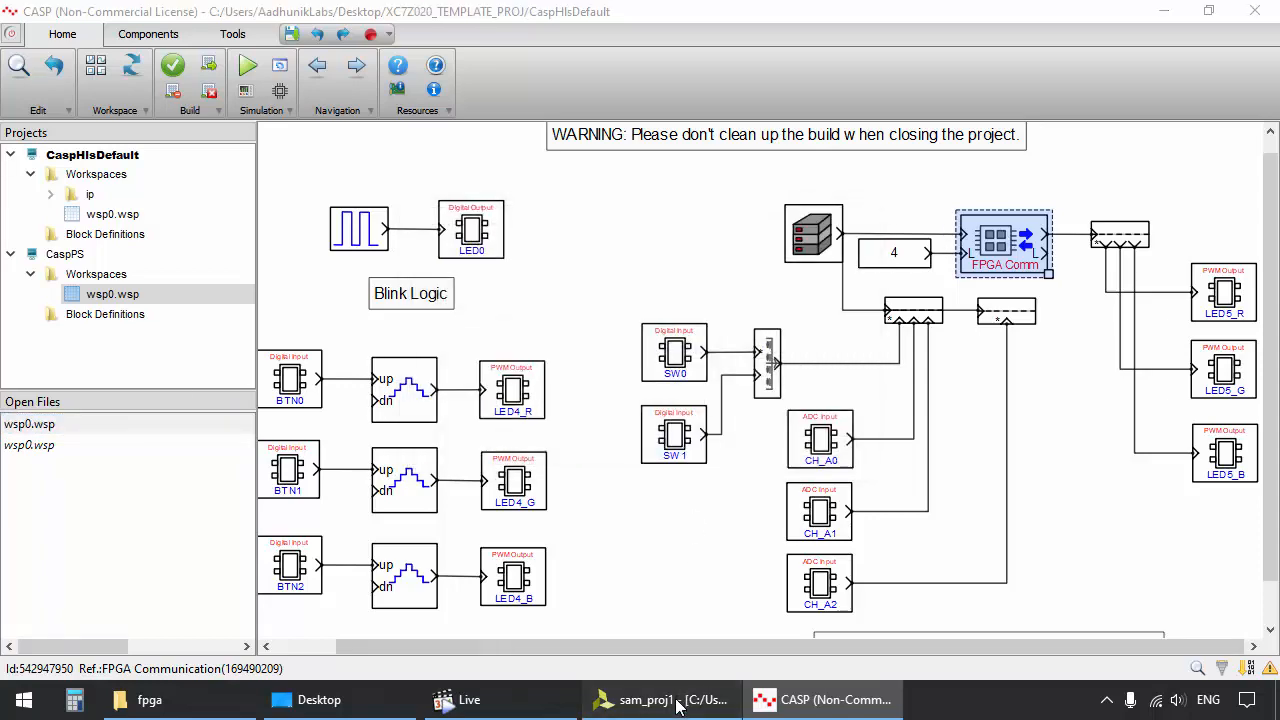
Switch to Vivado and trace the shm0_PORTA connection of the Fpga_main block to the Block Memory Generator
click(665, 699)
scroll(773, 337, up, 4)
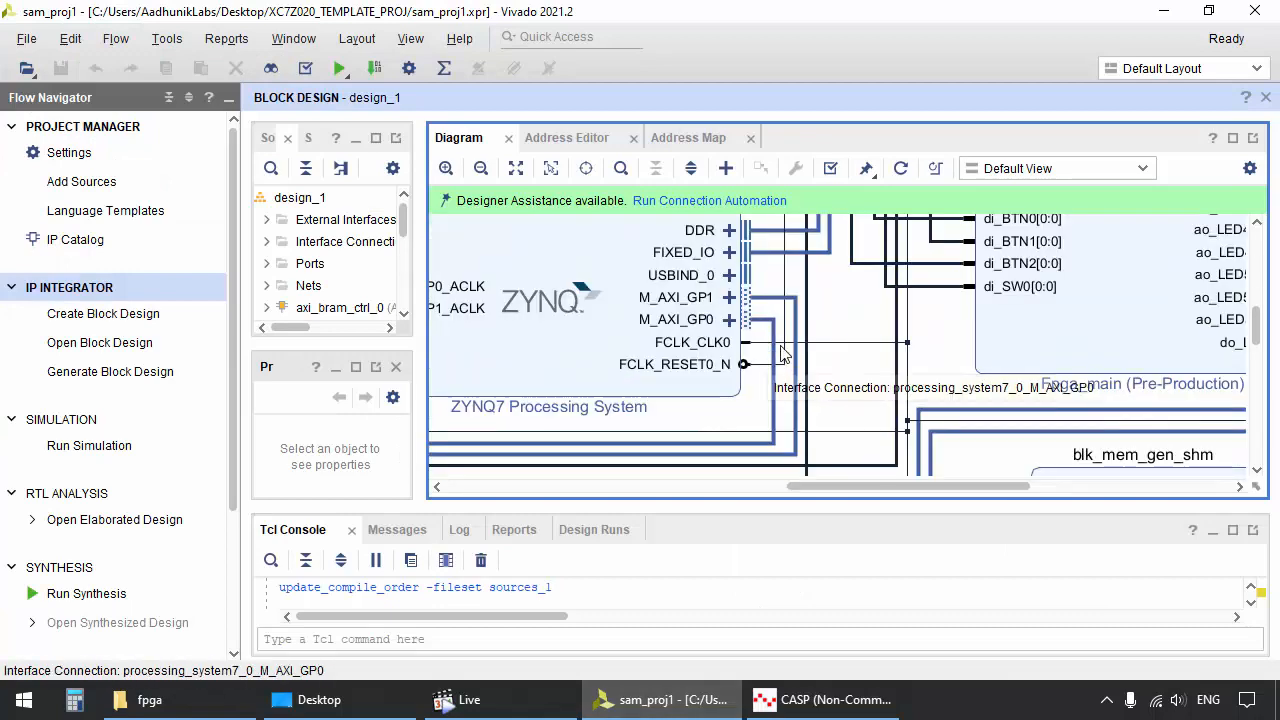
scroll(740, 320, down, 3)
scroll(935, 290, up, 4)
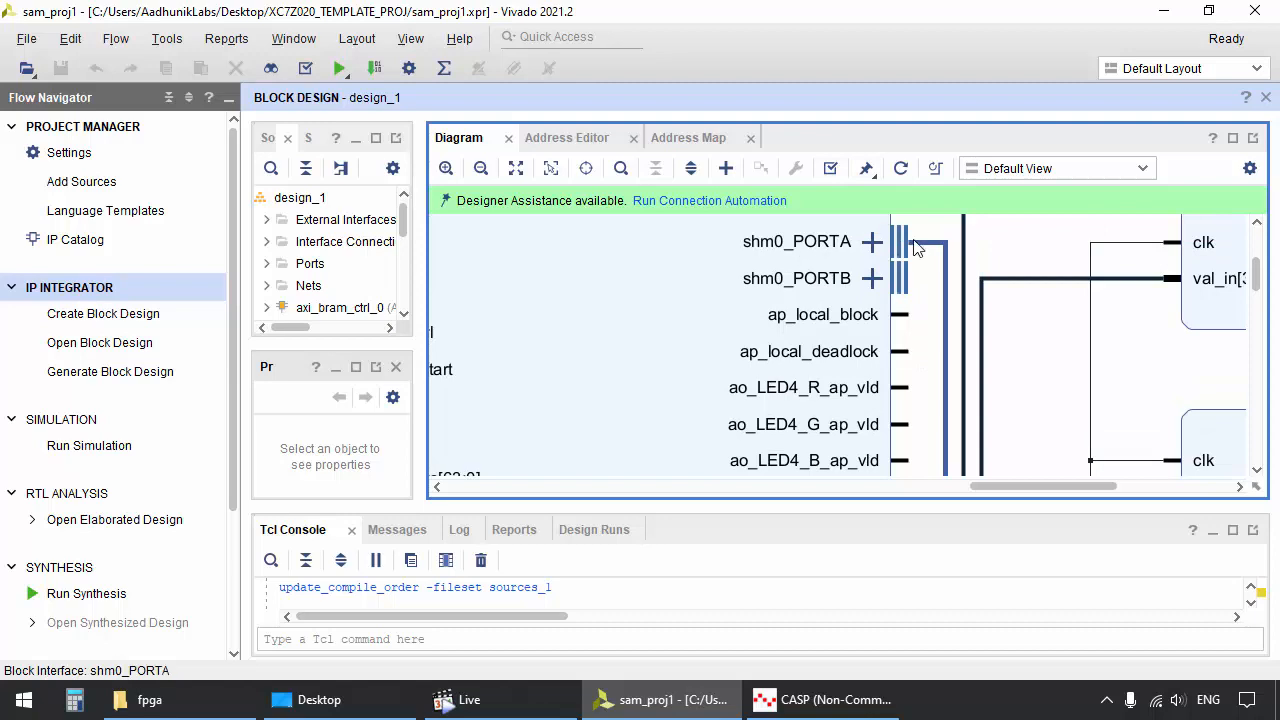
click(917, 248)
scroll(917, 248, down, 4)
scroll(843, 404, up, 4)
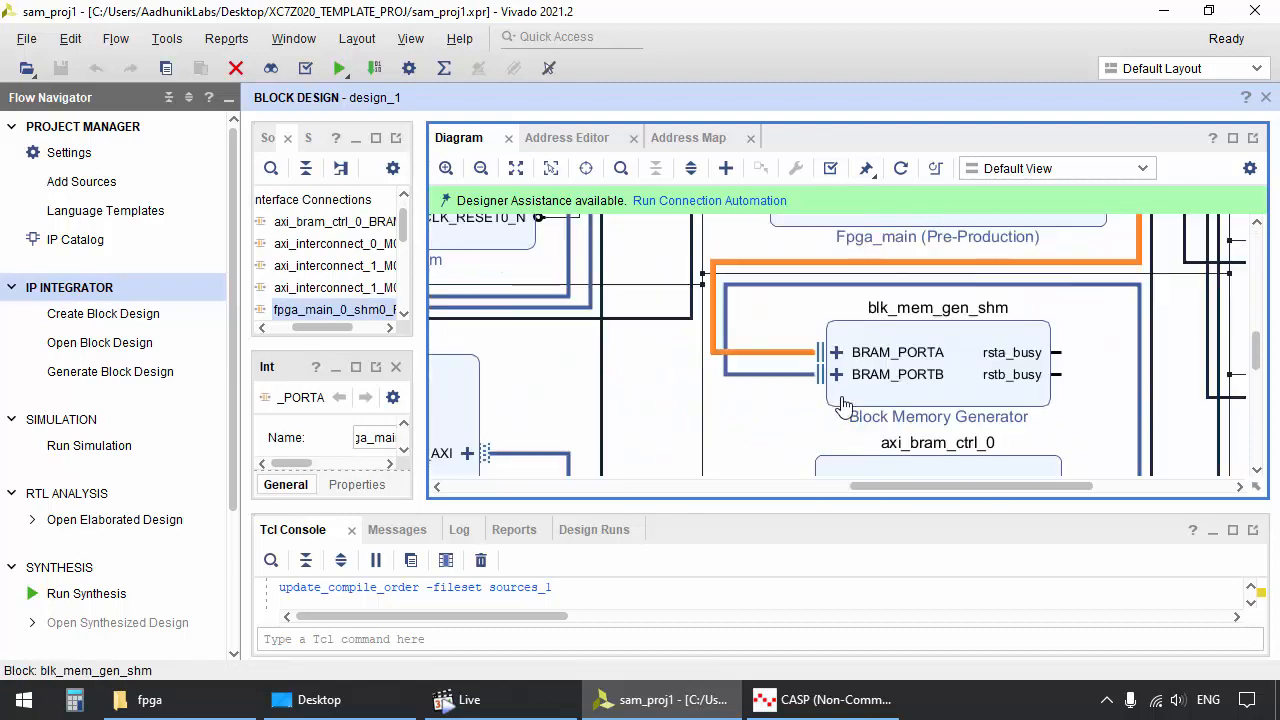
Trace BRAM_PORTB of the Block Memory Generator through axi_bram_ctrl_0 and axi_interconnect_0 back to the Zynq M_AXI_GP0 interface
click(770, 387)
scroll(770, 387, down, 4)
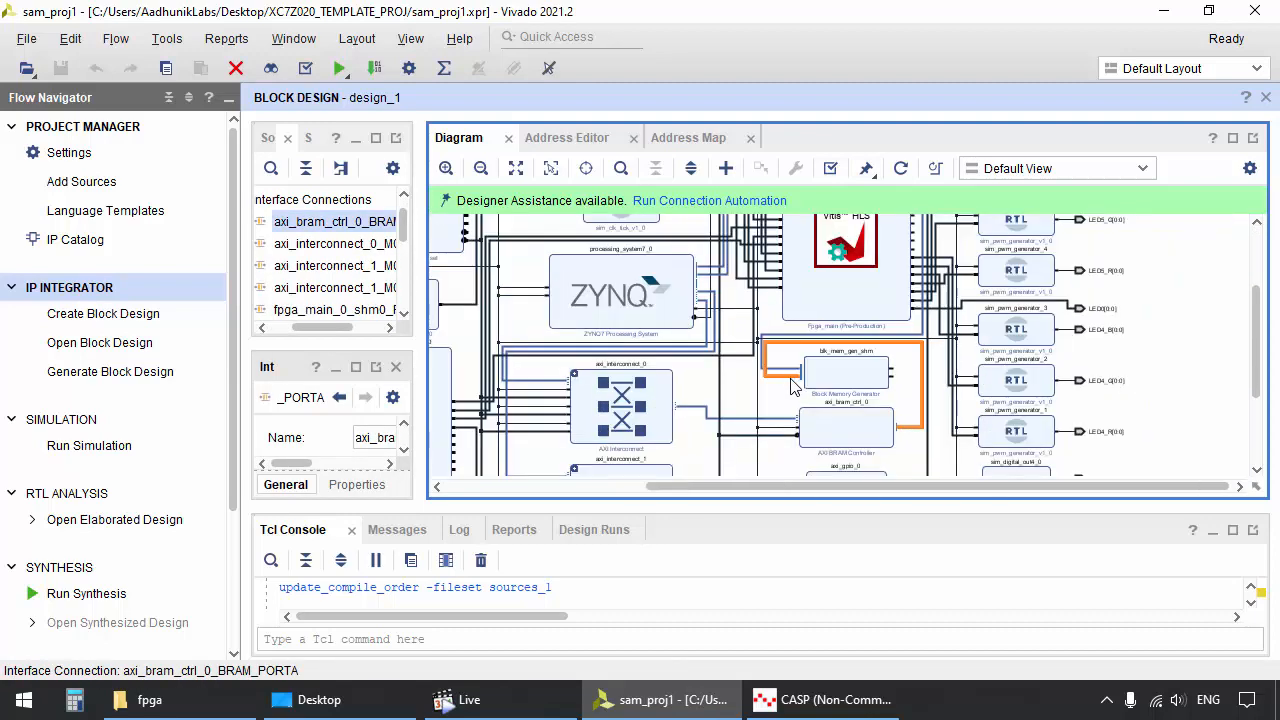
scroll(771, 428, up, 3)
scroll(878, 375, up, 2)
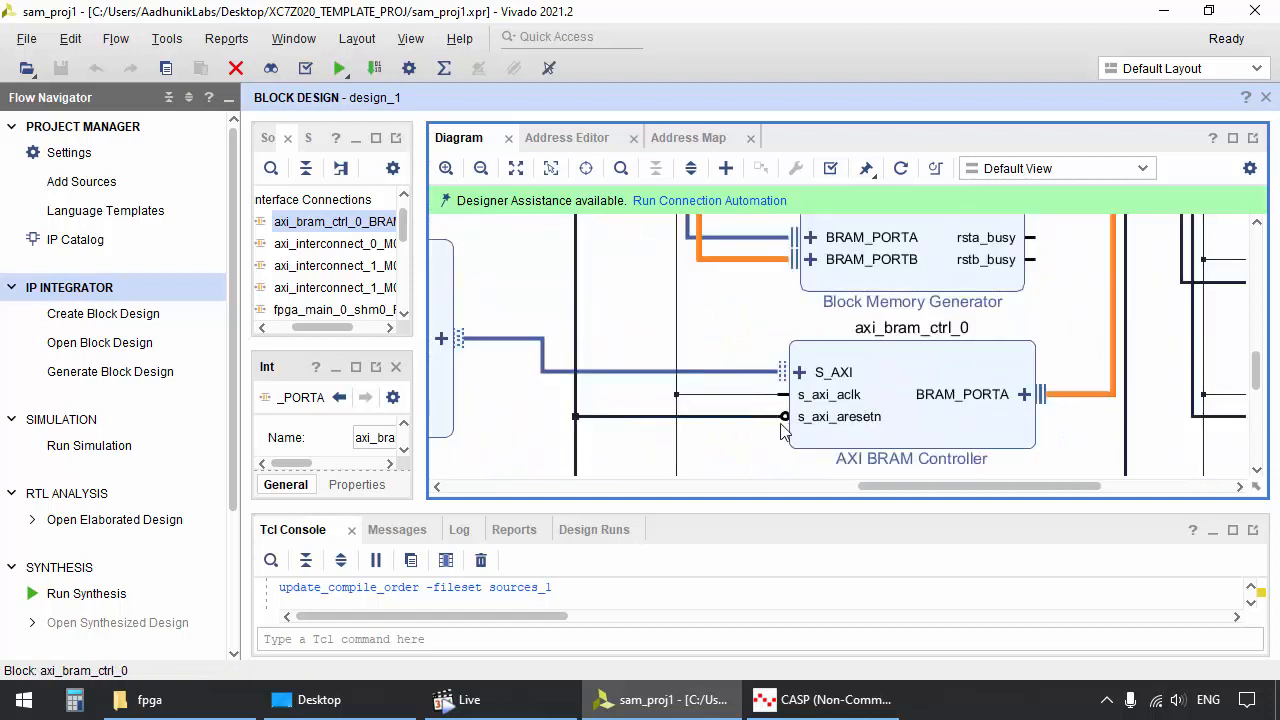
click(715, 372)
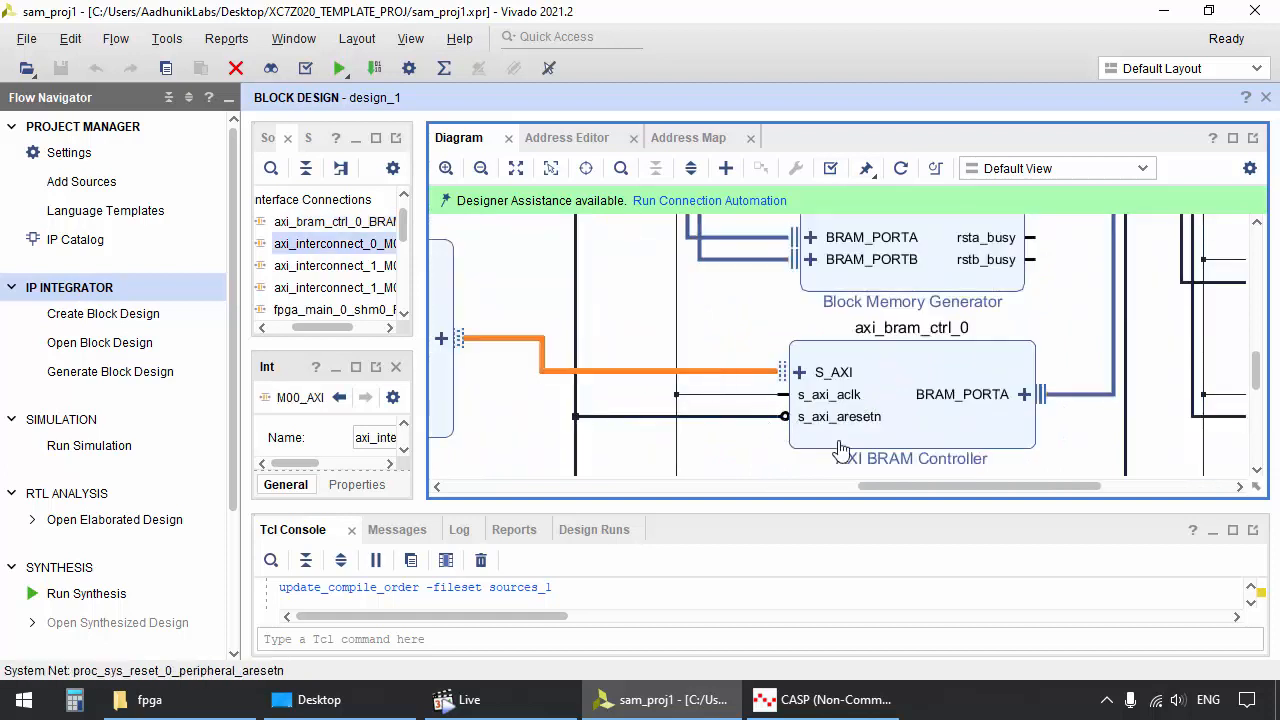
drag(870, 486, 735, 486)
click(597, 277)
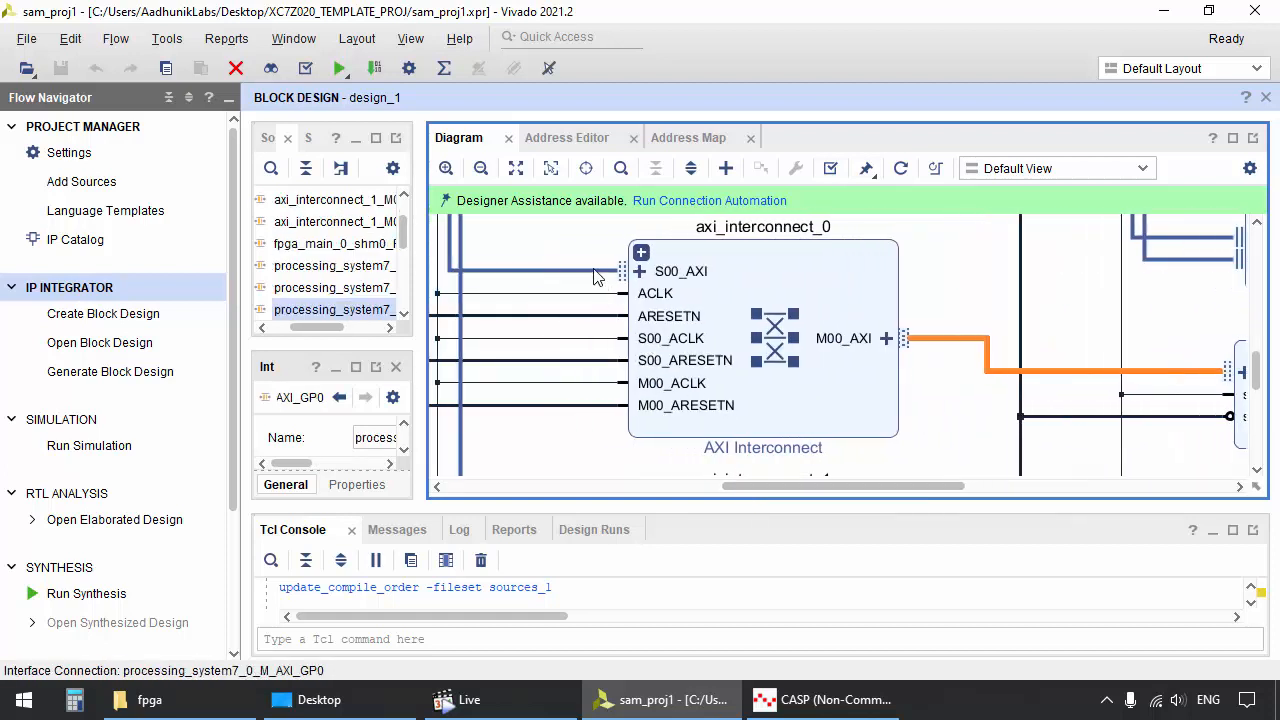
scroll(742, 320, down, 2)
scroll(757, 323, up, 3)
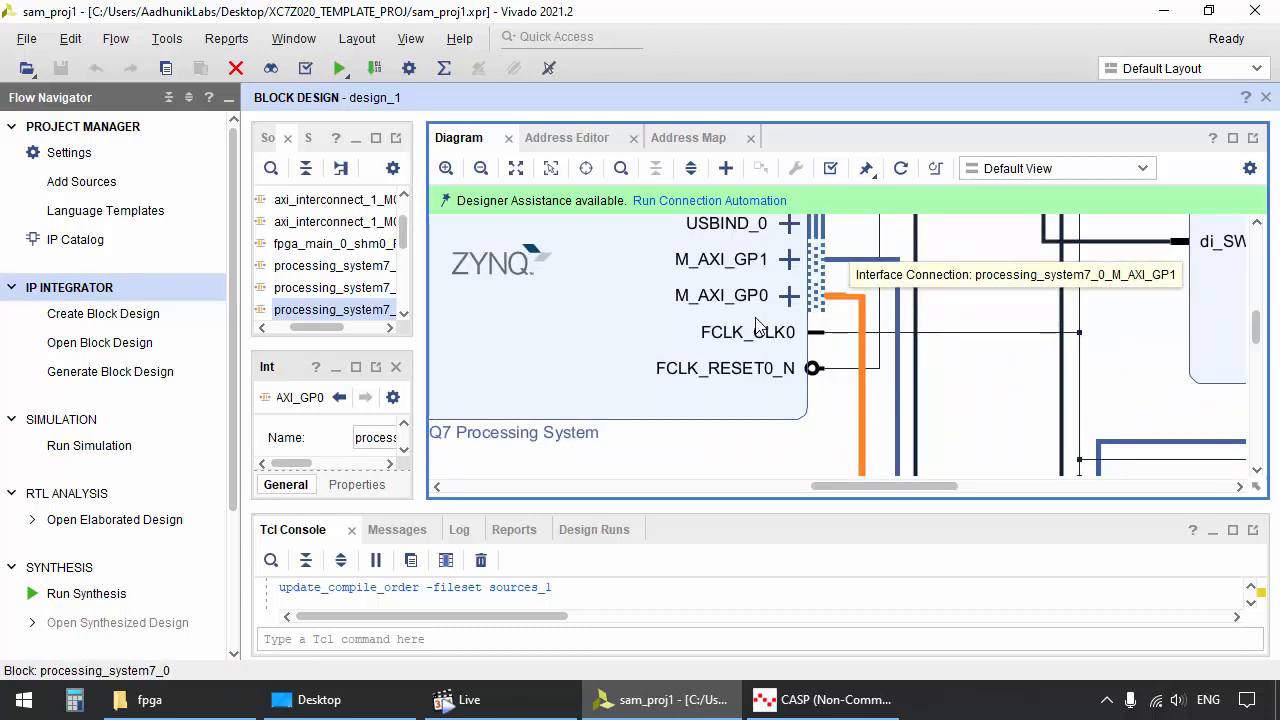
Examine the address ranges assigned to axi_gpio_0 and axi_bram_ctrl_0 in the Address Editor
click(570, 137)
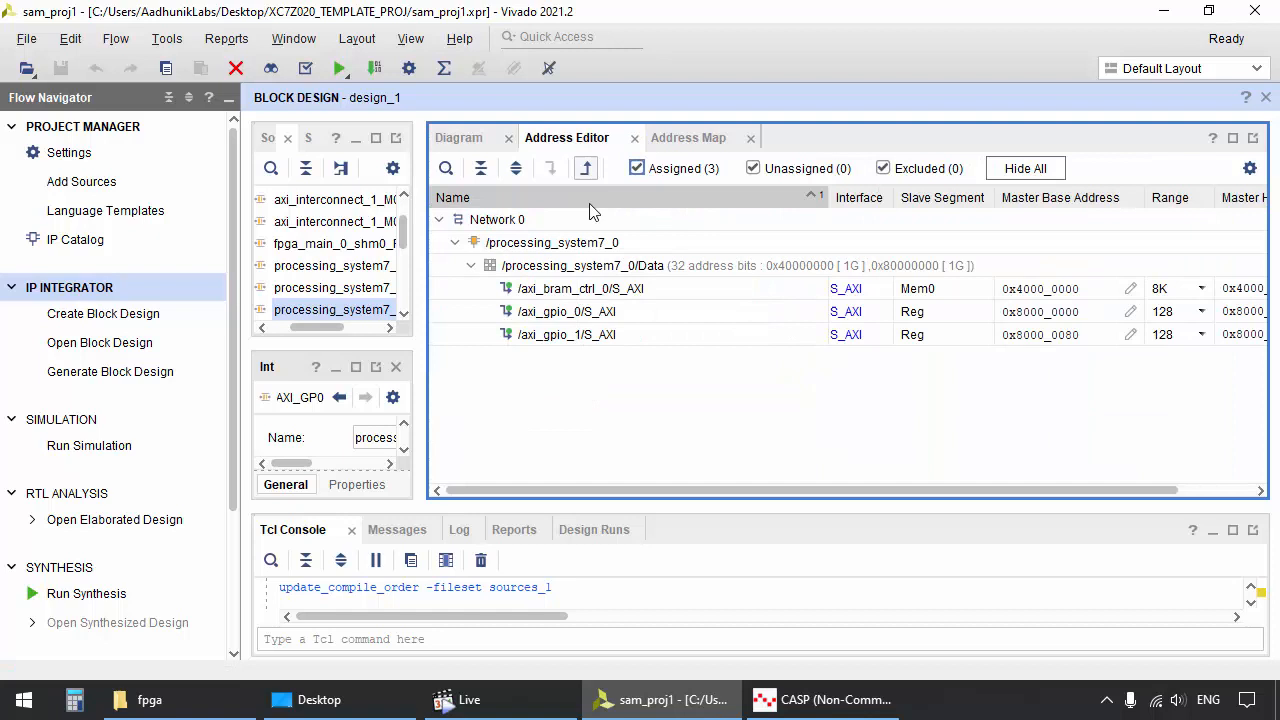
click(565, 313)
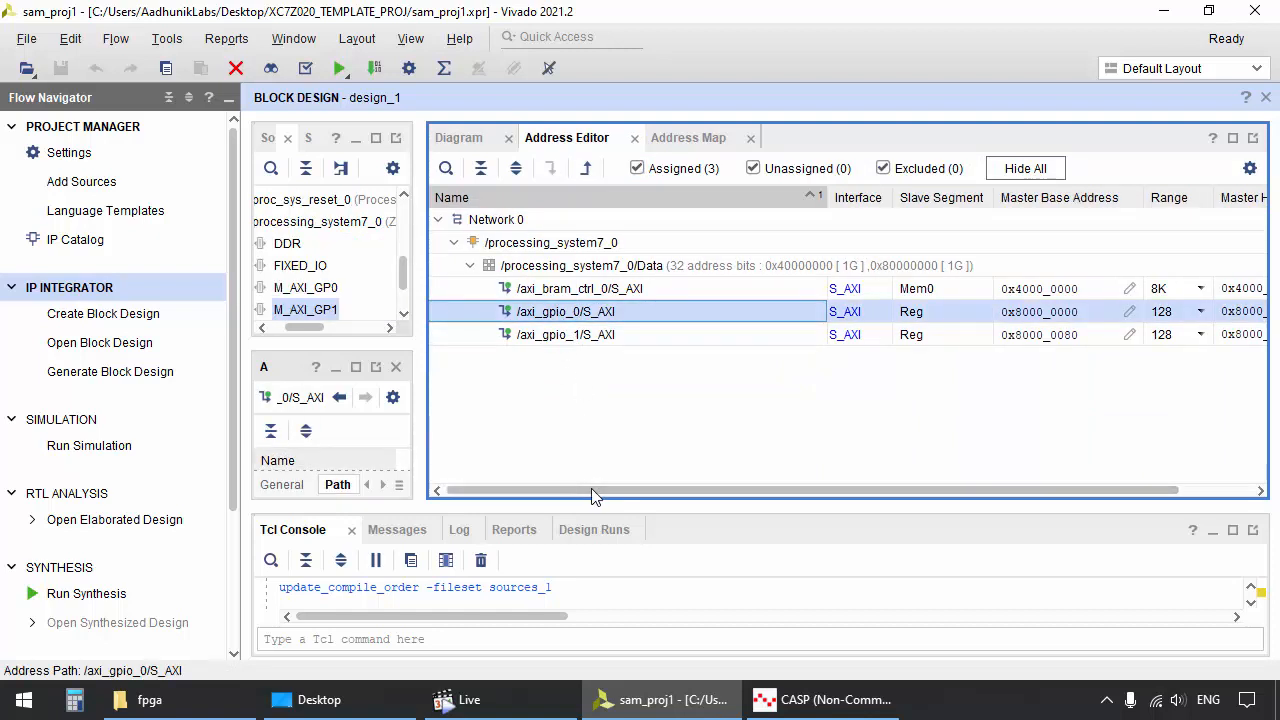
drag(592, 490, 697, 492)
click(588, 290)
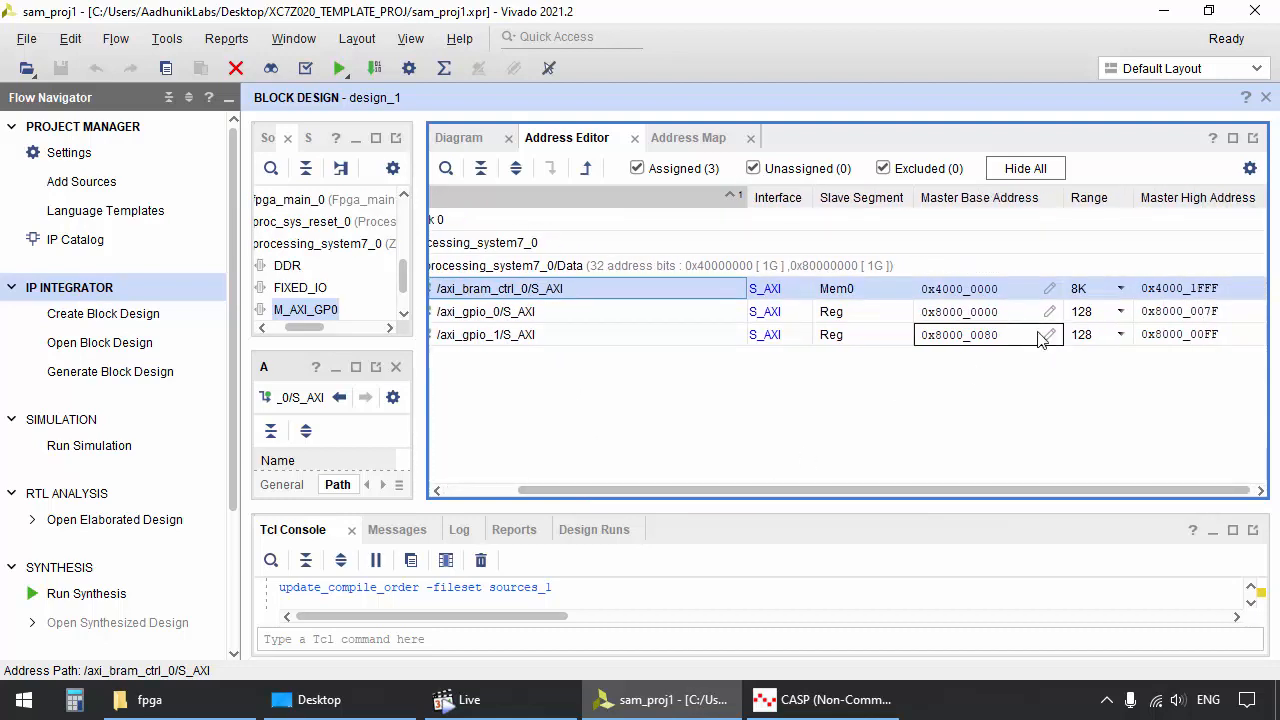
Trace the Zynq M_AXI_GP1 connection in the block diagram to axi_interconnect_1
click(820, 700)
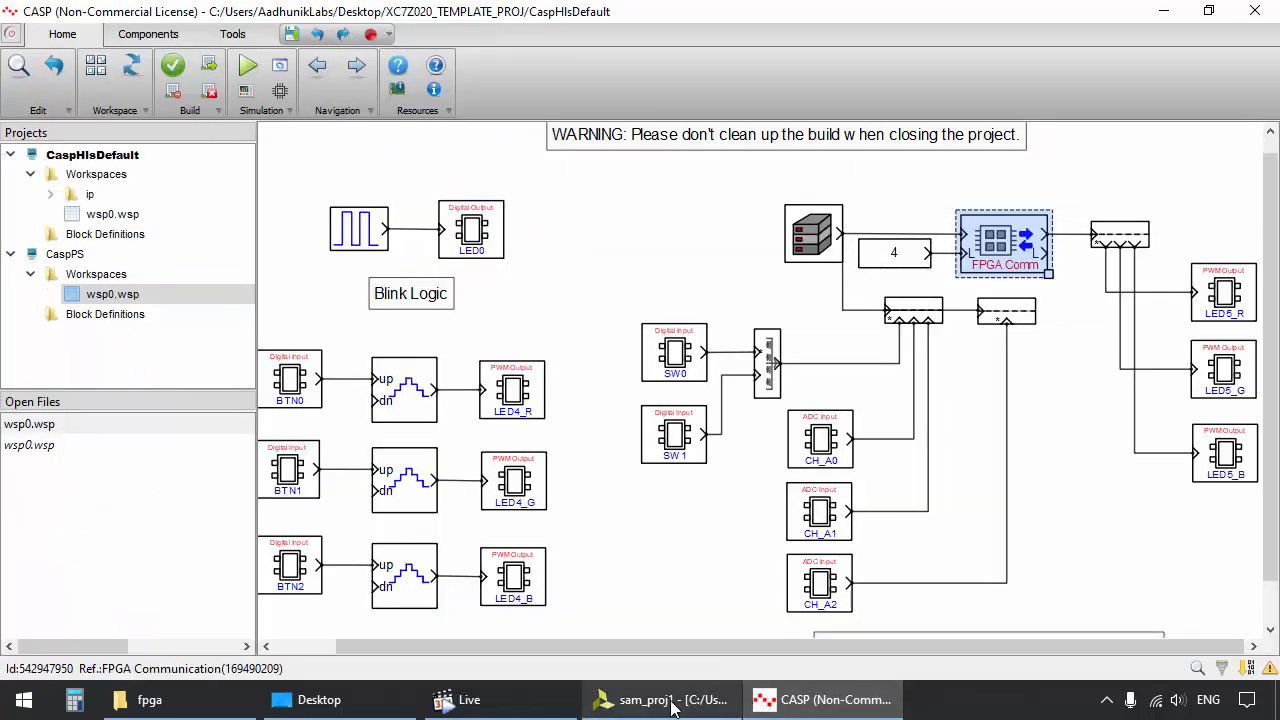
click(662, 700)
click(485, 140)
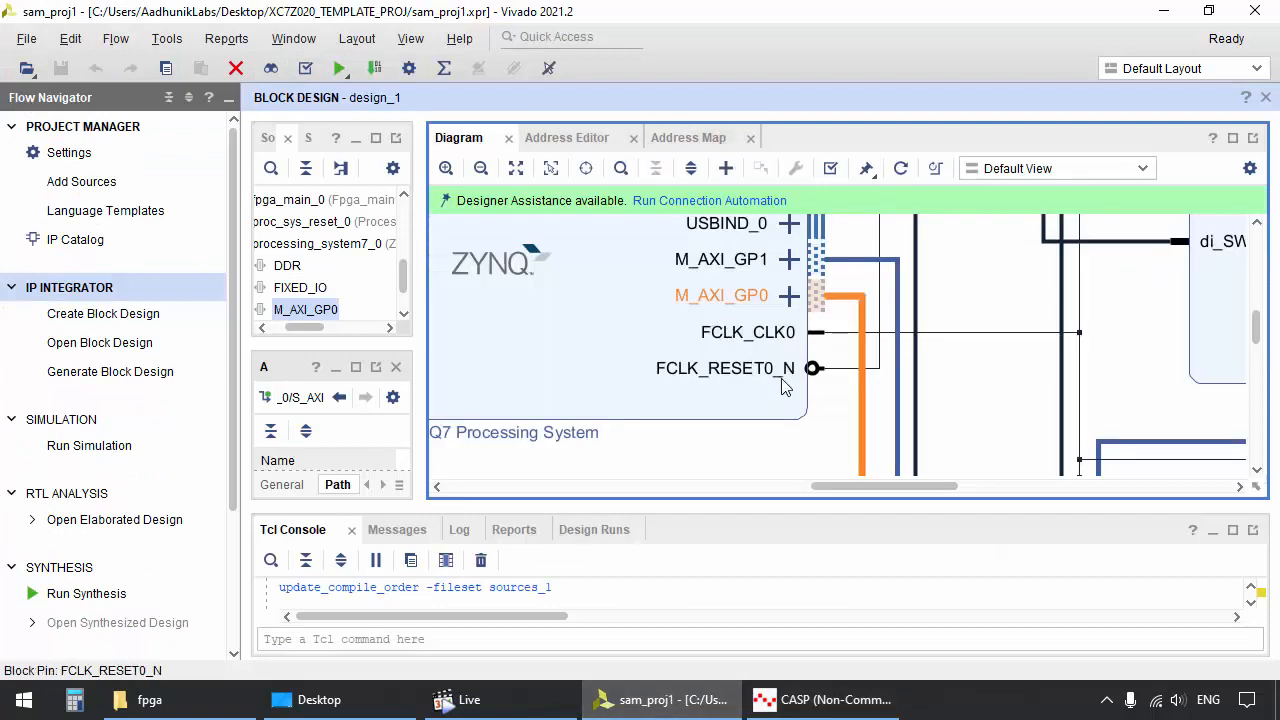
click(837, 261)
scroll(623, 248, down, 5)
scroll(581, 373, up, 3)
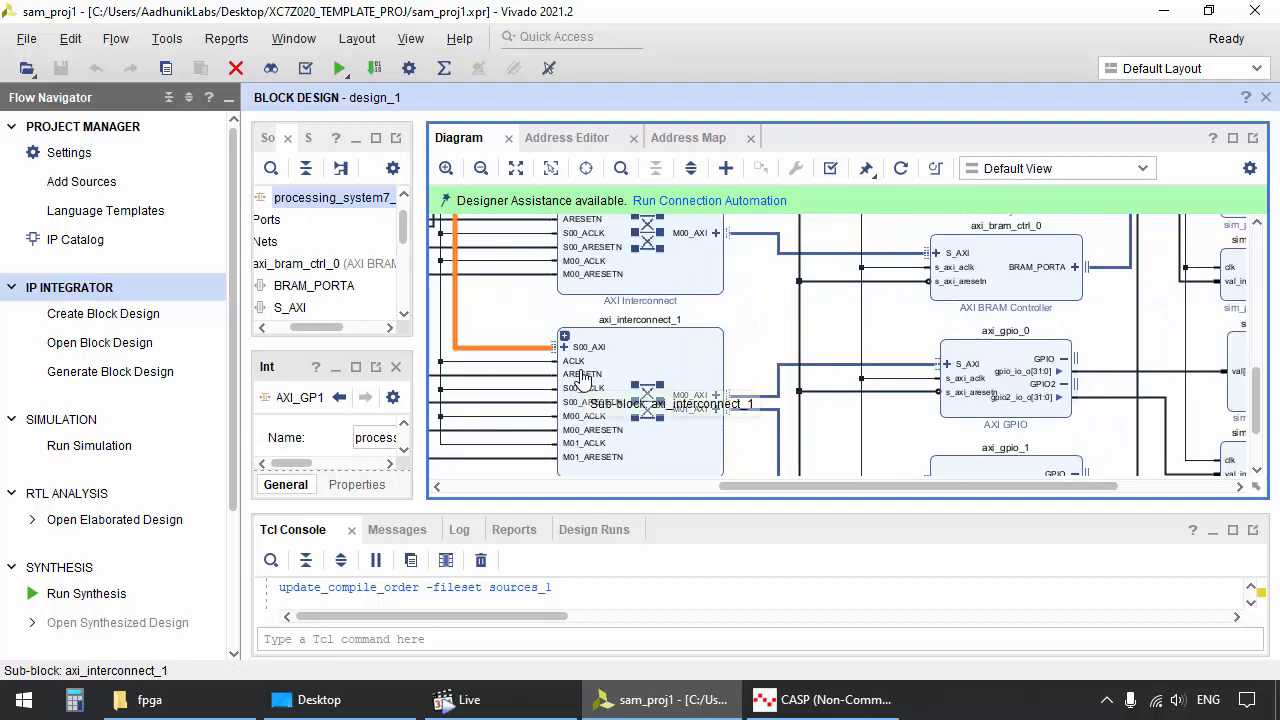
scroll(598, 368, down, 3)
scroll(674, 396, up, 3)
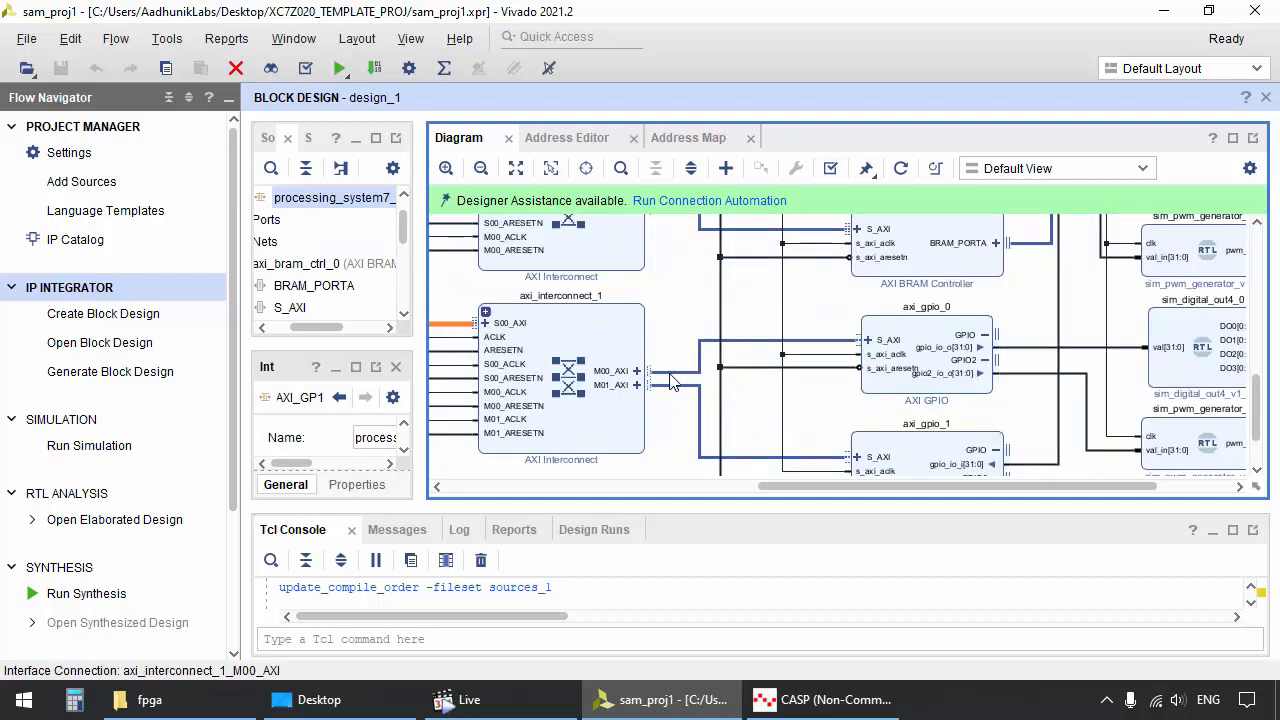
Trace the M00_AXI output of axi_interconnect_1 to the axi_gpio_0 block and inspect its GPIO ports
click(670, 381)
scroll(677, 385, down, 3)
scroll(805, 380, up, 4)
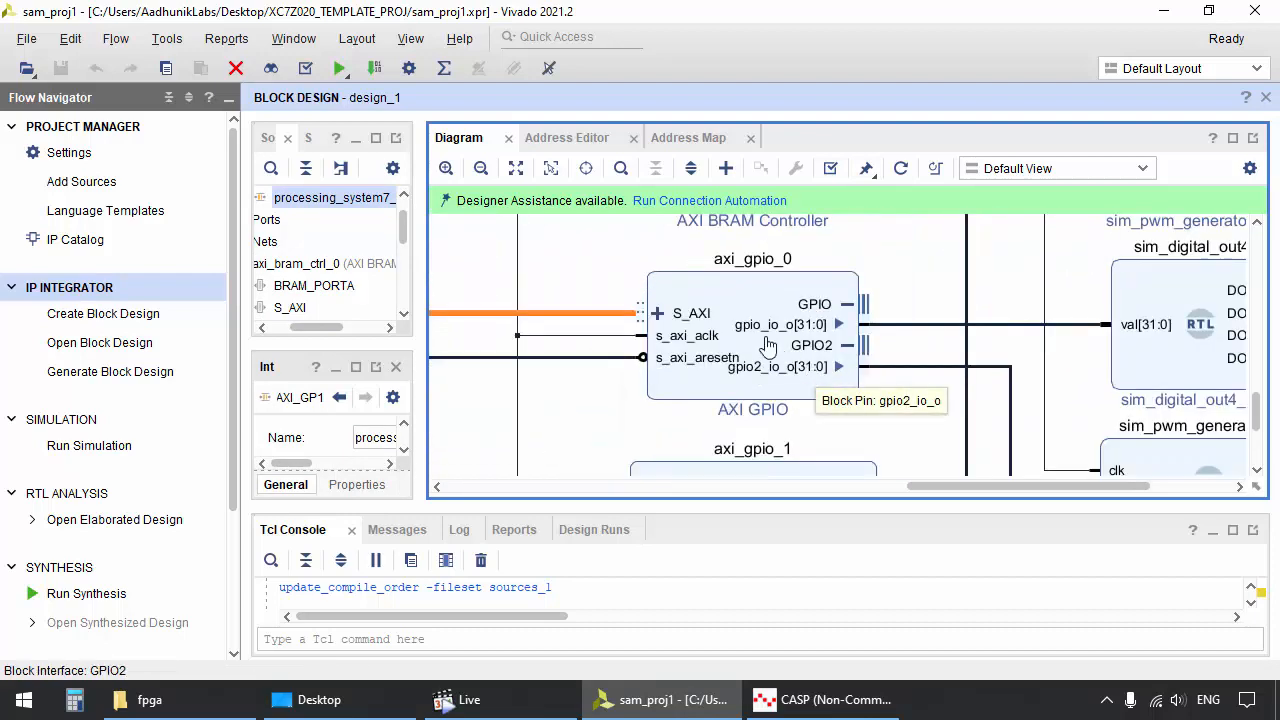
Trace the two axi_gpio_0 outputs to the sim_digital_out4_0 and sim_pwm_generator_0 blocks, highlighting both nets
scroll(767, 345, down, 3)
scroll(700, 440, up, 3)
scroll(745, 450, down, 3)
scroll(830, 347, up, 2)
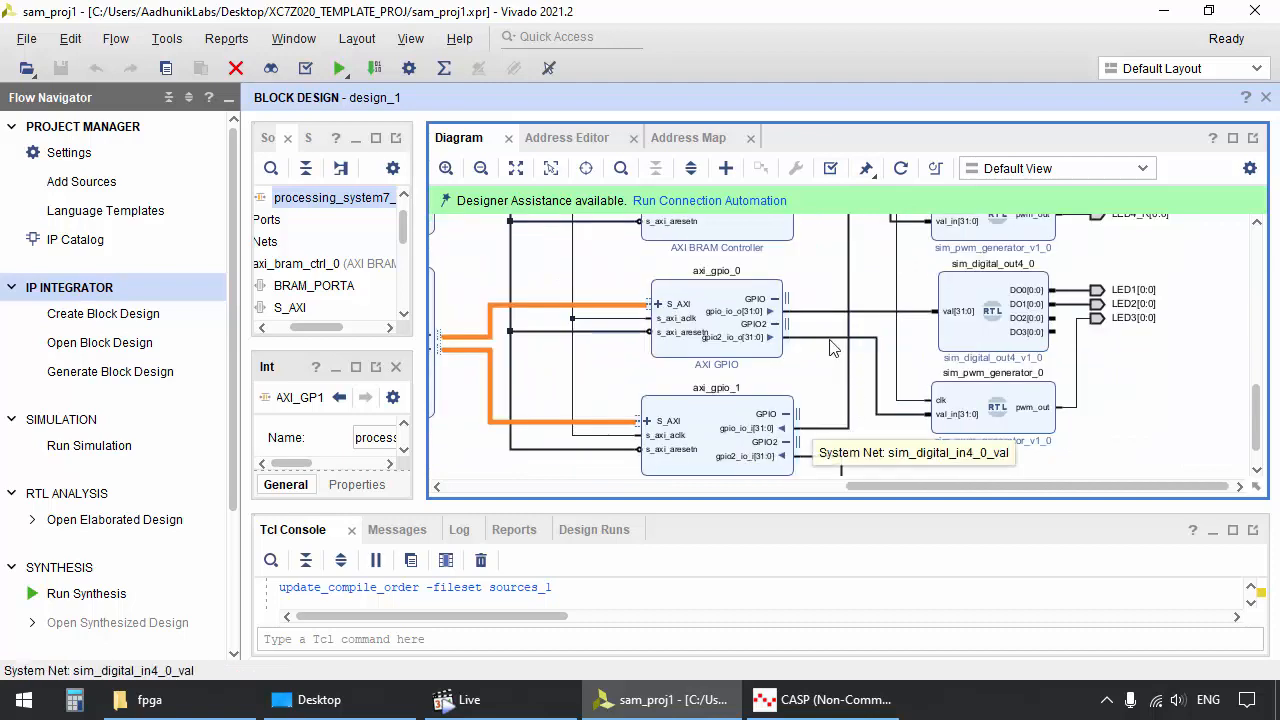
scroll(830, 347, up, 2)
drag(816, 312, 812, 304)
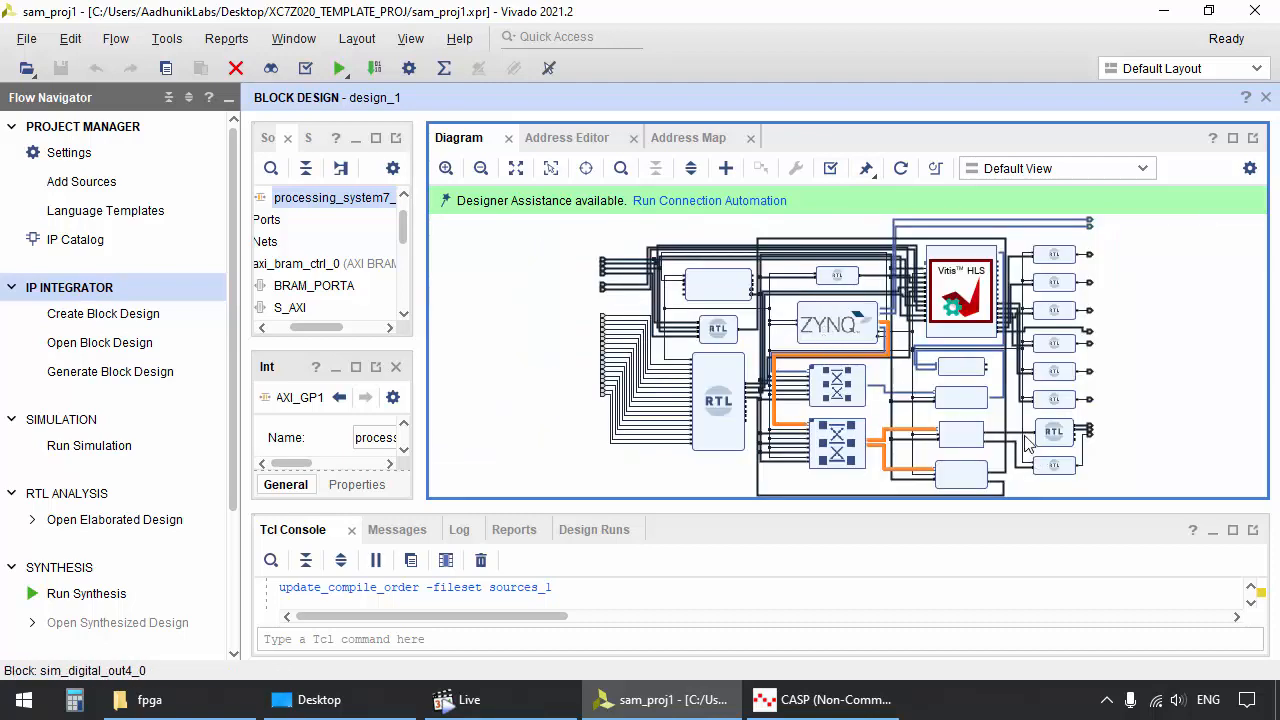
drag(983, 430, 1105, 460)
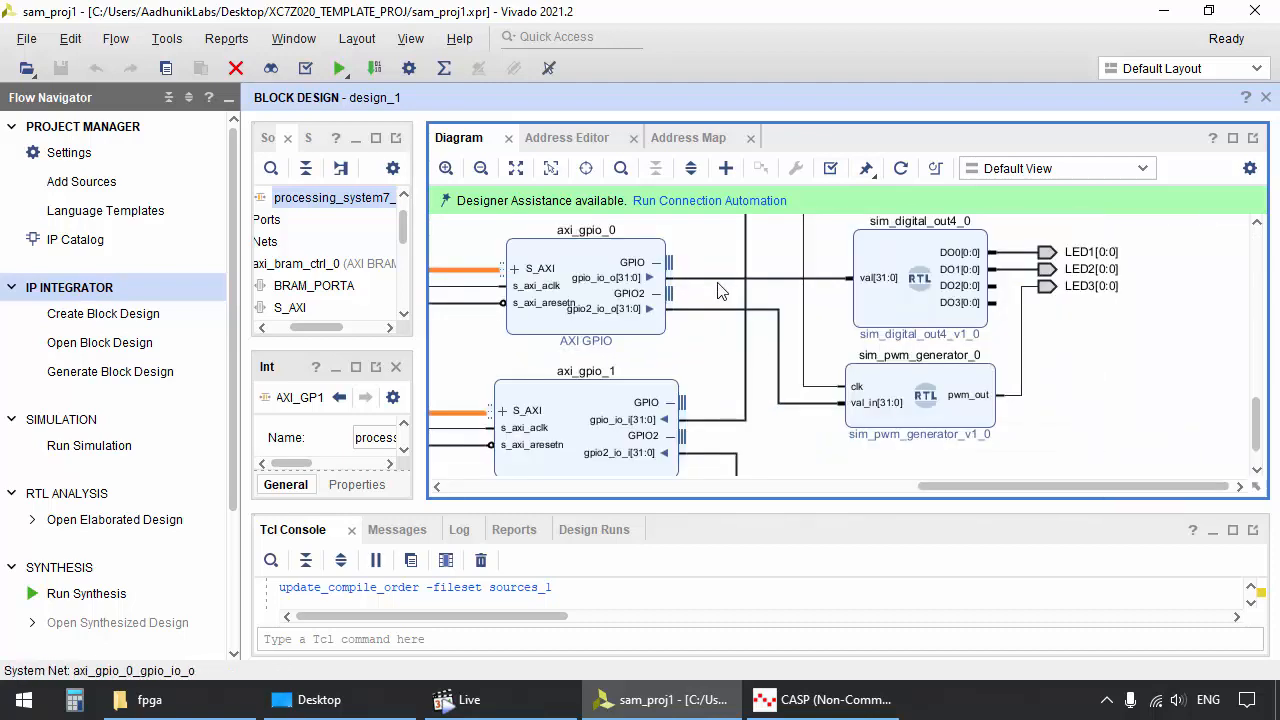
click(716, 296)
ctrl+click(716, 310)
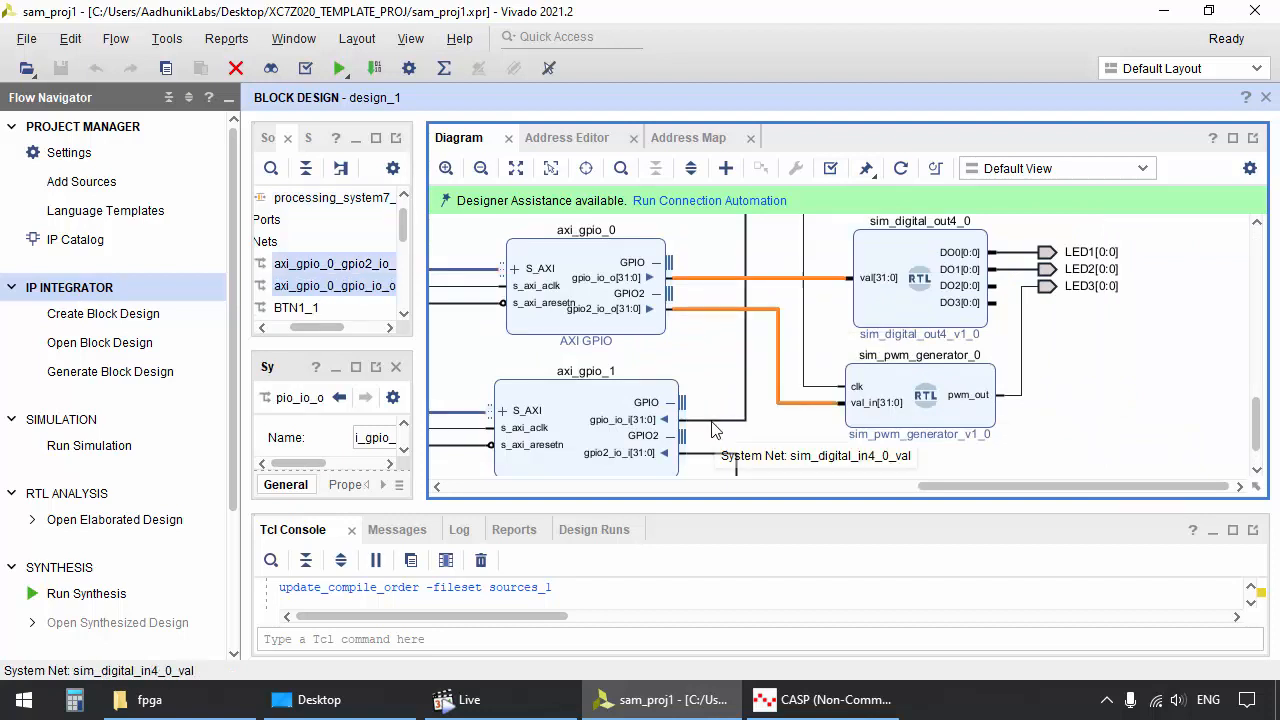
Highlight both input nets of axi_gpio_1 and trace gpio_io_i back to the sim_digital_in4_0 block
scroll(700, 380, down, 1)
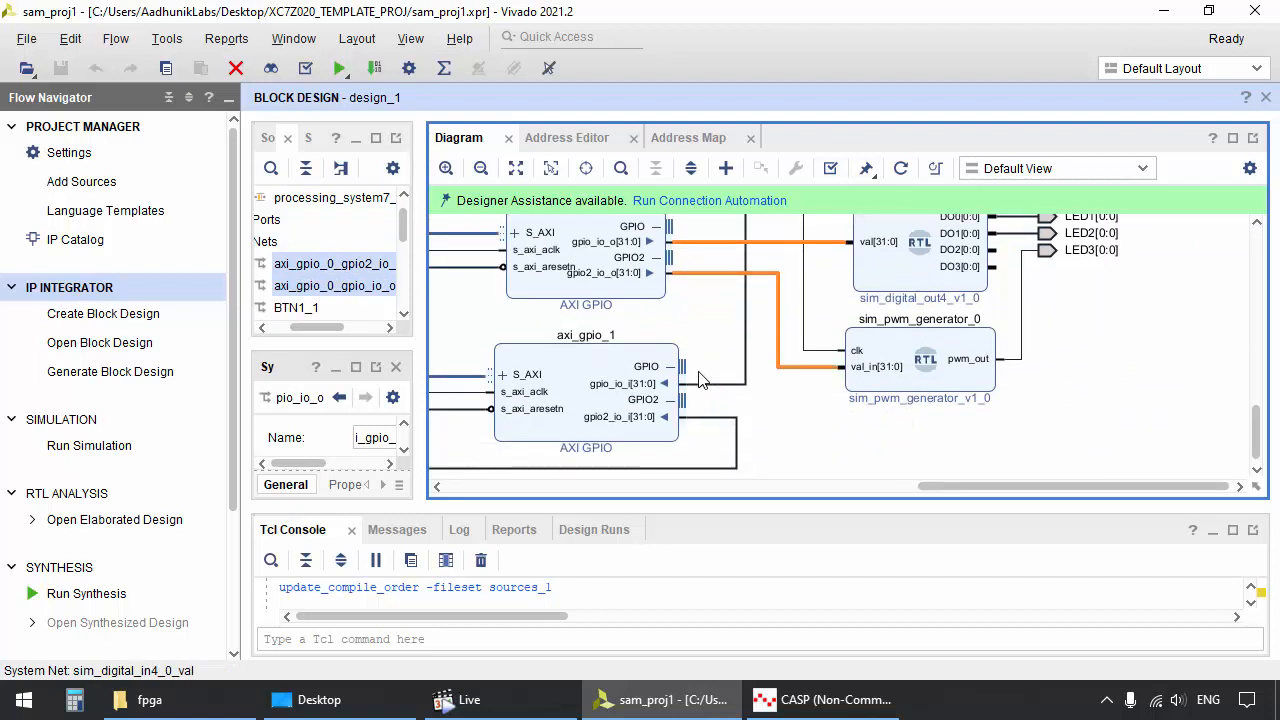
scroll(700, 380, up, 1)
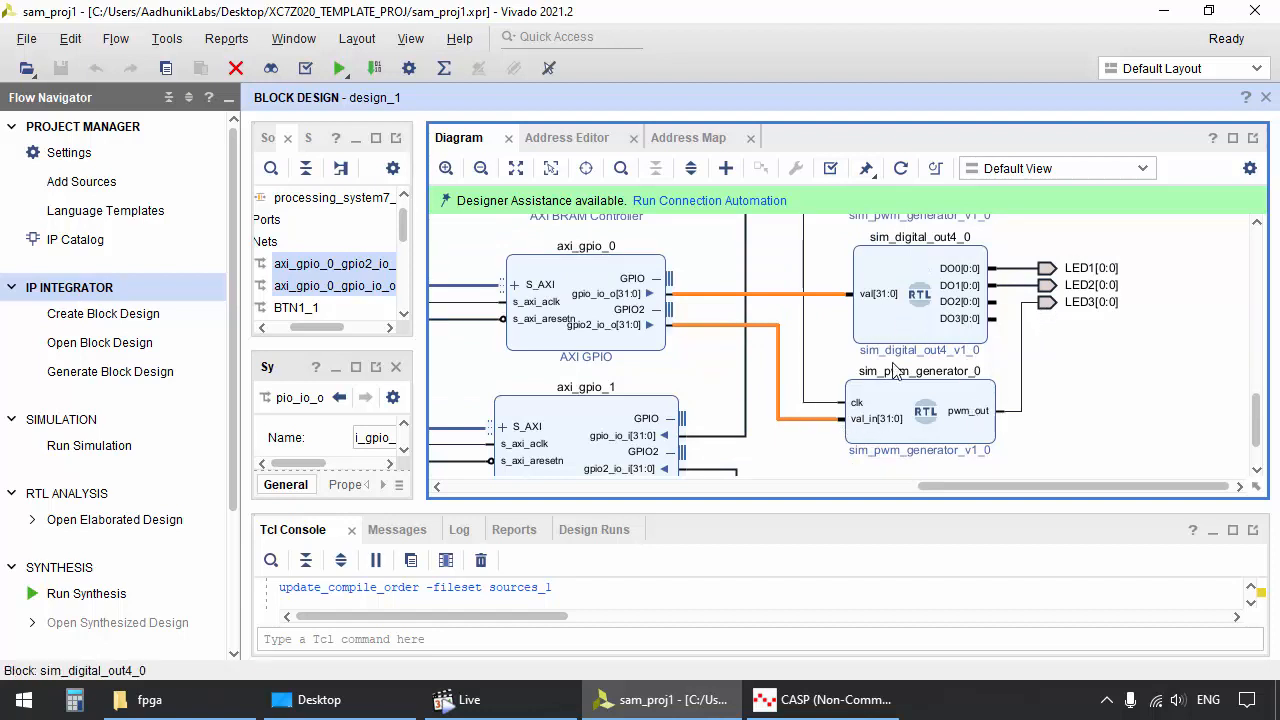
click(718, 438)
ctrl+click(715, 470)
scroll(804, 455, down, 1)
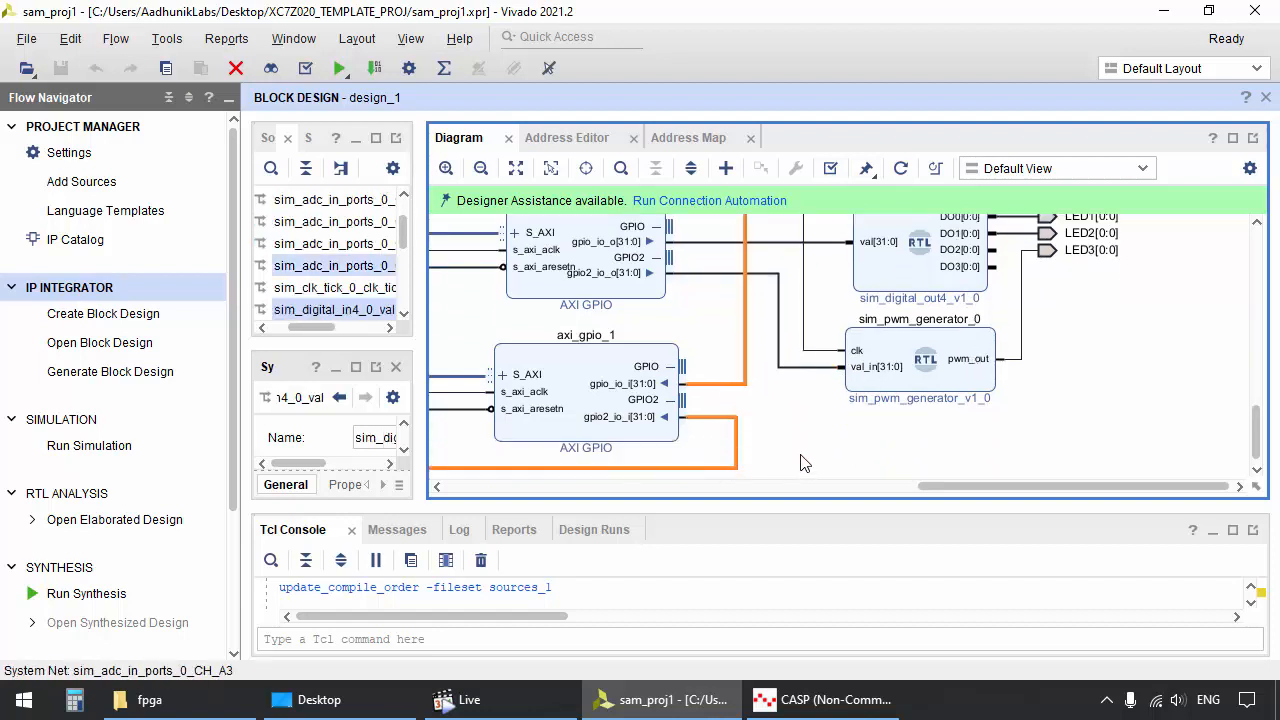
scroll(802, 448, up, 6)
scroll(804, 447, up, 8)
scroll(840, 413, down, 5)
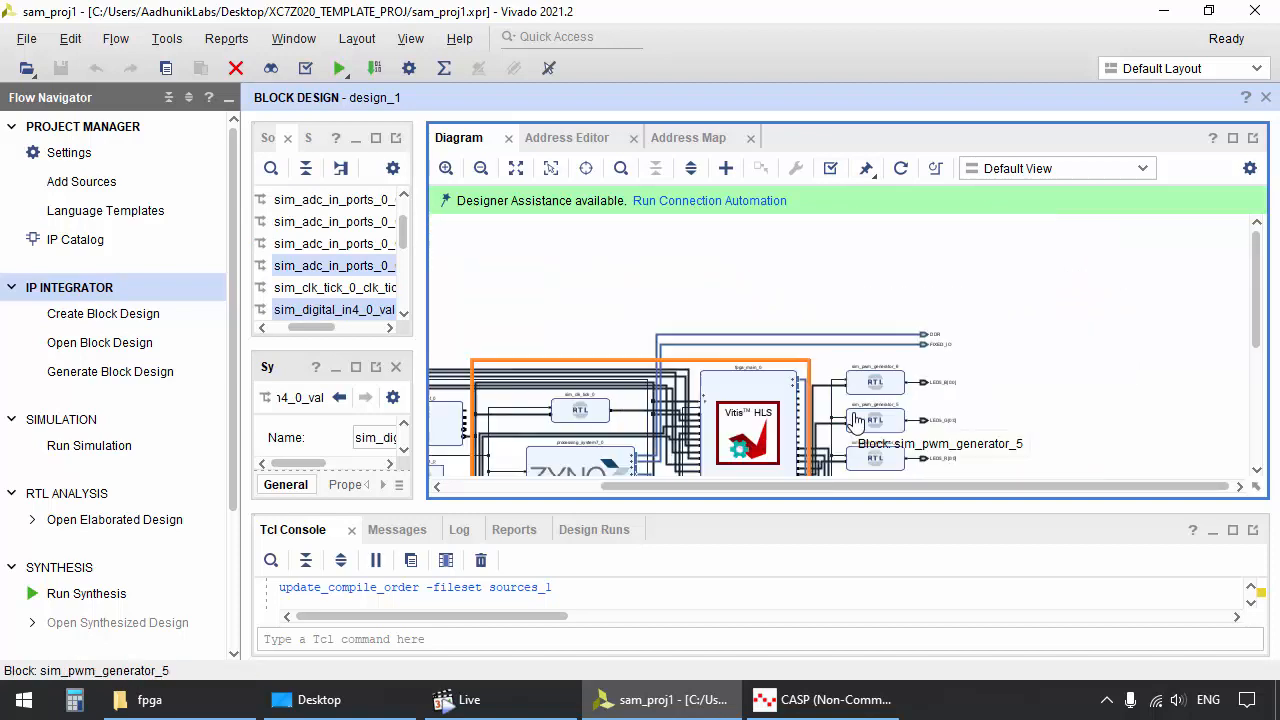
scroll(638, 452, up, 5)
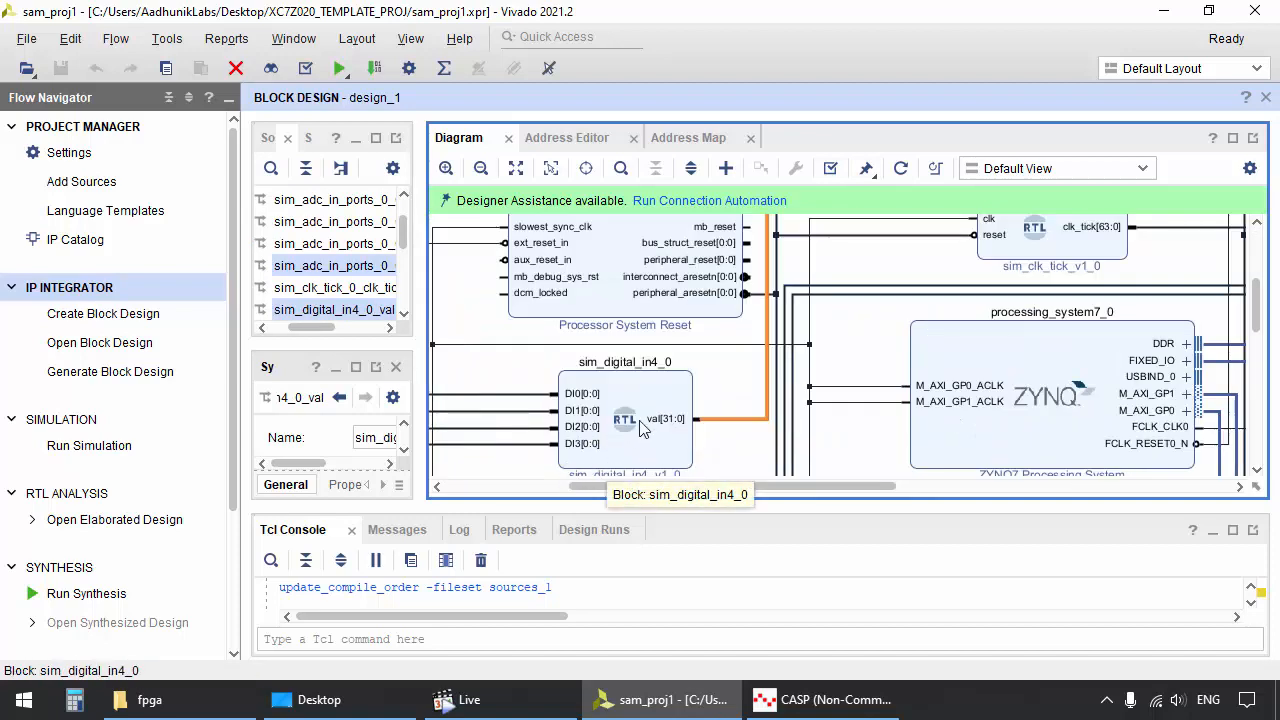
scroll(643, 428, down, 5)
Trace the gpio2_io_i net of axi_gpio_1 back to the CH_A3 output of sim_adc_in_ports_0
scroll(800, 478, up, 6)
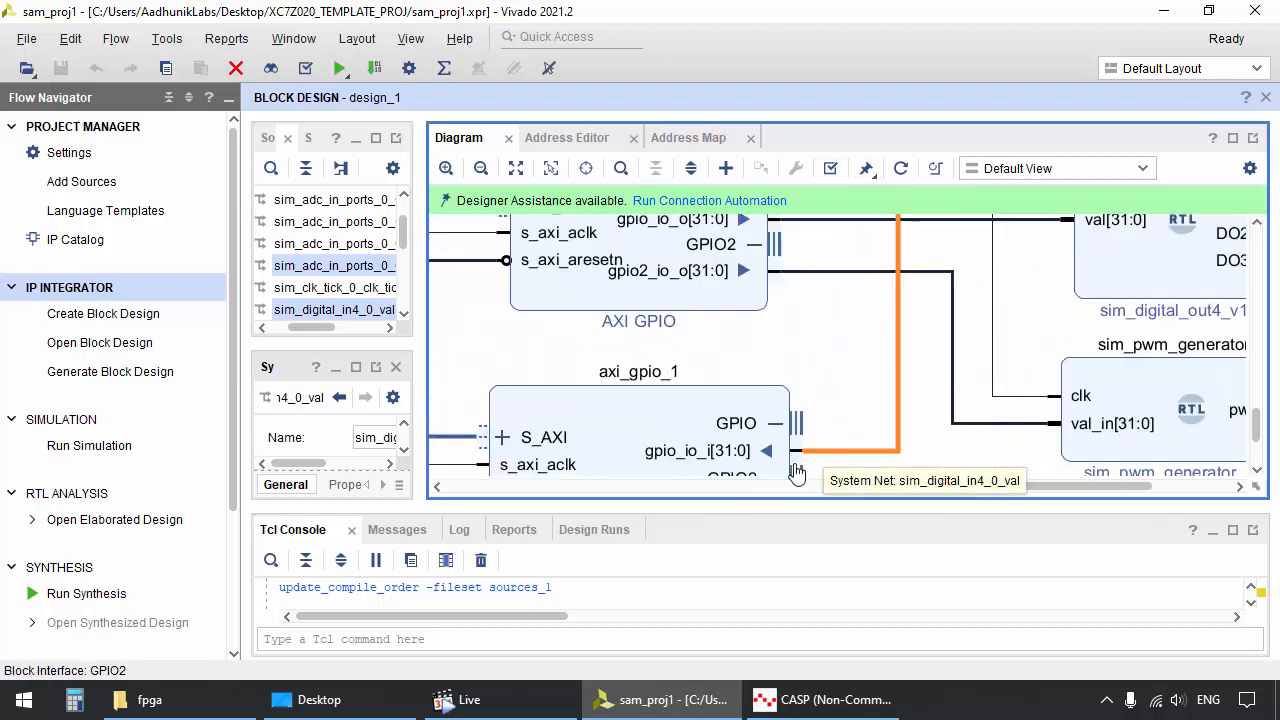
scroll(800, 470, down, 2)
scroll(829, 446, down, 5)
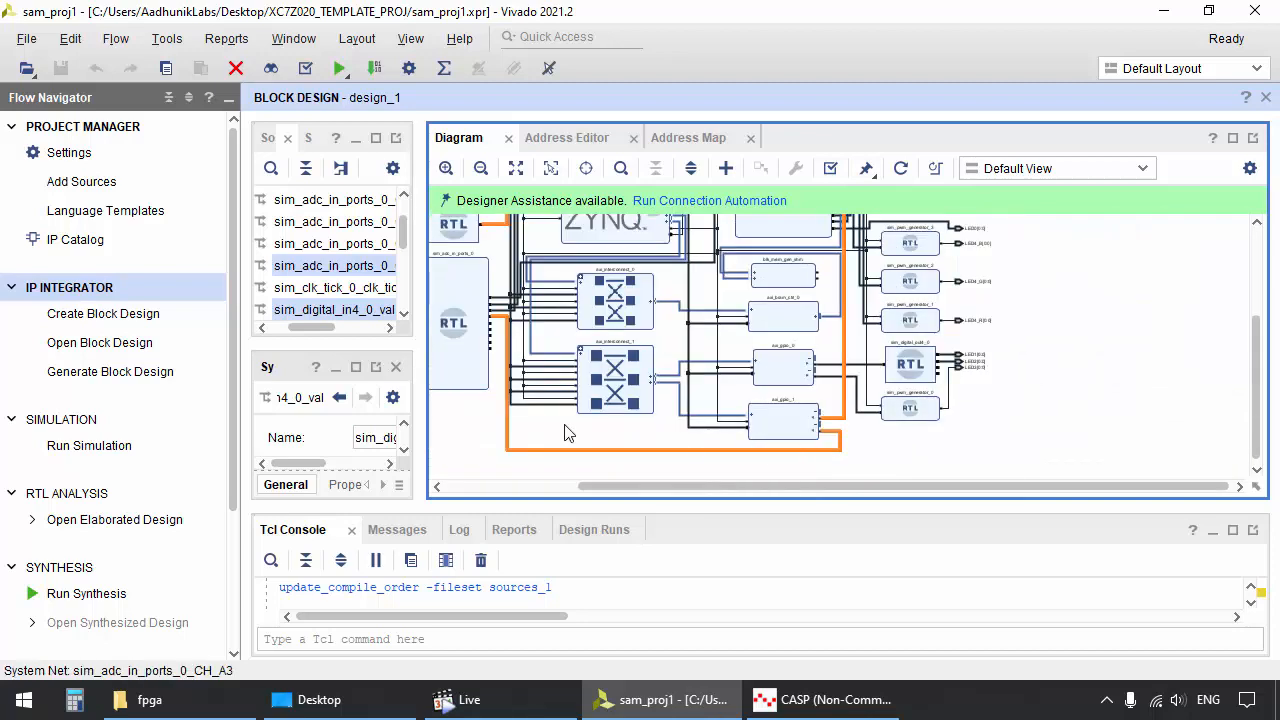
scroll(657, 322, up, 4)
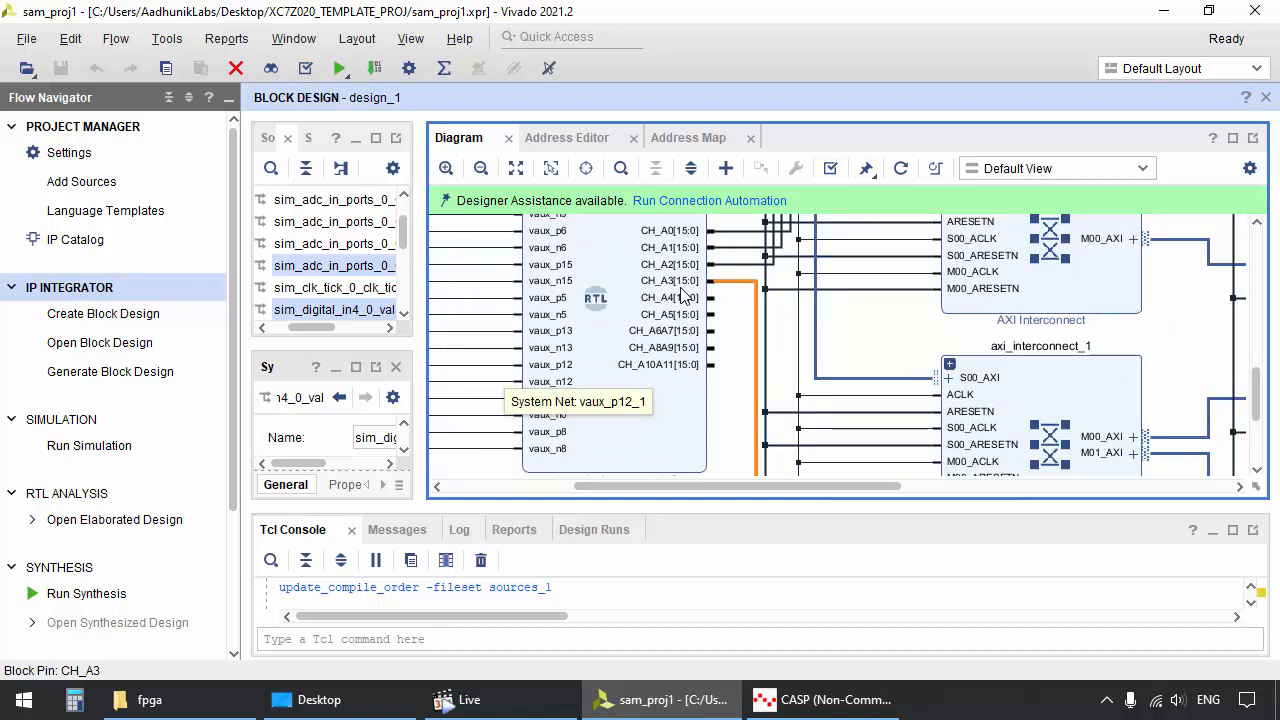
scroll(683, 297, down, 4)
scroll(688, 298, up, 3)
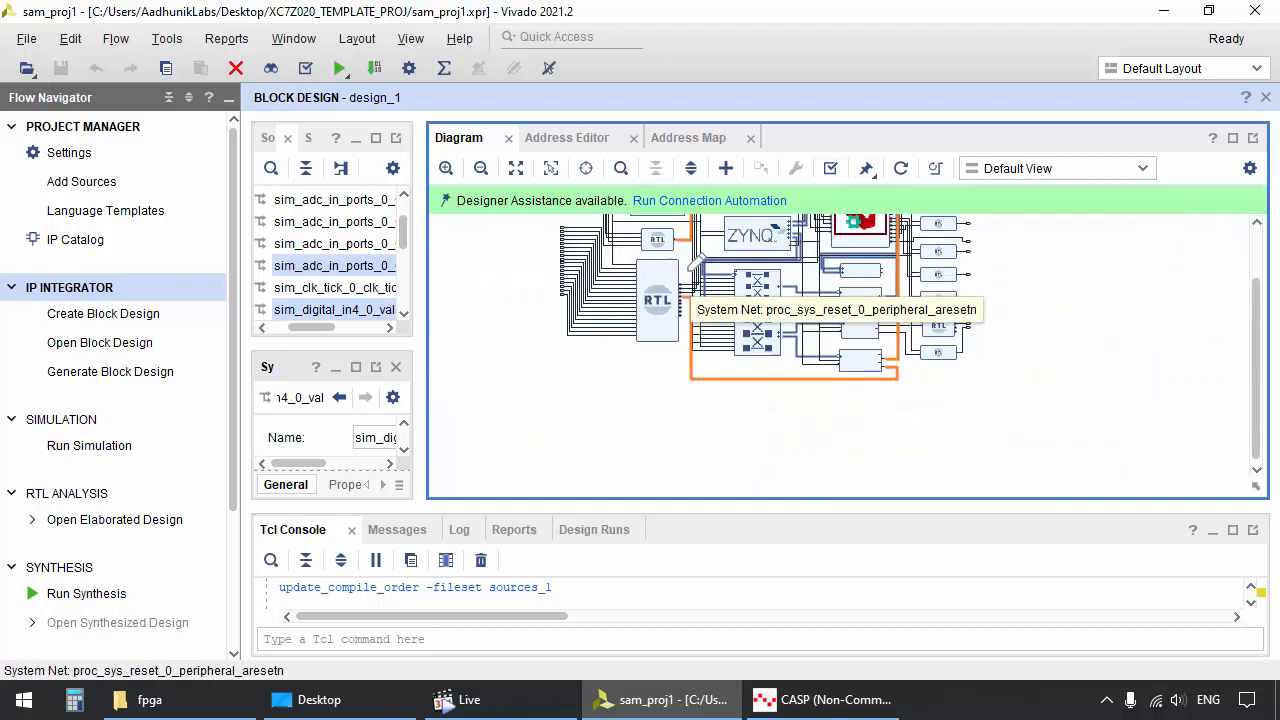
scroll(688, 298, down, 4)
scroll(690, 300, up, 2)
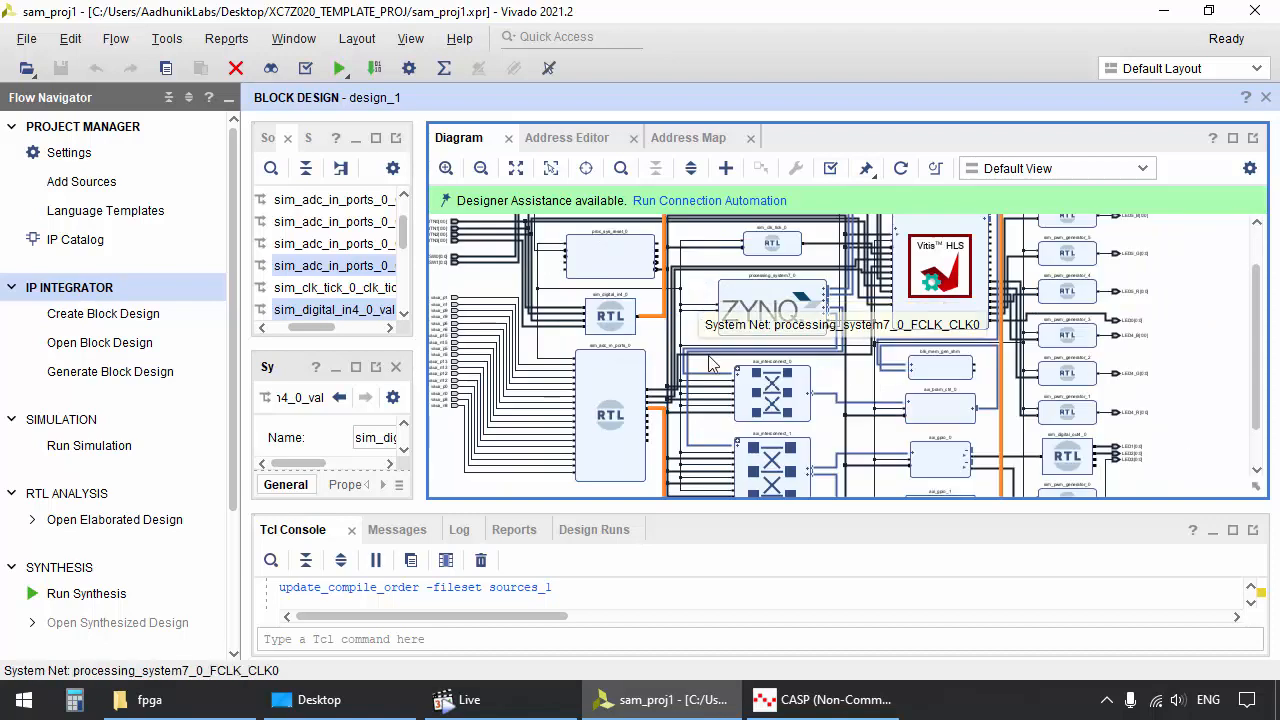
Switch to CASP and open the documentation page of the CaspHlsDefault project
click(805, 700)
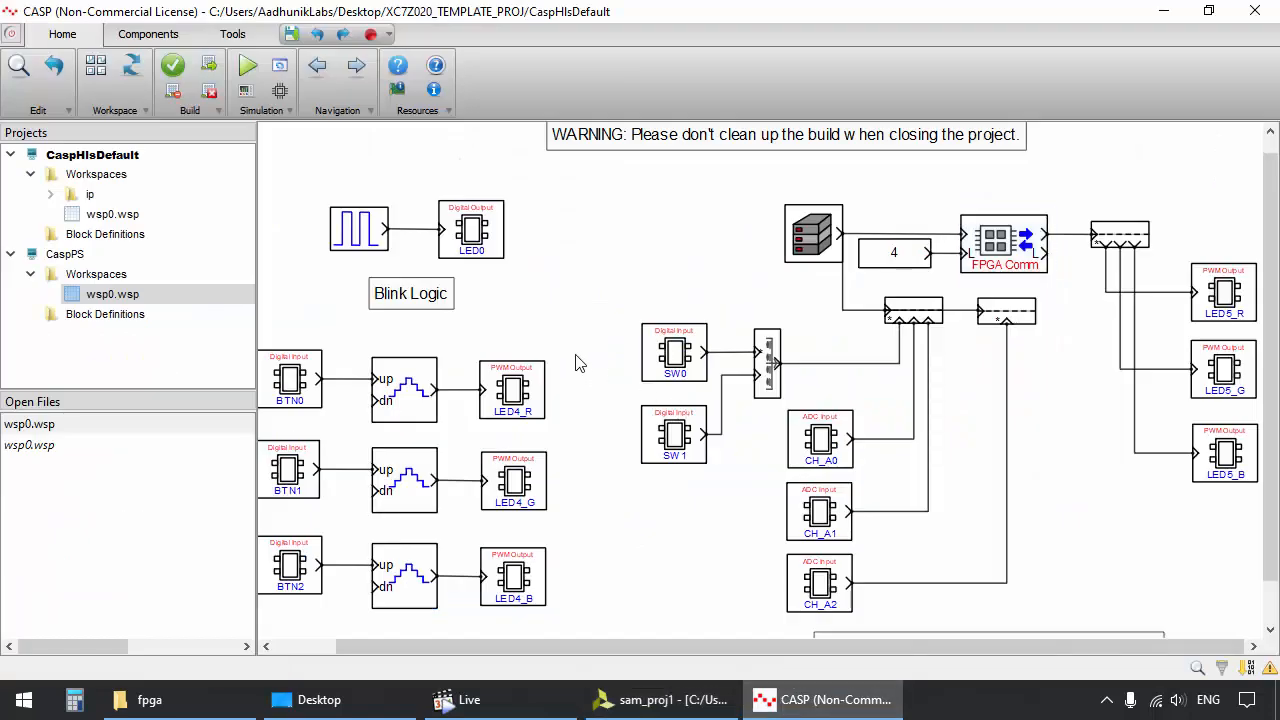
scroll(578, 363, down, 1)
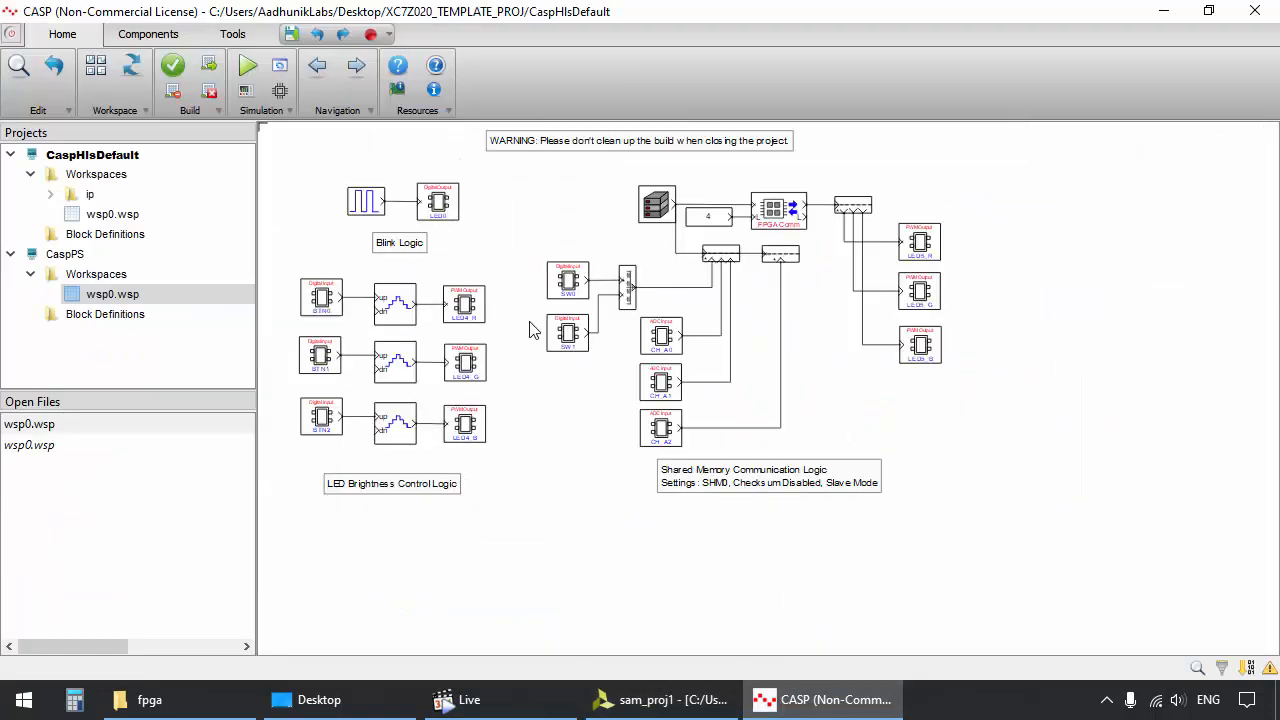
click(406, 116)
click(429, 199)
click(1228, 155)
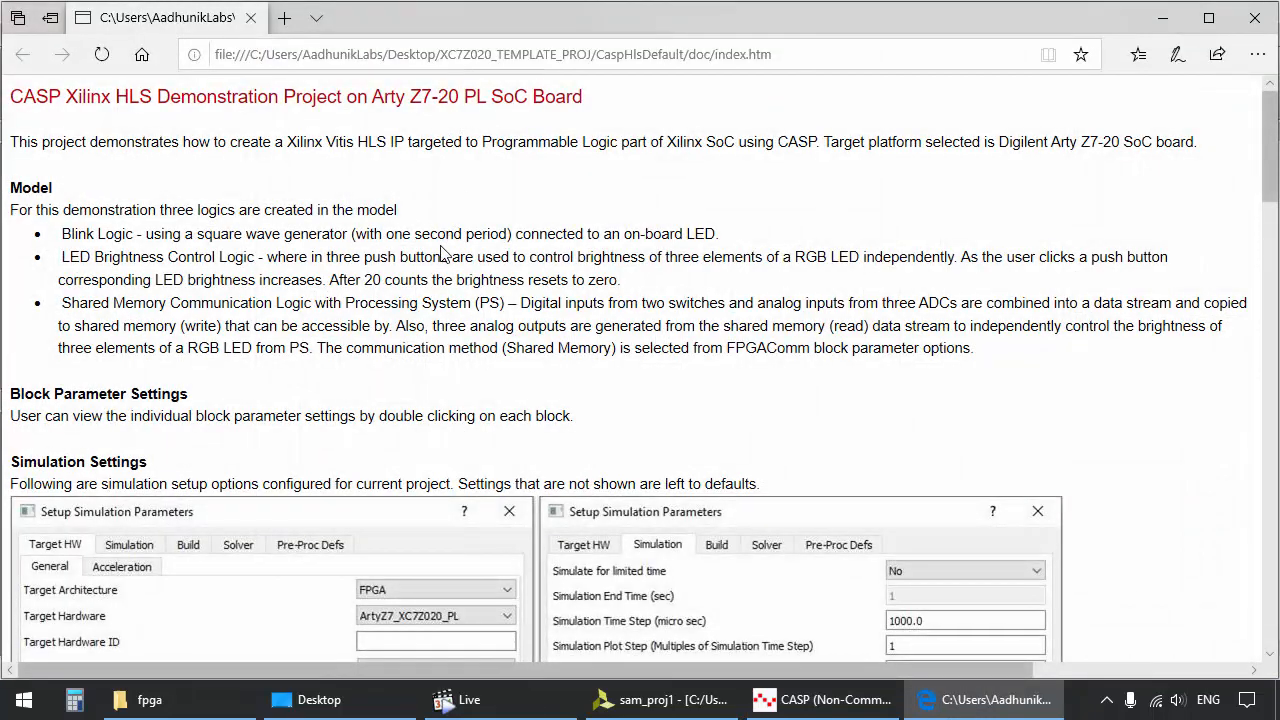
Read the documentation down to the Vivado block design notes on shared-memory and GPIO address mapping, and return to the CASP model
scroll(441, 253, down, 3)
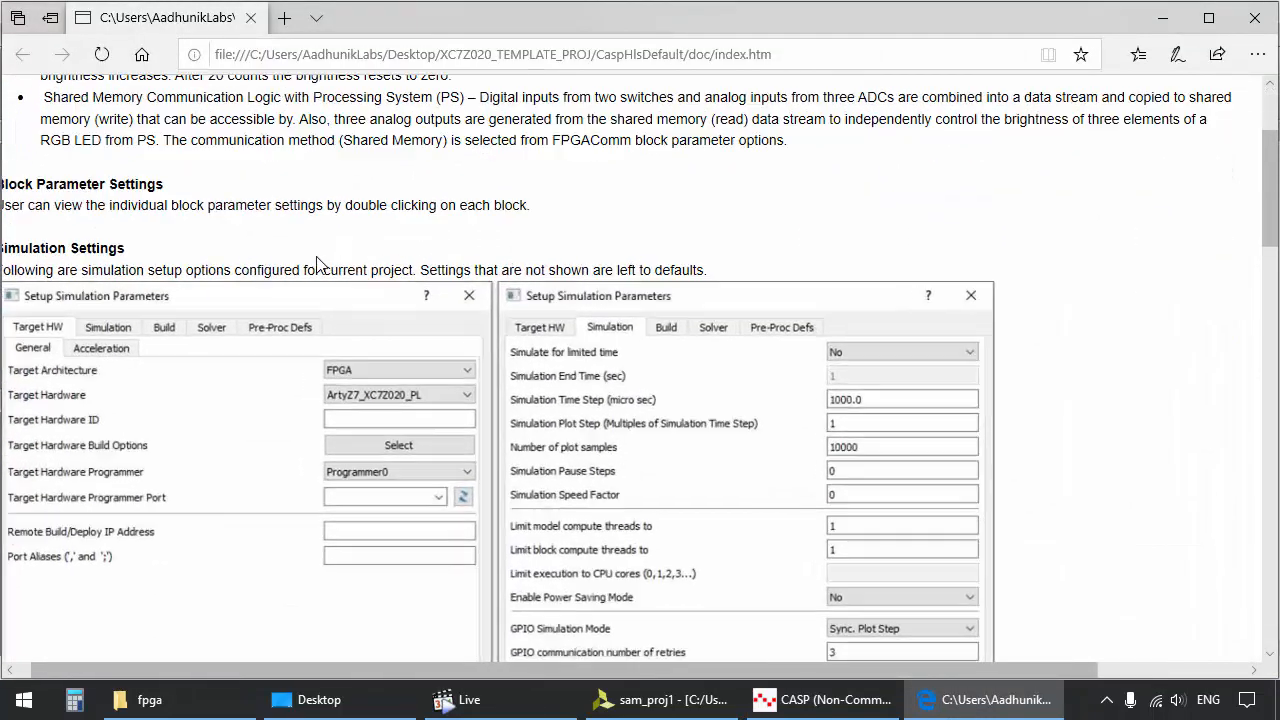
scroll(318, 263, down, 6)
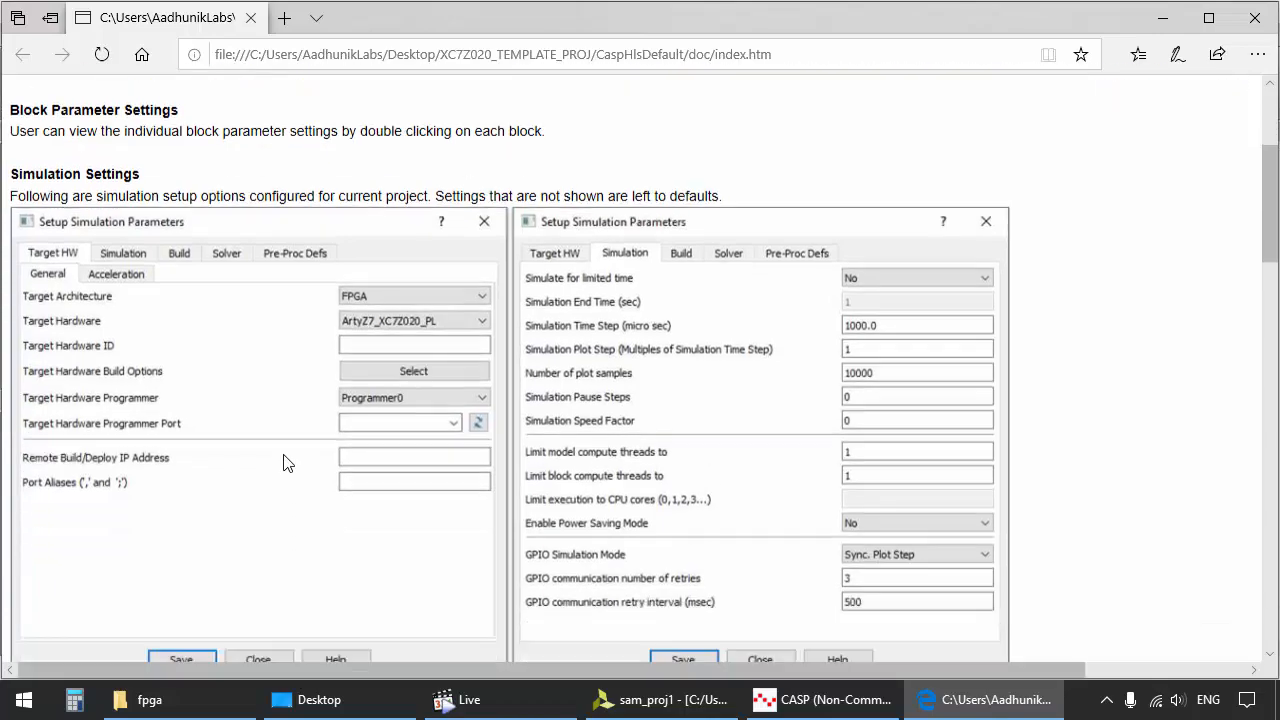
scroll(290, 460, down, 20)
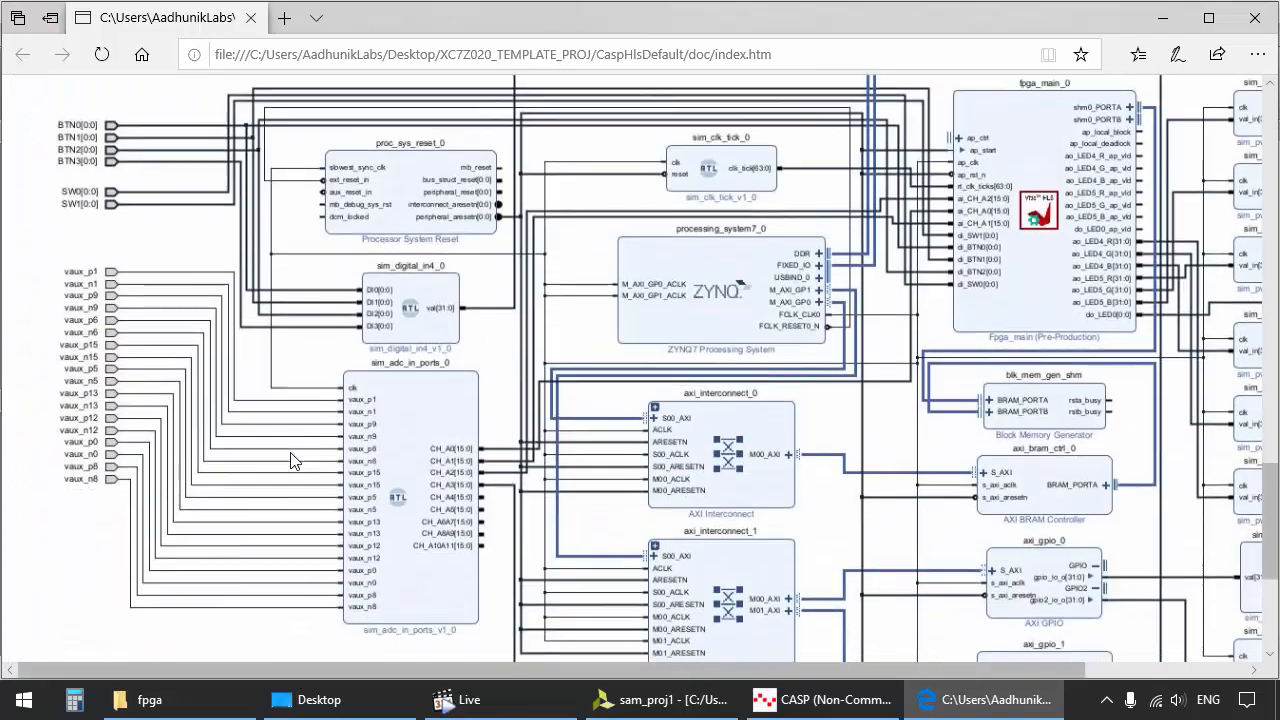
scroll(290, 460, down, 1)
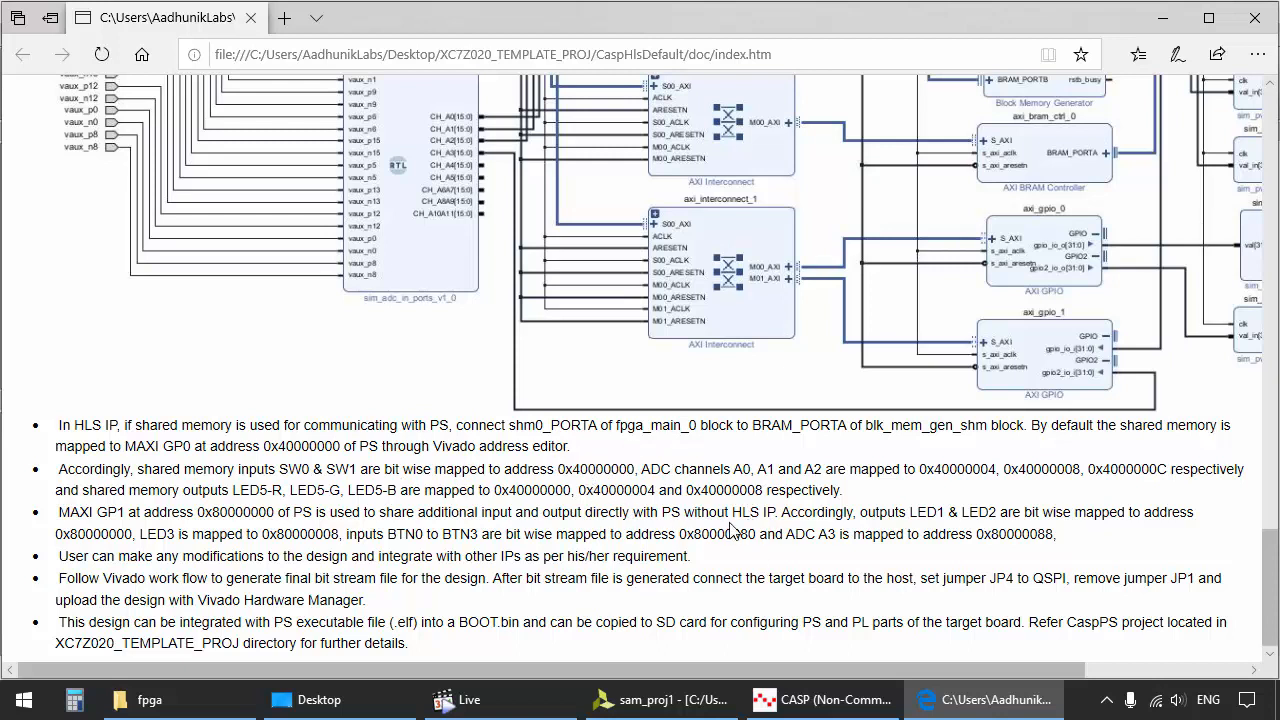
scroll(736, 530, down, 2)
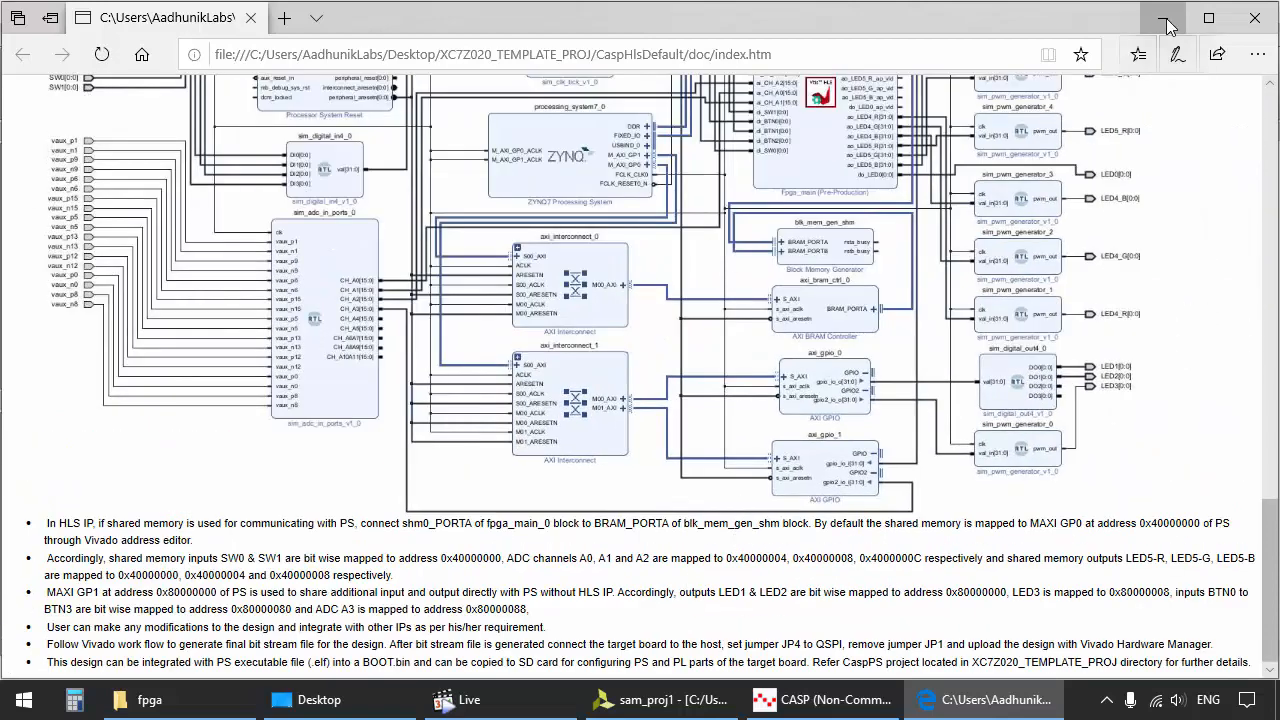
click(1166, 20)
click(1267, 132)
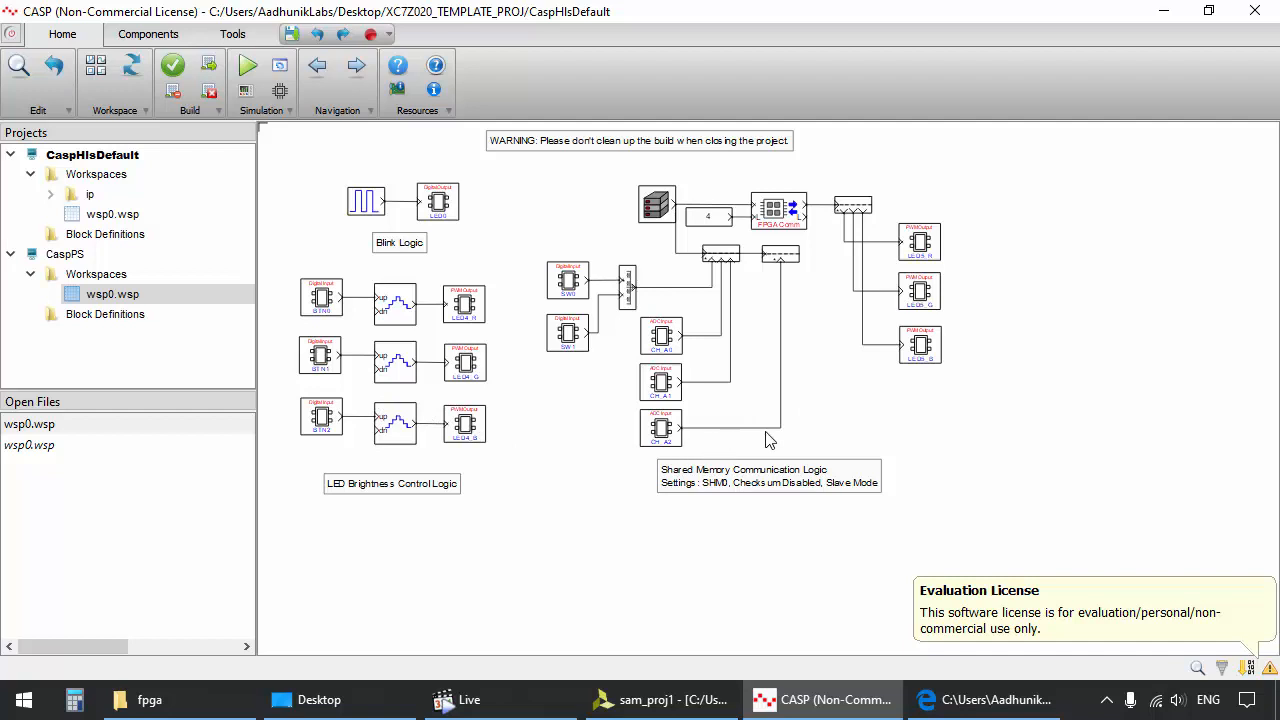
Delete the CH_A1 and CH_A2 ADC inputs and the second Data Tap-In block from the shared memory logic
drag(801, 437, 672, 380)
key(Delete)
drag(808, 327, 751, 241)
key(Delete)
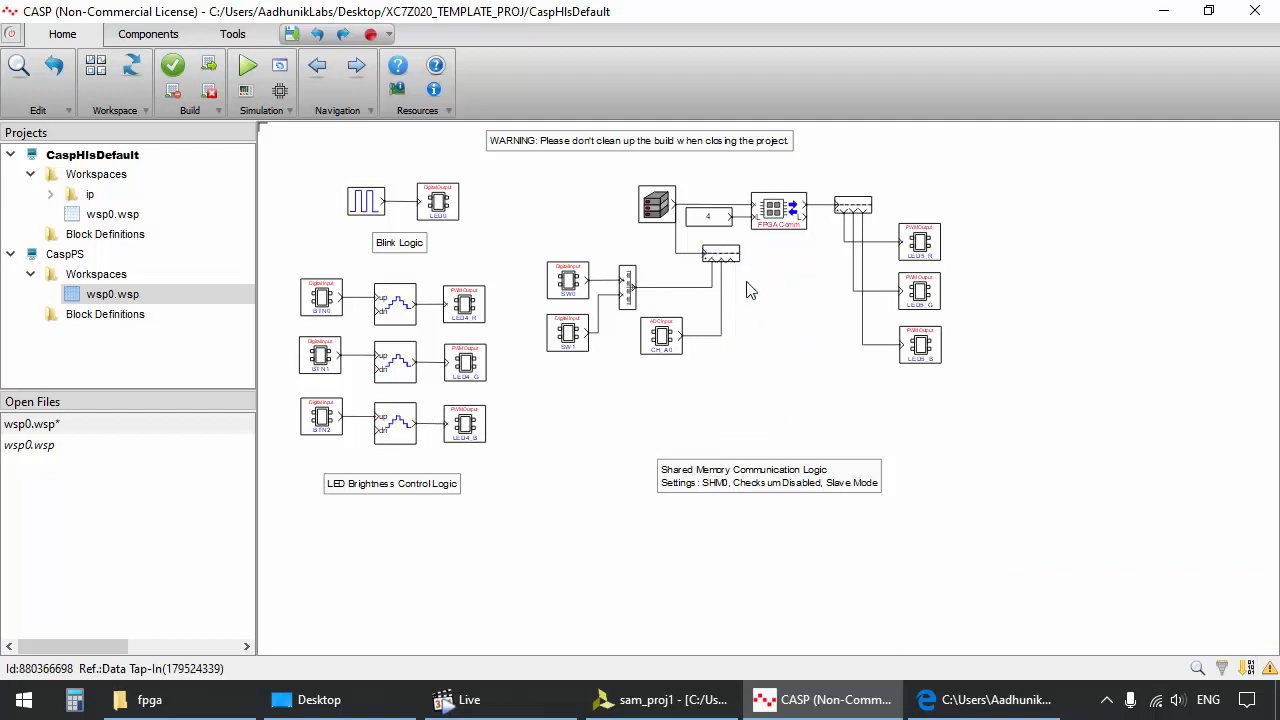
Delete the SW1 input and the block combining the switches, and connect SW0 directly to the Data Tap-In block
drag(601, 337, 578, 326)
key(Delete)
key(Delete)
drag(655, 306, 604, 275)
key(Delete)
drag(579, 278, 661, 286)
scroll(734, 264, up, 3)
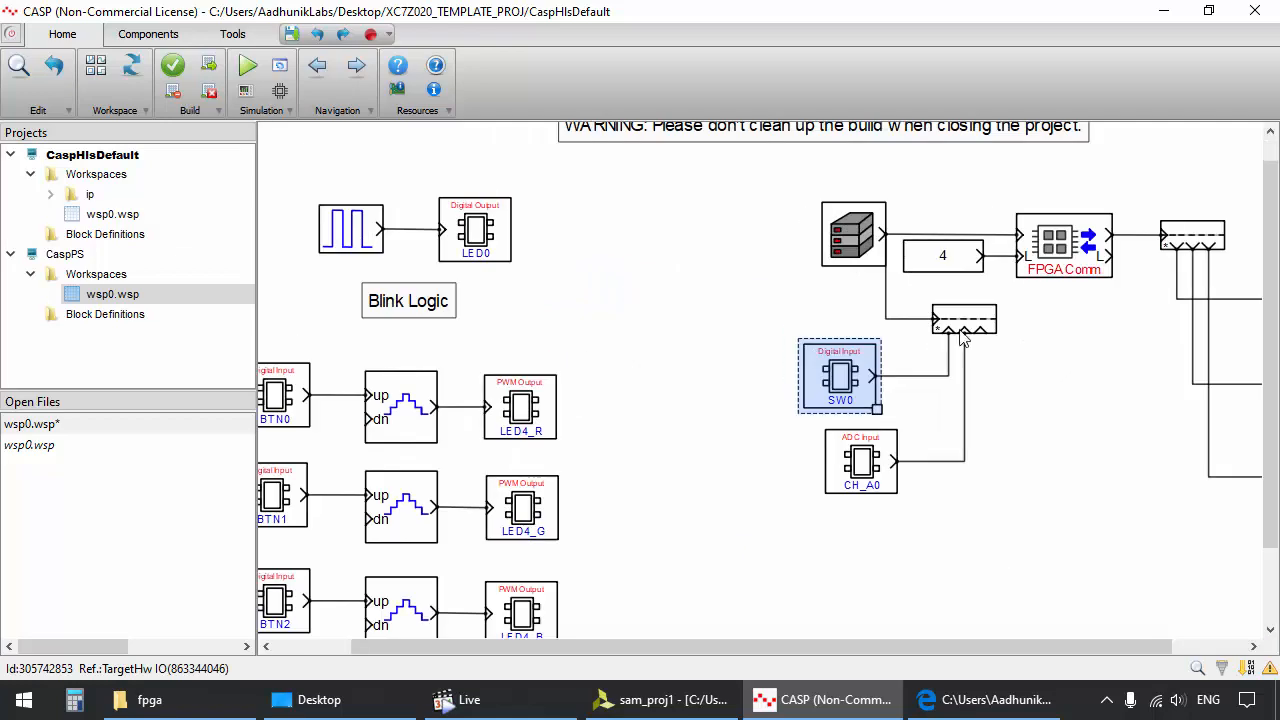
Reduce the Data Tap-In block to two tap inputs, for SW0 and CH_A0
double_click(961, 329)
click(526, 449)
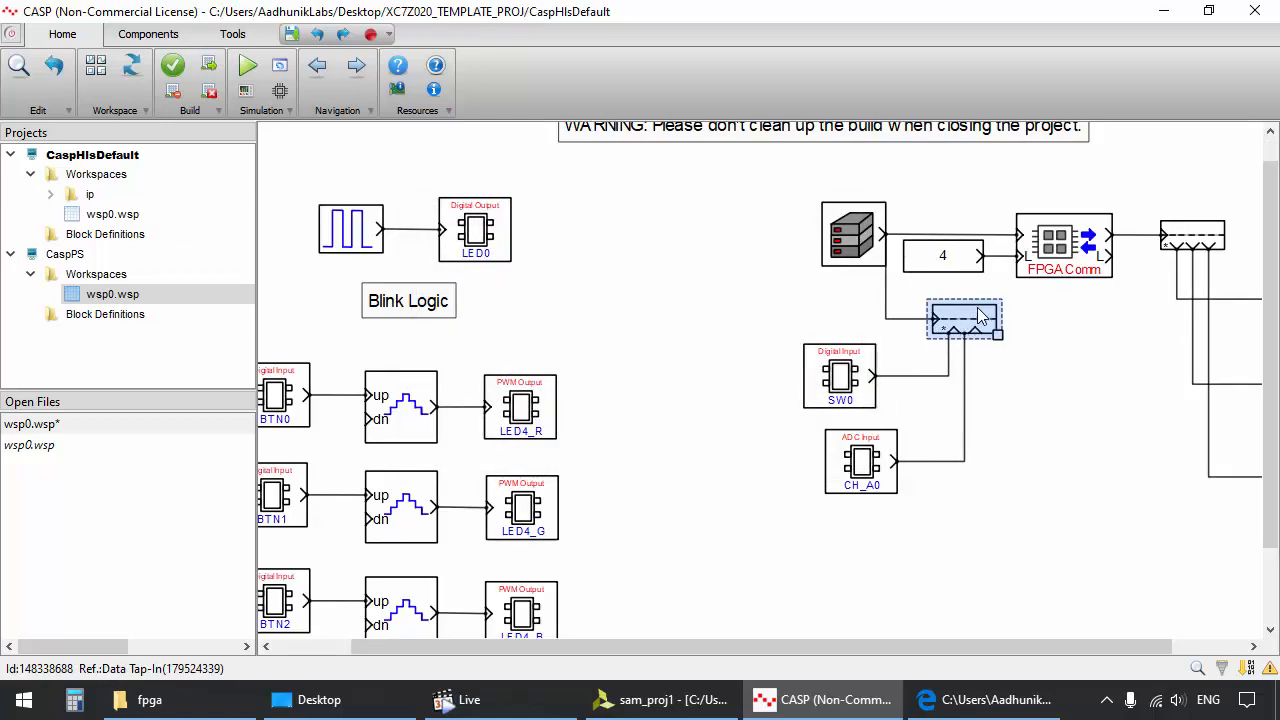
click(1026, 366)
scroll(1010, 378, down, 3)
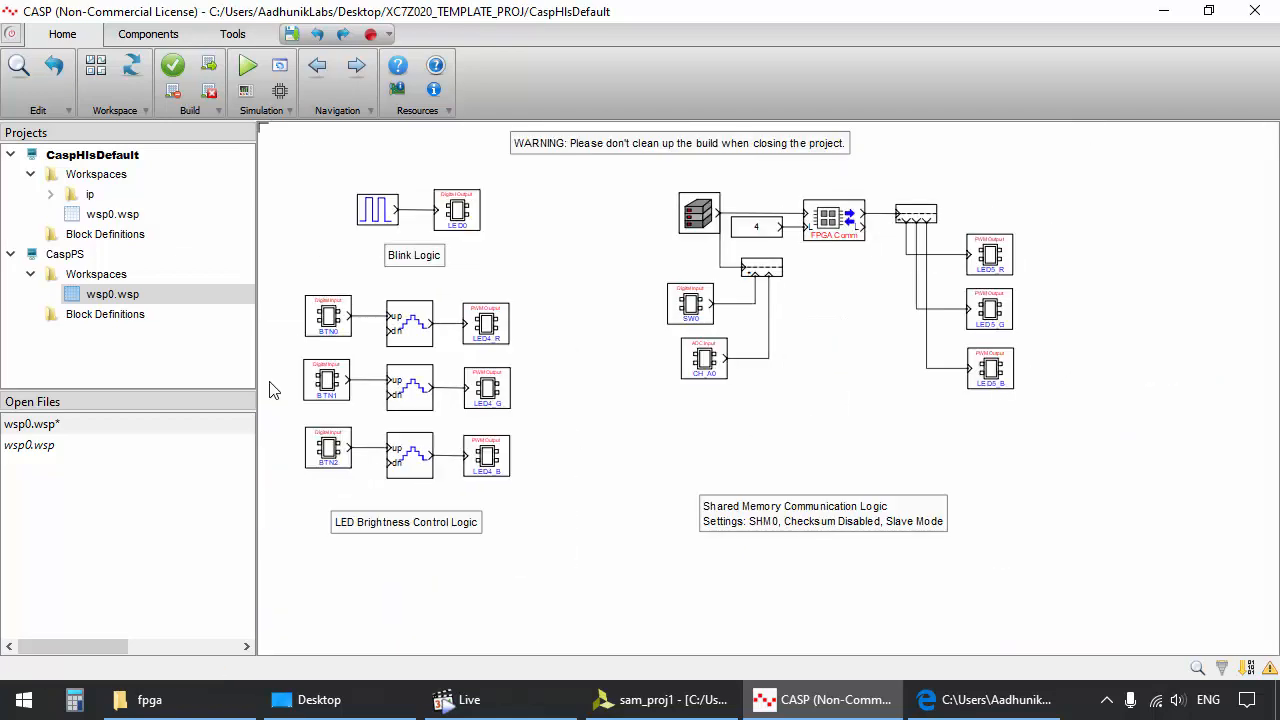
Disable the BTN1 to LED4_G and BTN2 to LED4_B block chains in the LED brightness control logic
scroll(269, 390, up, 1)
drag(616, 550, 308, 402)
scroll(624, 459, down, 1)
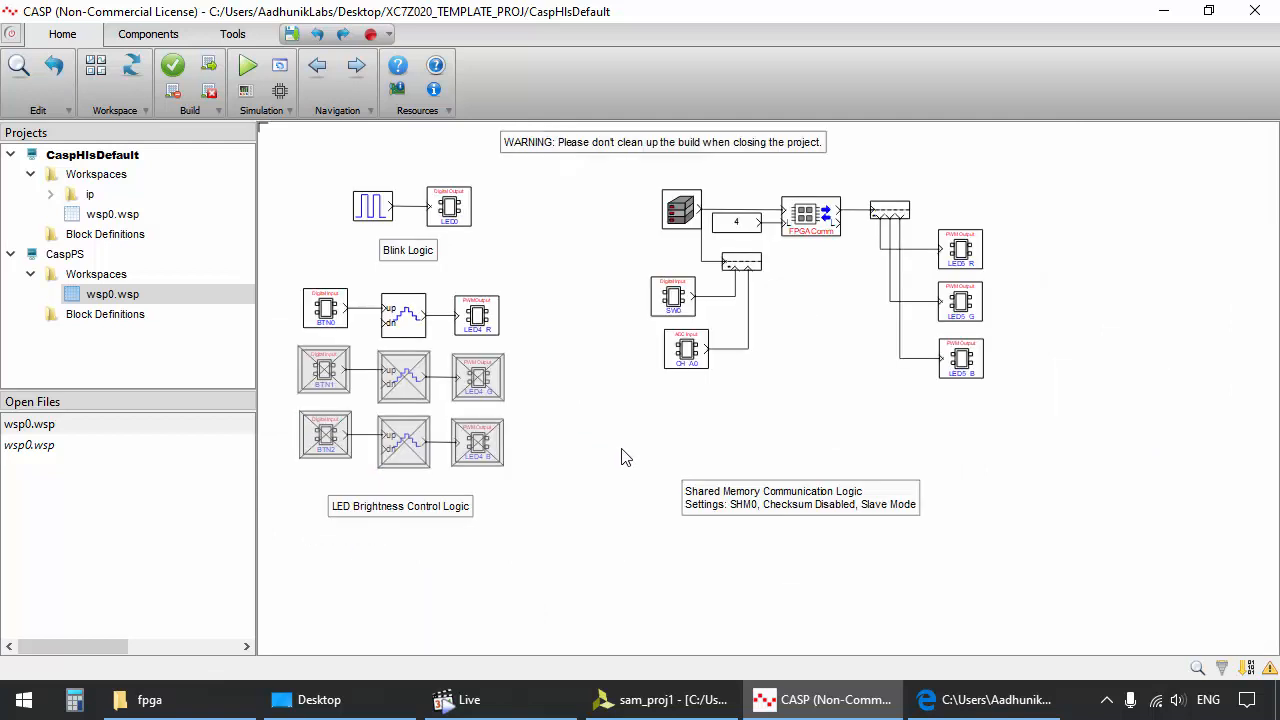
Build the CaspHlsDefault project and enlarge the build output to follow the HLS compilation
click(1247, 670)
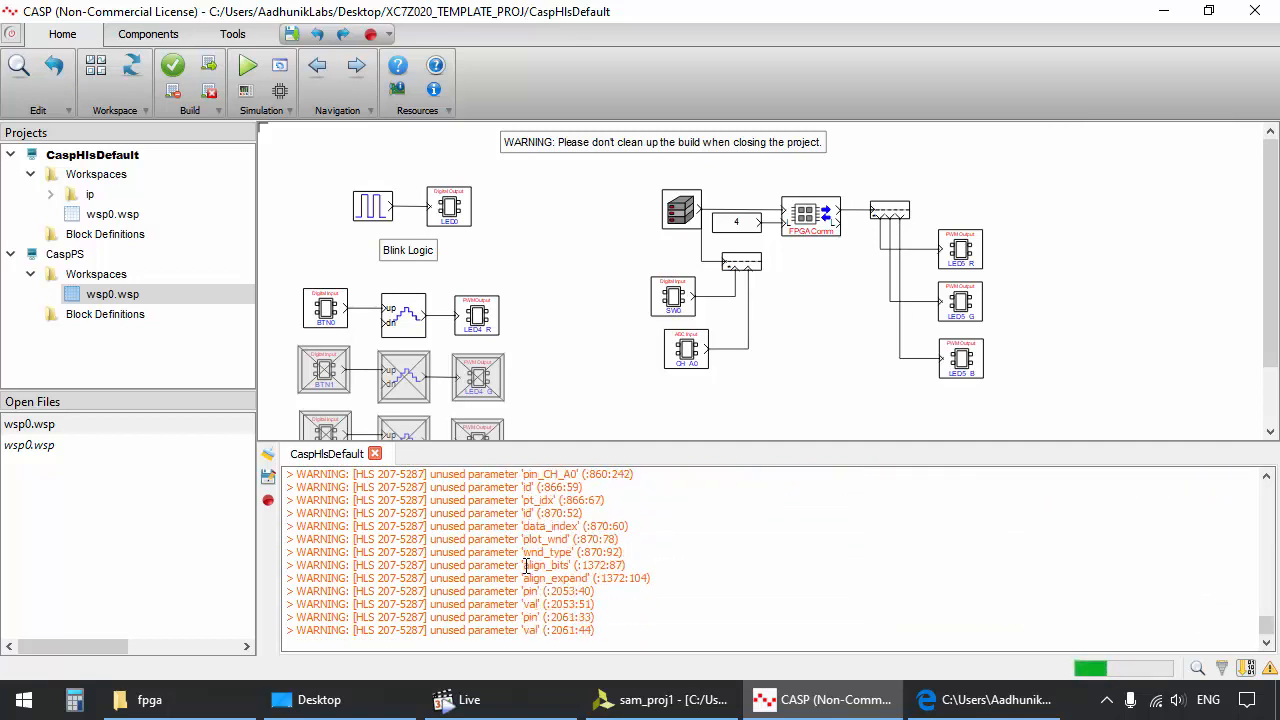
drag(534, 441, 555, 313)
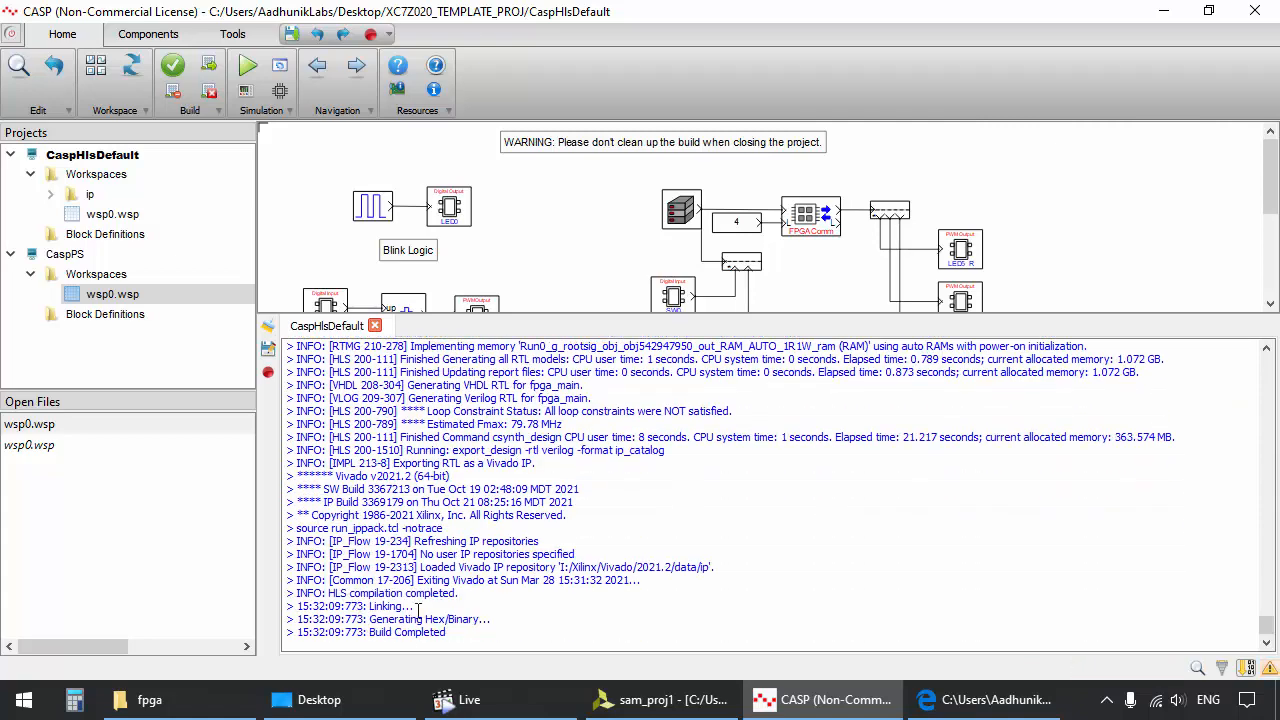
Open vitis_hls.log from the build\bin folder of CaspHlsDefault inside XC7Z020_TEMPLATE_PROJ
click(330, 700)
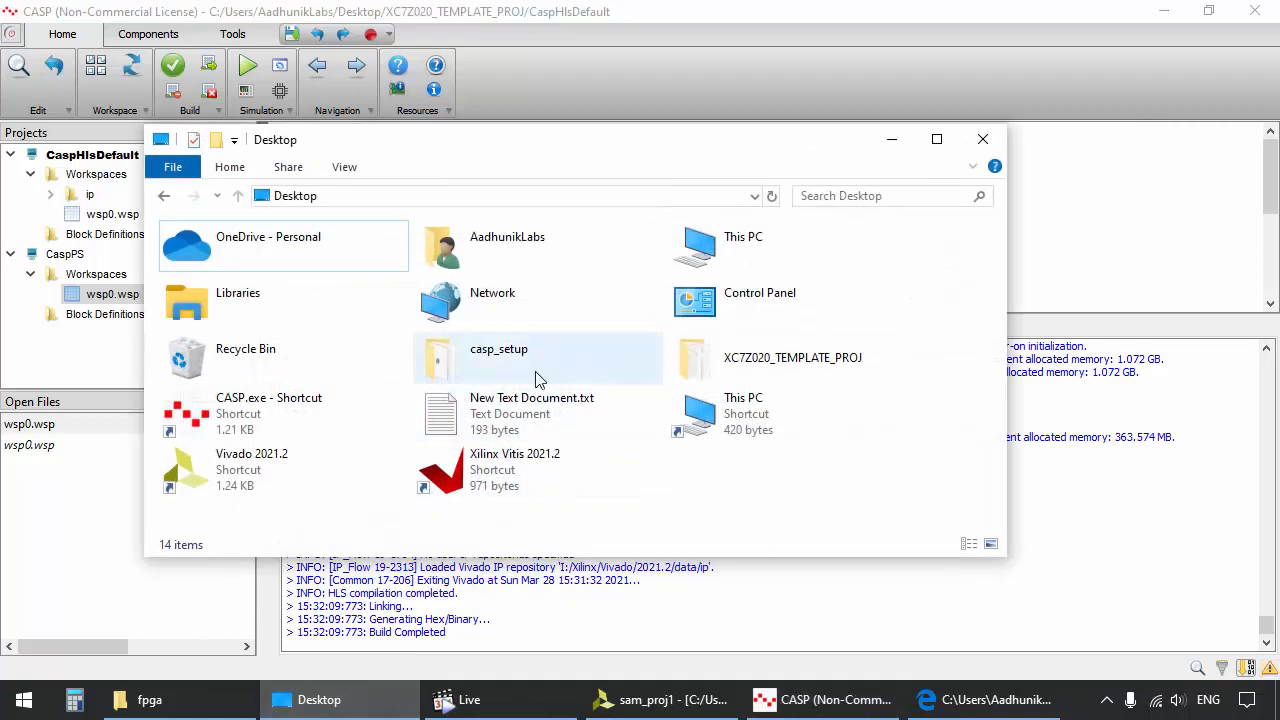
double_click(714, 367)
double_click(228, 256)
double_click(226, 257)
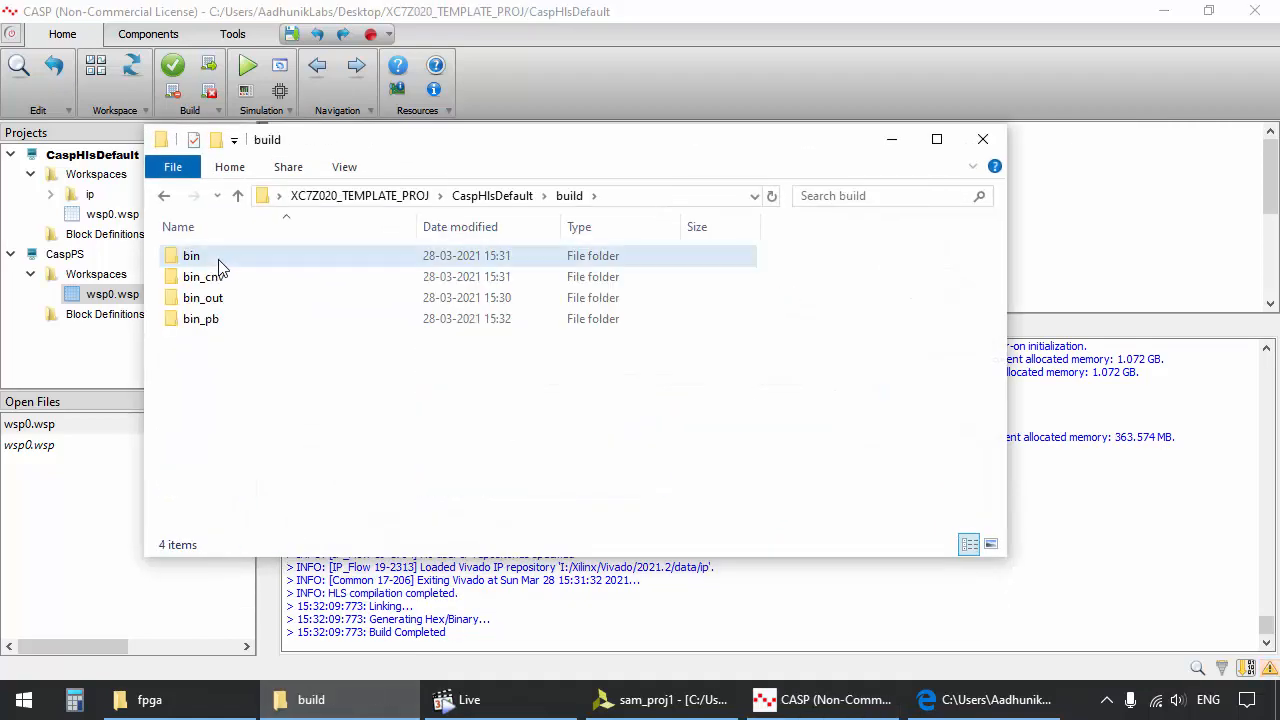
double_click(223, 258)
double_click(230, 360)
Read the Vitis HLS log through to its end, close it and return to CASP
scroll(319, 400, down, 10)
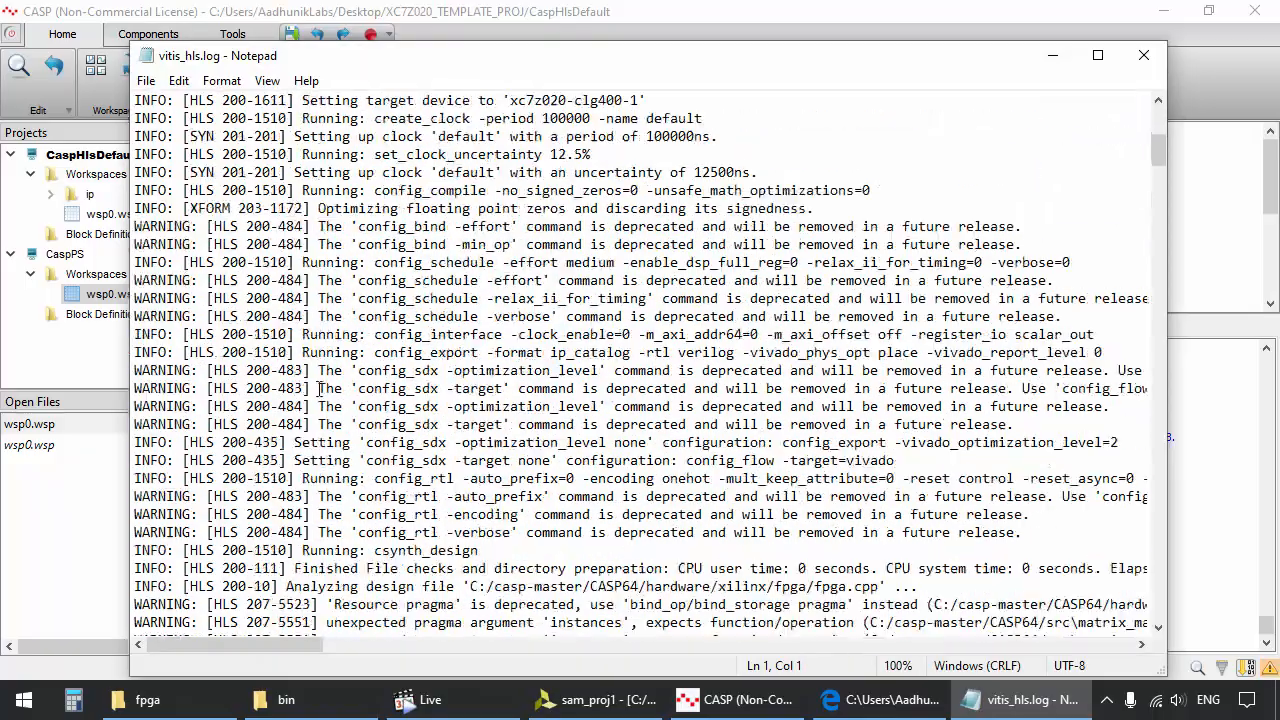
scroll(319, 400, down, 18)
drag(1156, 215, 1150, 617)
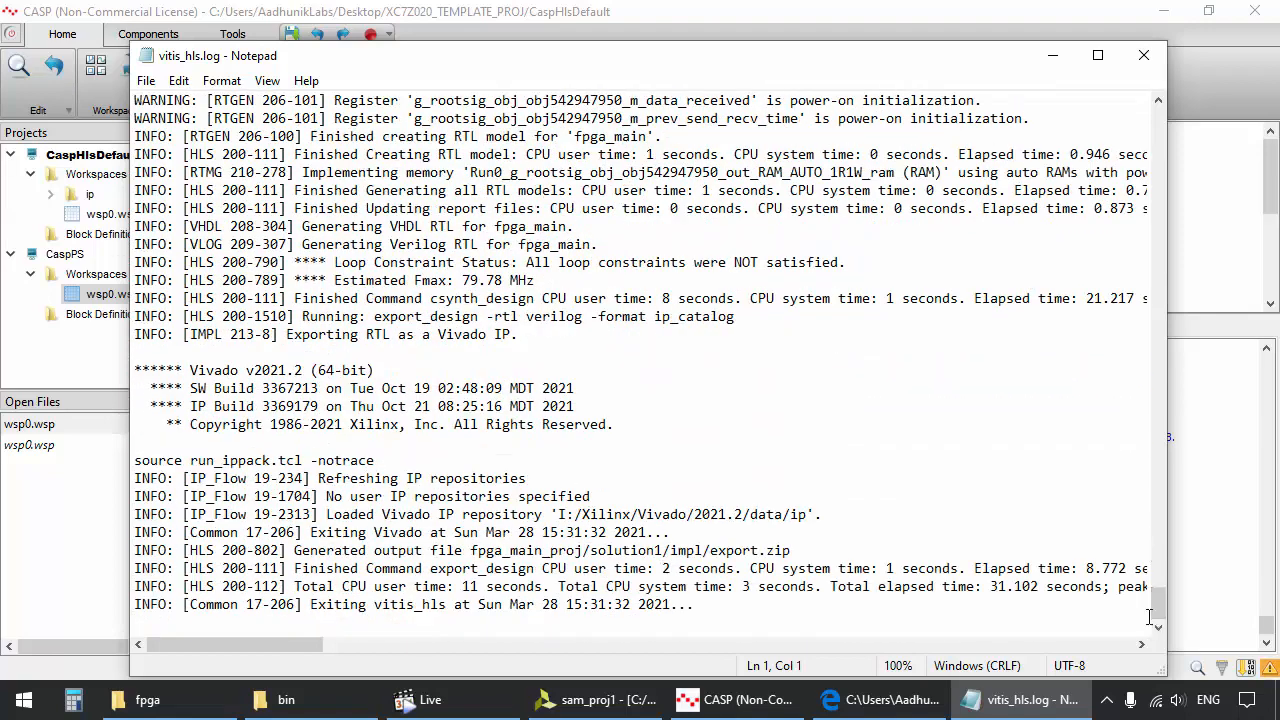
click(1143, 55)
click(925, 134)
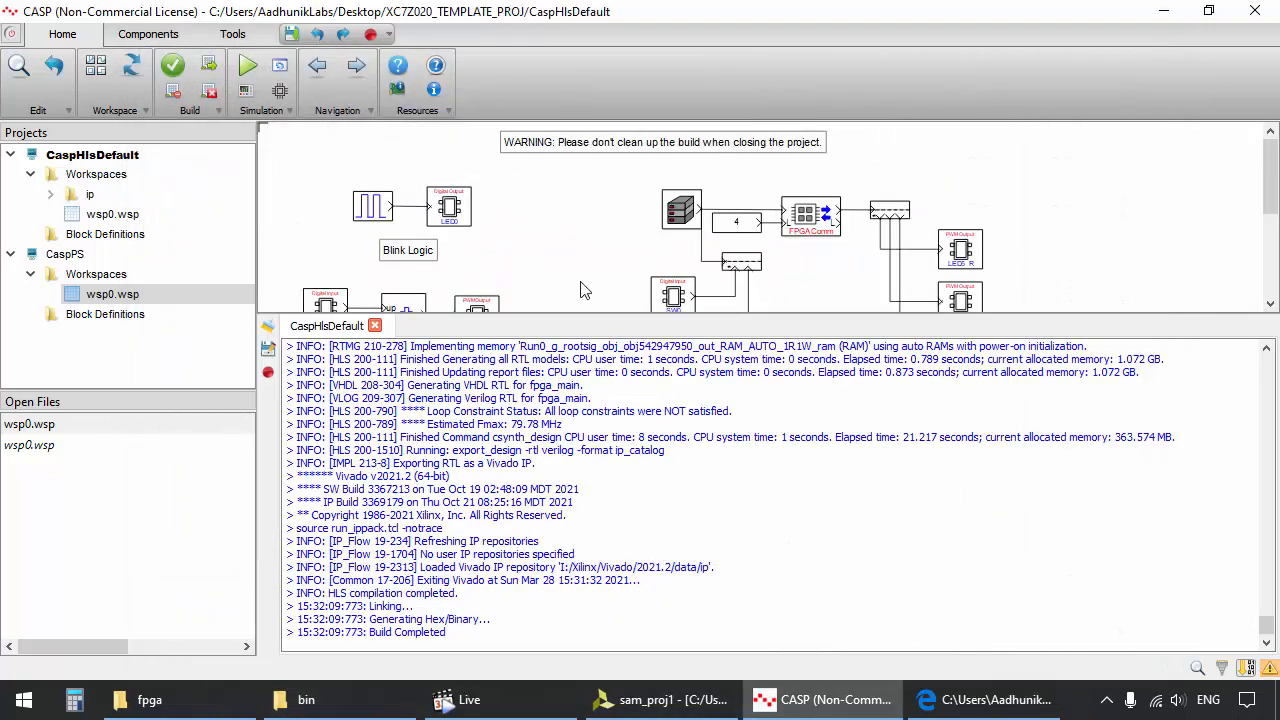
Shrink the build output in CASP, switch to the sam_proj1 project in Vivado and open the IP Catalog
drag(570, 314, 586, 481)
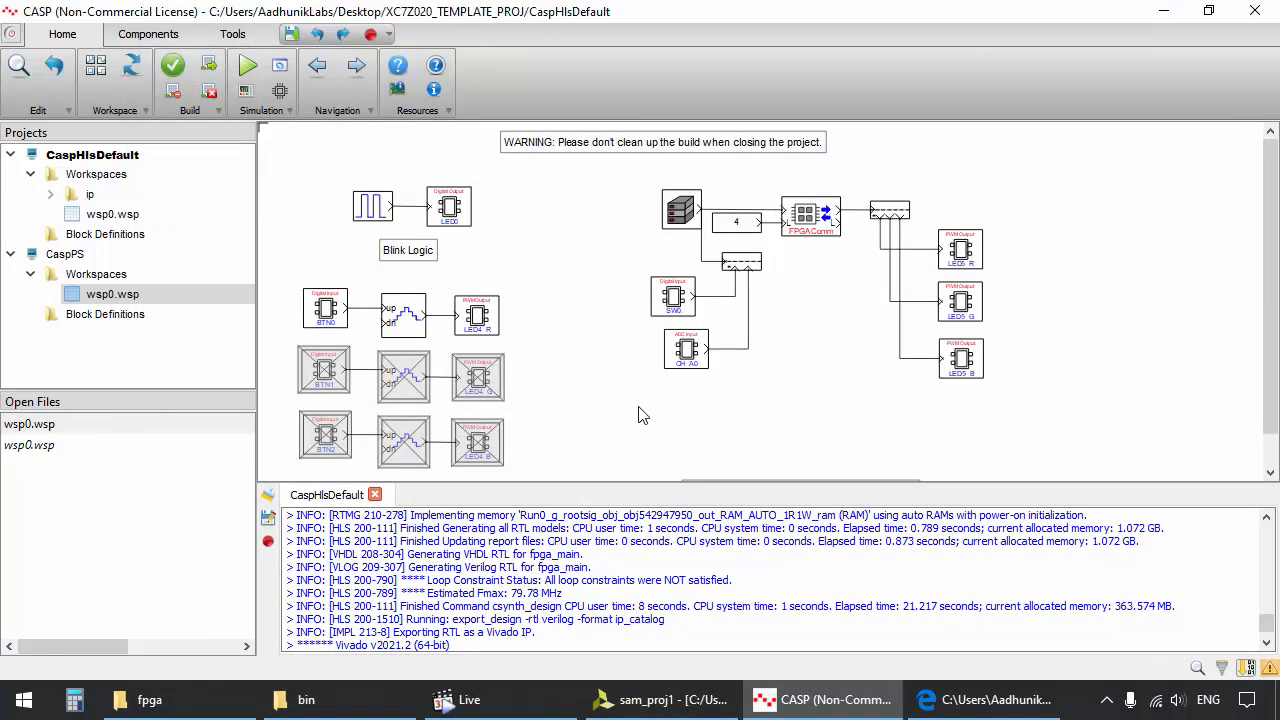
click(668, 700)
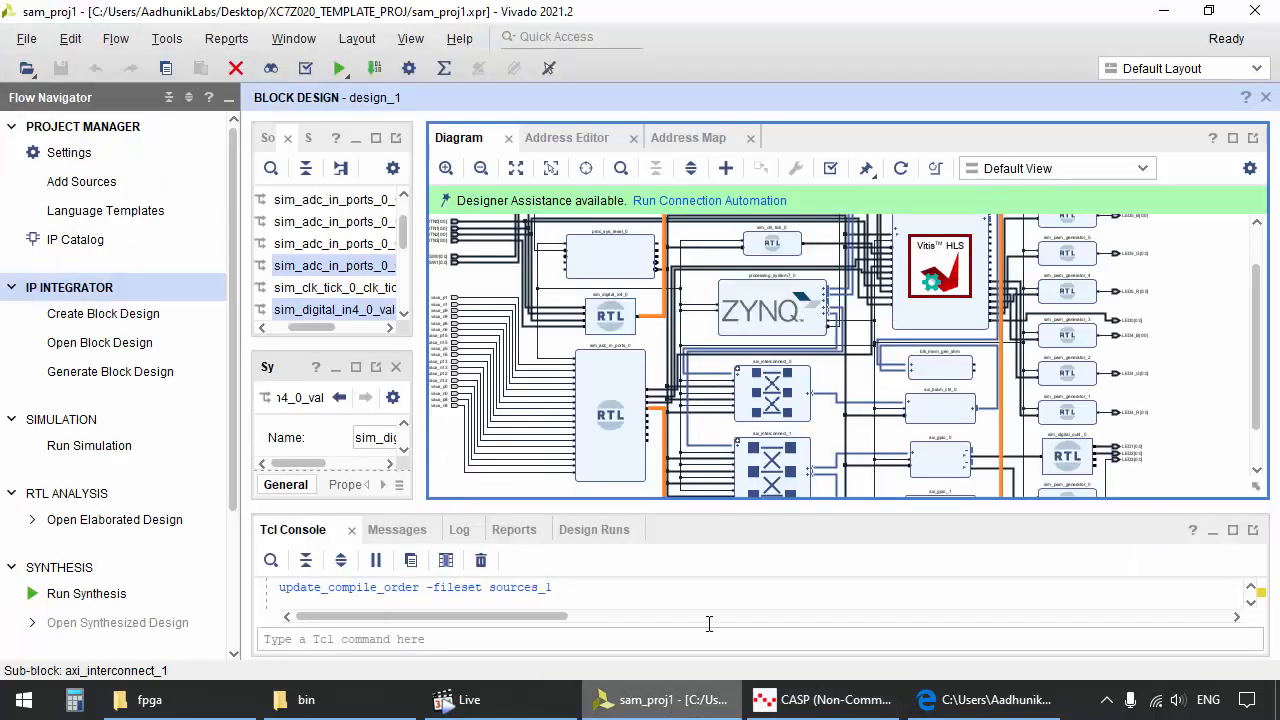
click(294, 39)
click(333, 124)
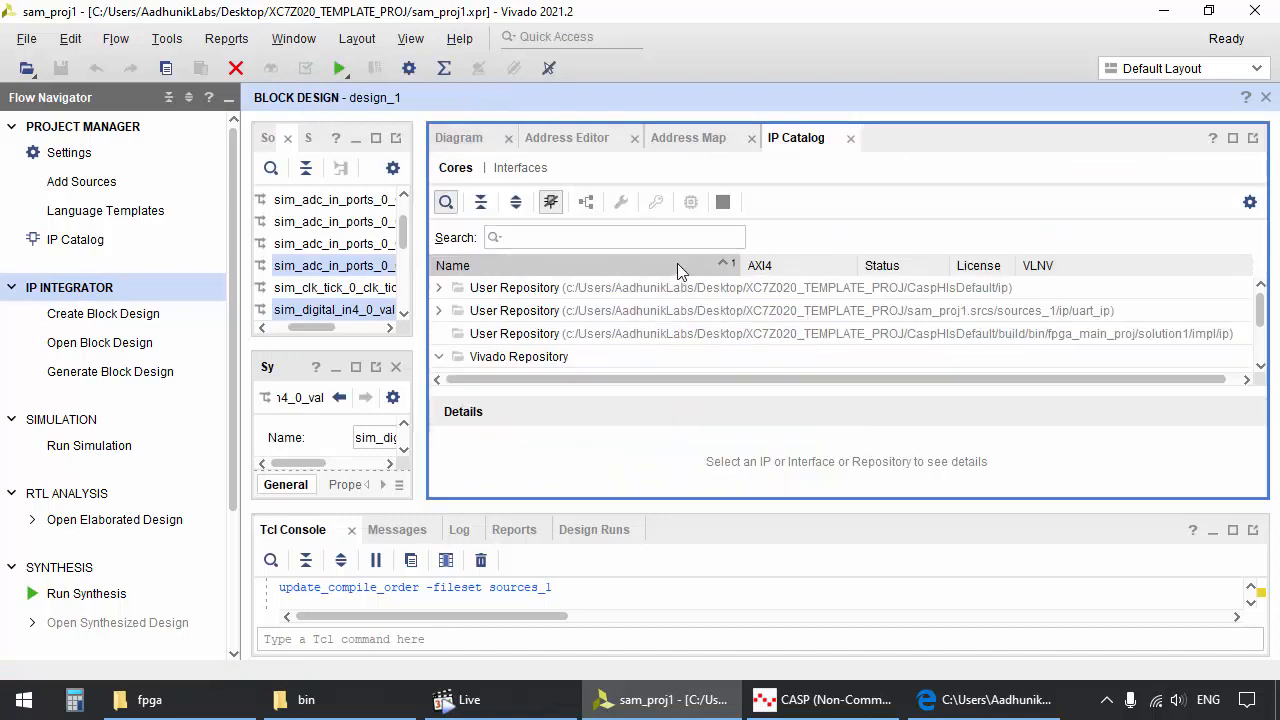
Remove the CaspHlsDefault/ip user repository from the project
click(595, 293)
right_click(595, 293)
click(660, 438)
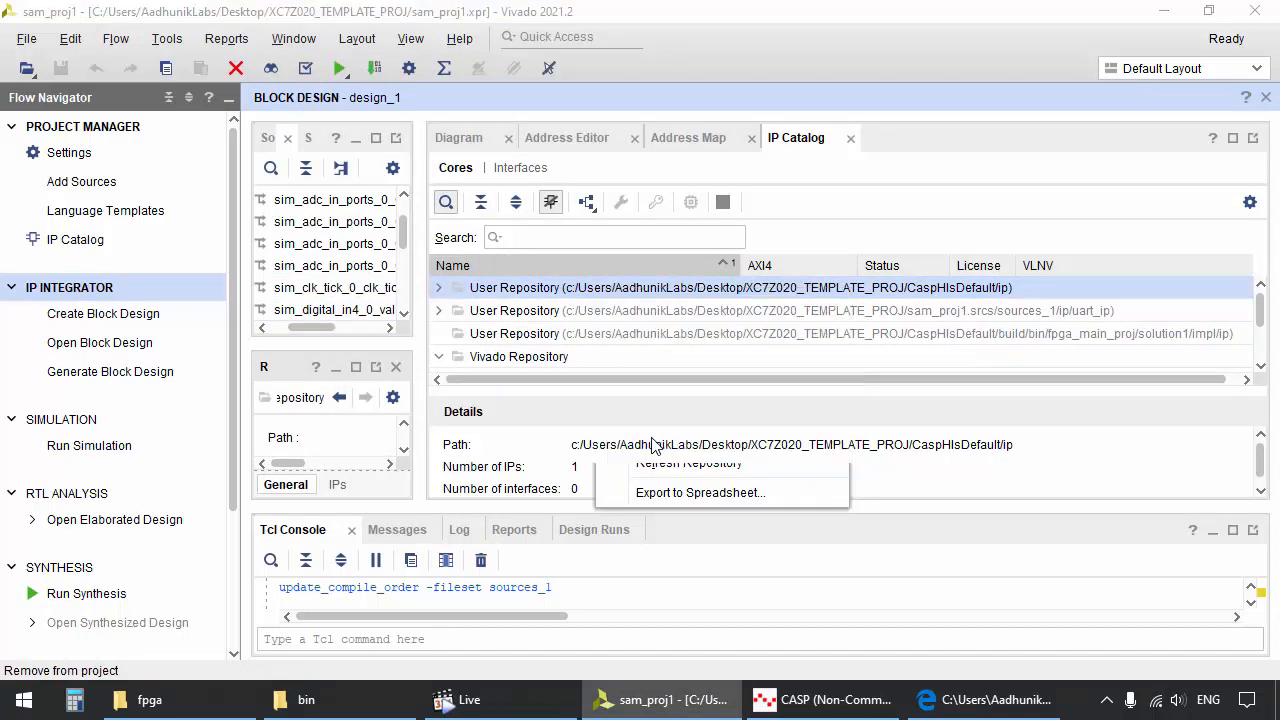
click(688, 370)
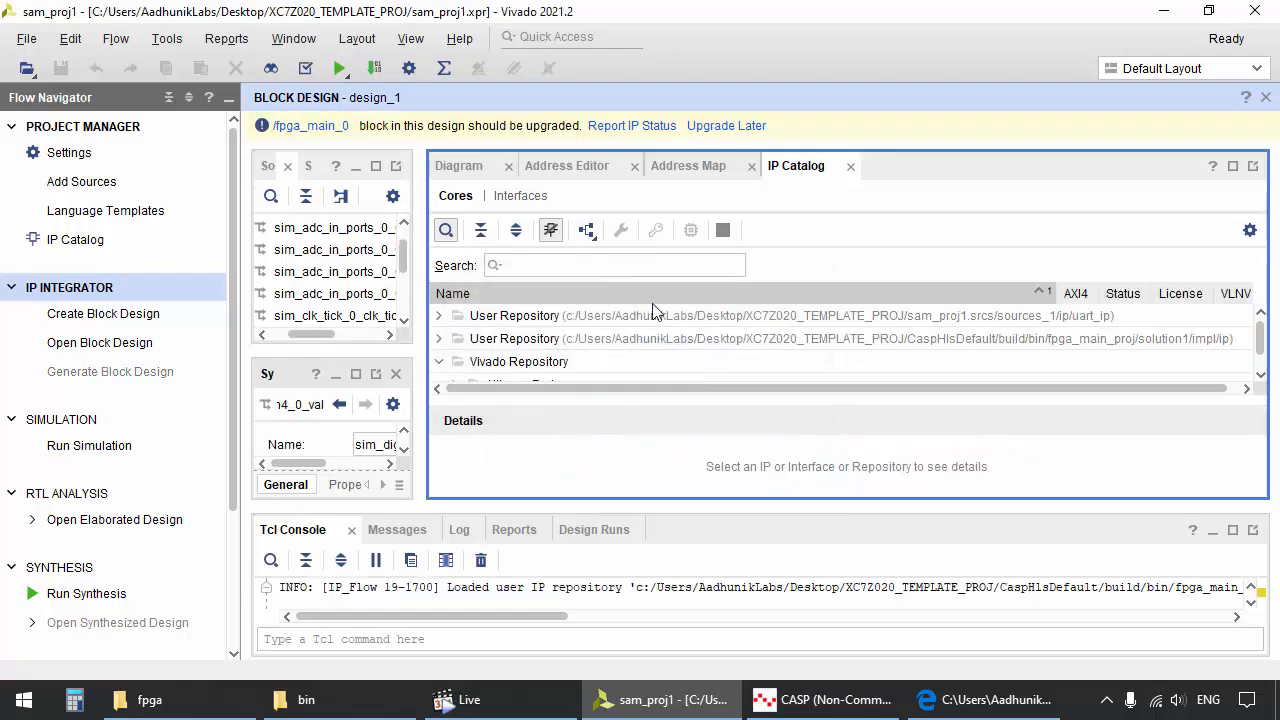
Upgrade the fpga_main_0 block from the IP status report, skipping output product generation, and rerun the report
click(613, 131)
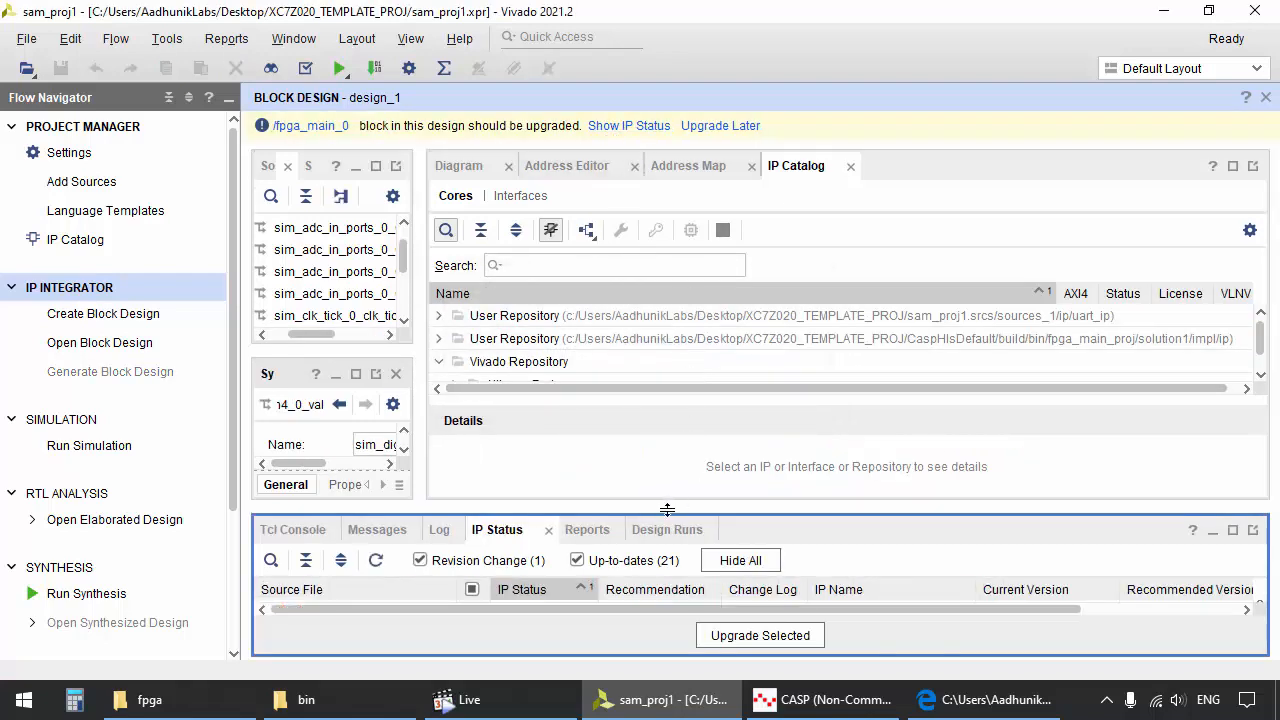
drag(666, 506, 668, 405)
click(389, 585)
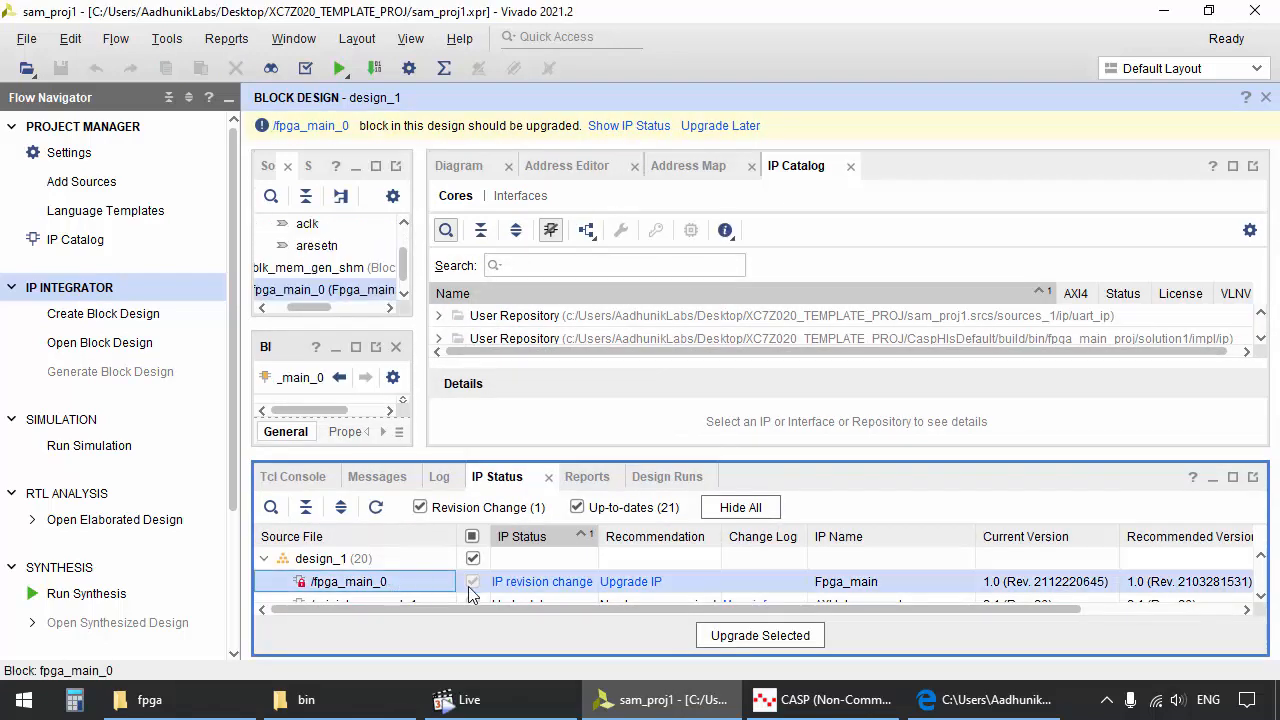
click(740, 636)
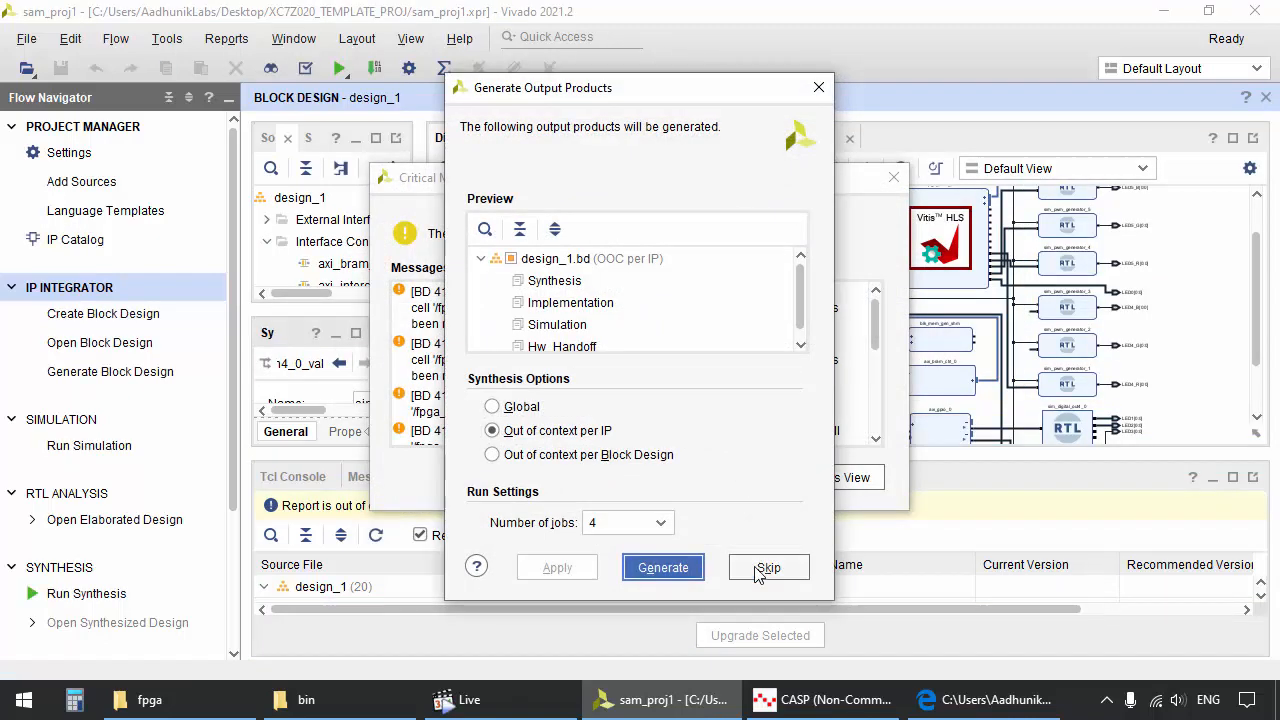
click(766, 490)
click(697, 477)
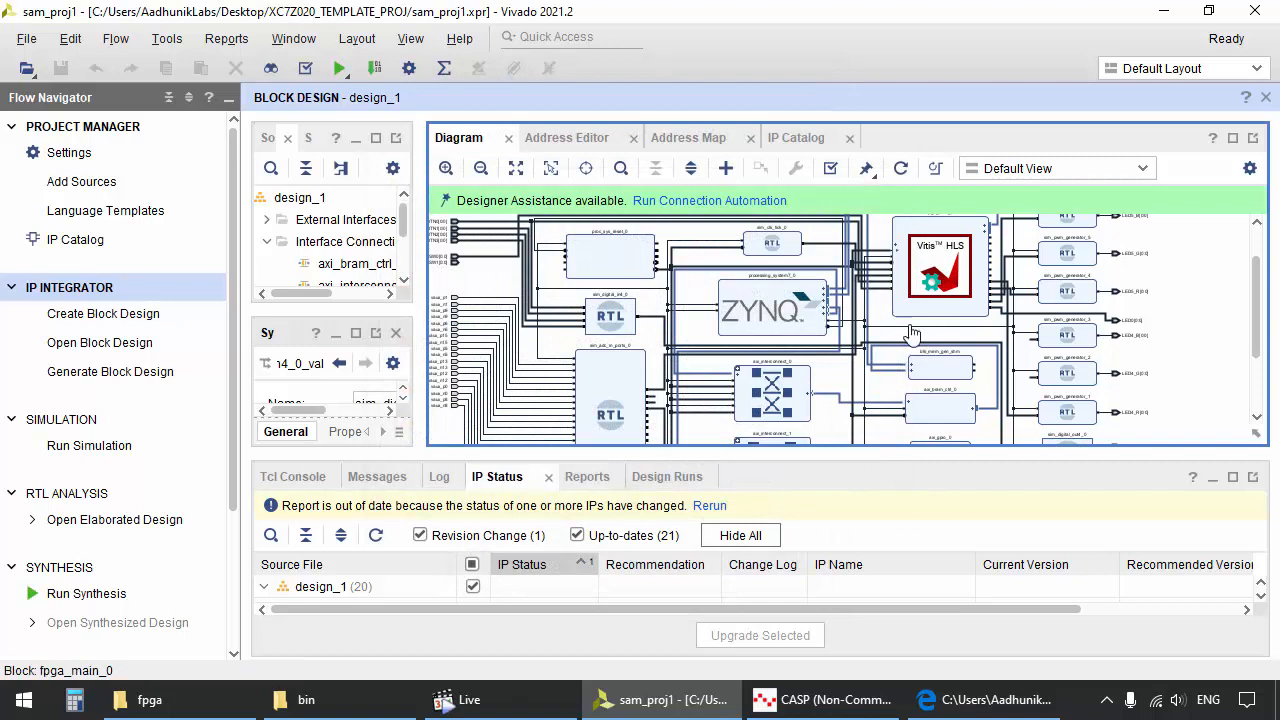
click(712, 507)
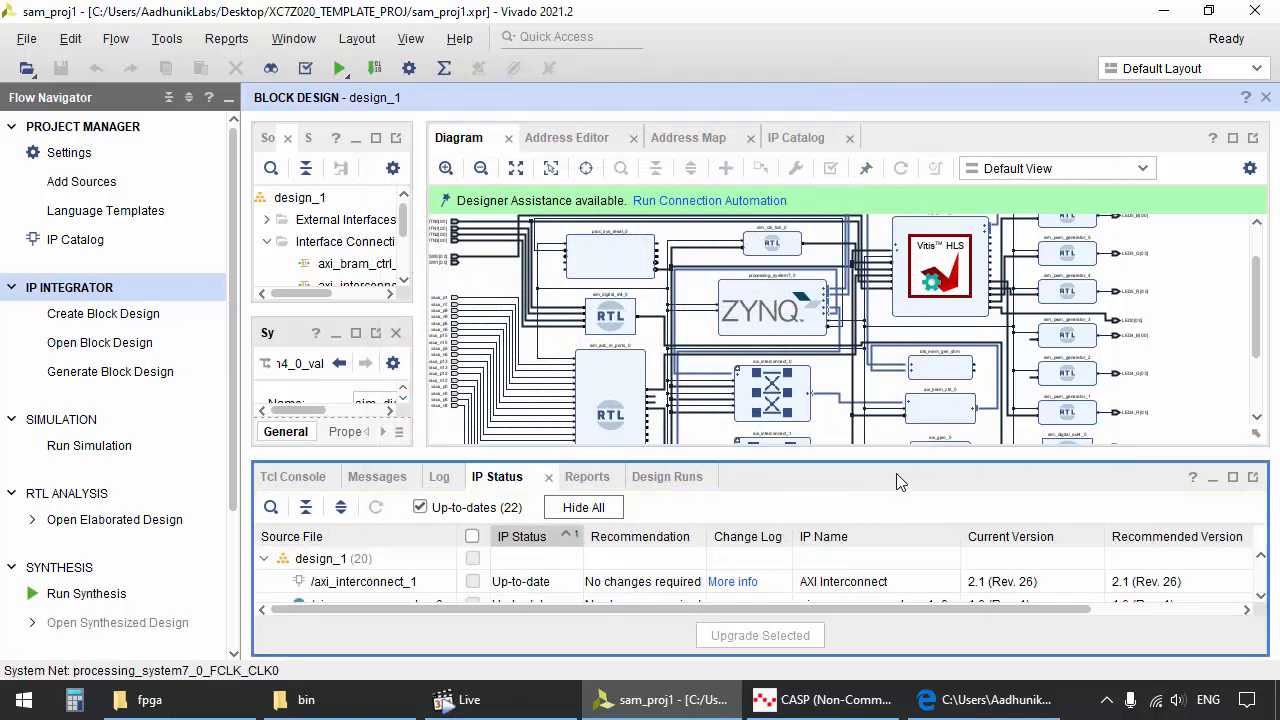
drag(899, 456, 897, 509)
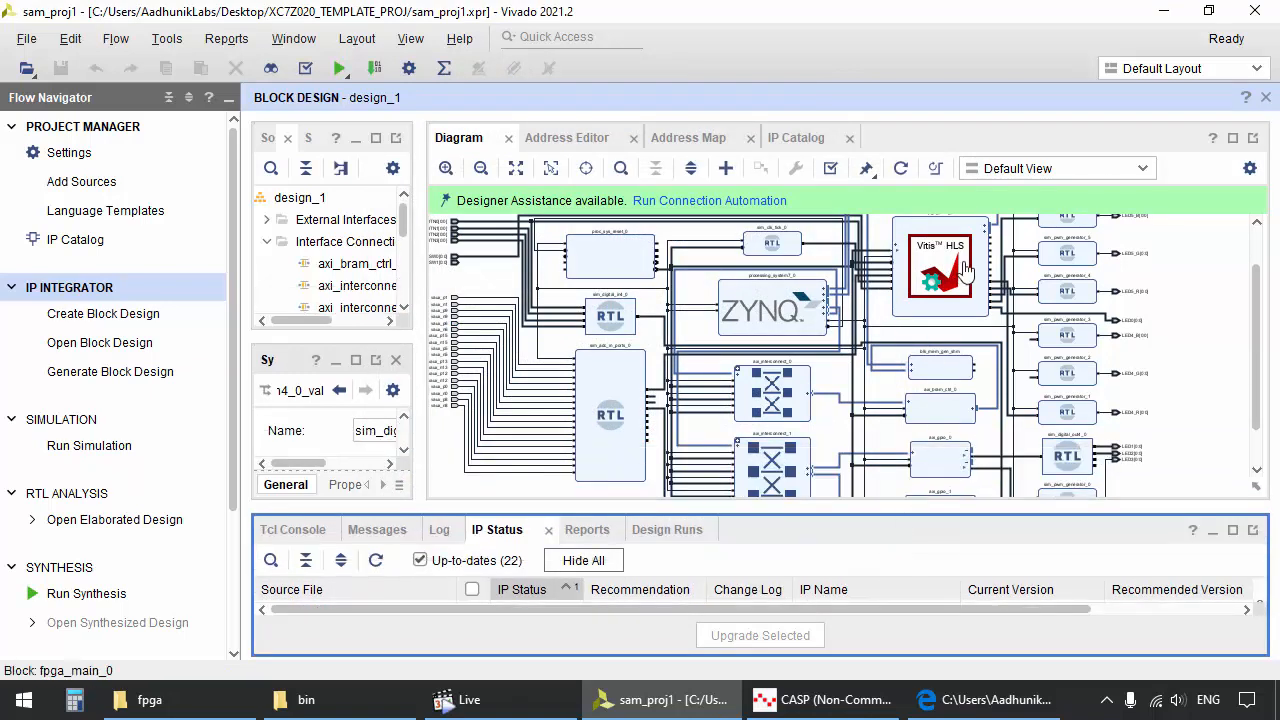
Trace the SW0 net between its external port and the fpga_main_0 block in the block diagram
scroll(965, 270, up, 4)
drag(764, 345, 730, 318)
drag(868, 276, 930, 320)
click(932, 336)
scroll(946, 363, down, 4)
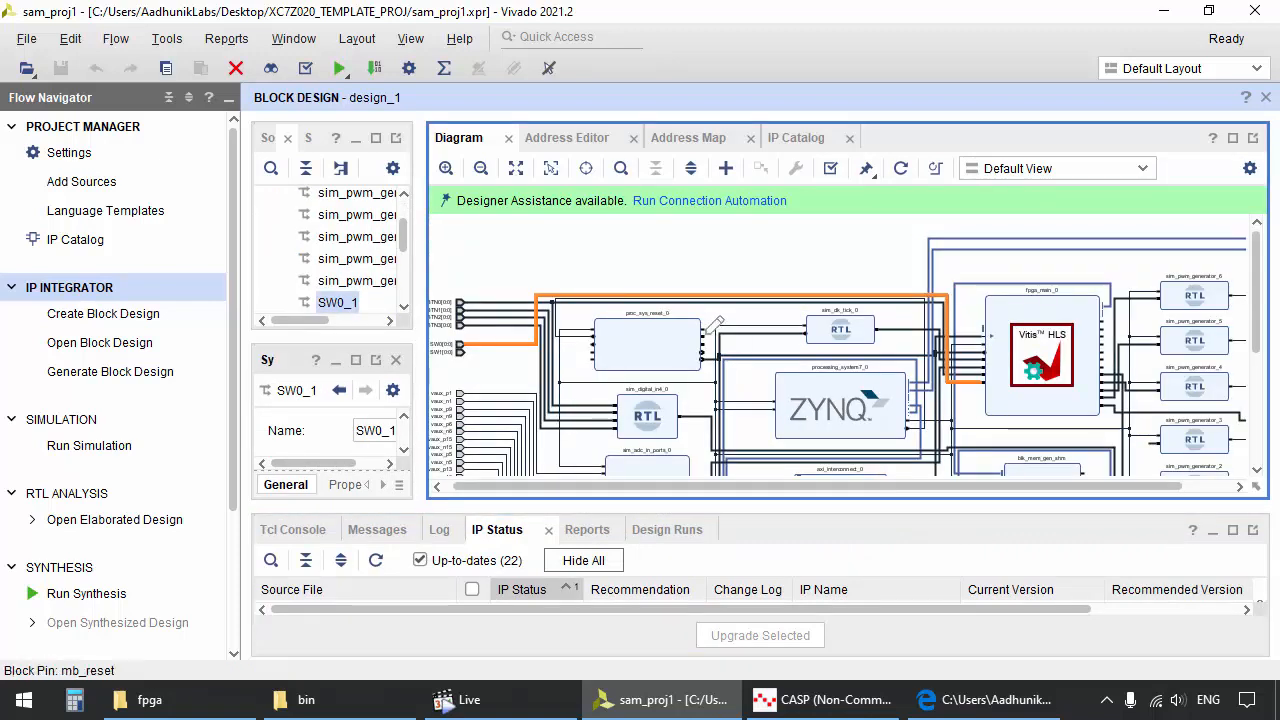
scroll(437, 361, up, 4)
drag(500, 486, 486, 485)
scroll(514, 389, down, 4)
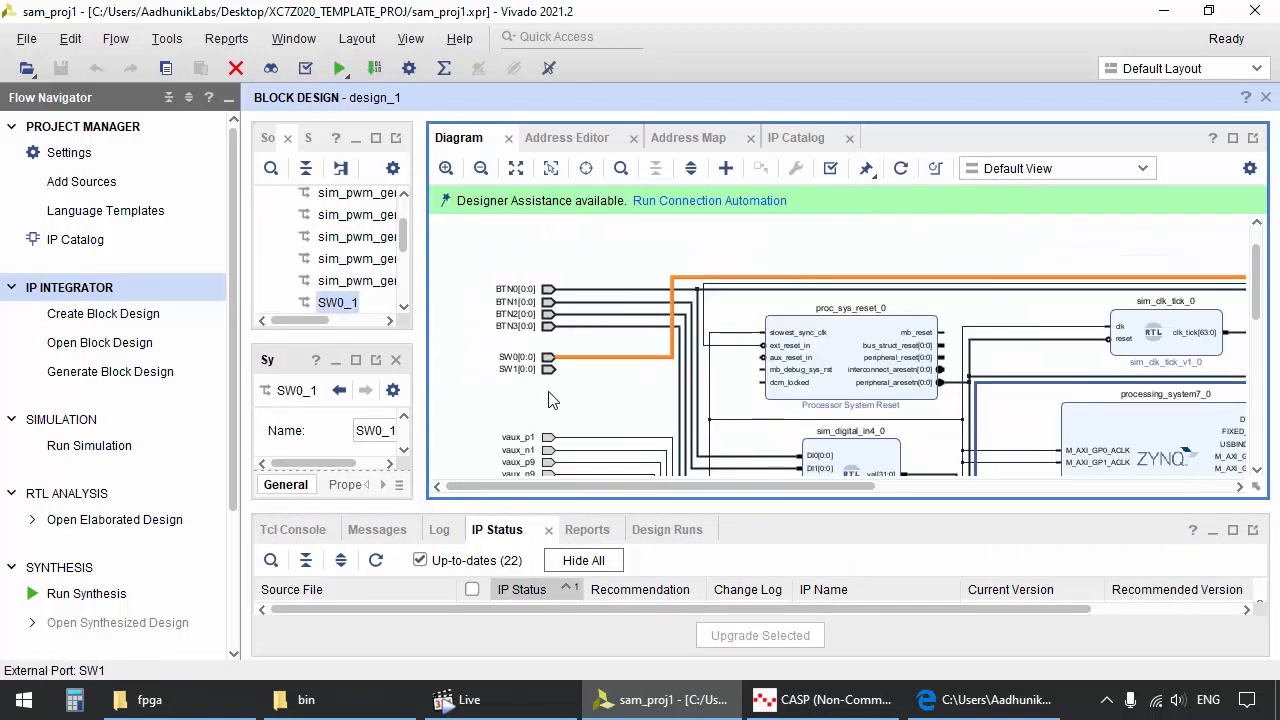
Trace the BTN0 net from its external port to the fpga_main_0 block
scroll(828, 344, down, 5)
scroll(1037, 406, up, 6)
click(1005, 260)
scroll(1074, 330, down, 5)
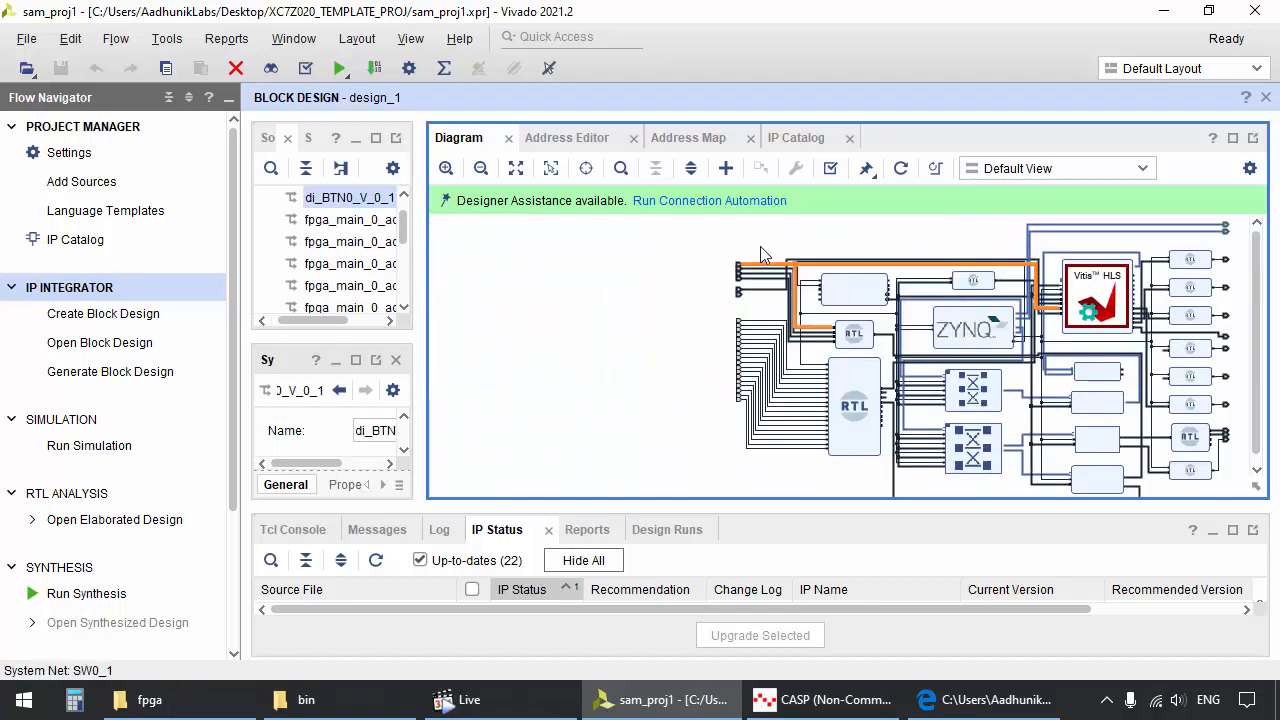
scroll(668, 252, up, 6)
scroll(656, 257, down, 5)
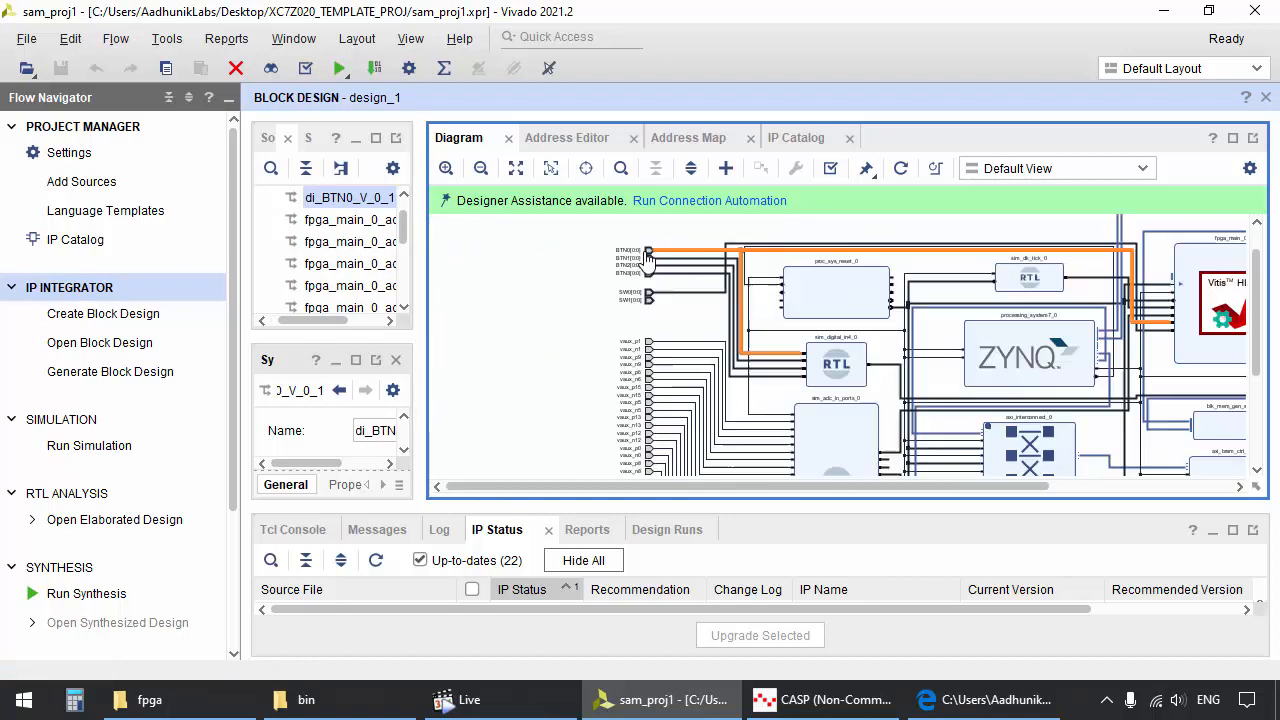
scroll(1070, 306, up, 5)
Examine the fpga_main_0 output nets for LED0, LED5_B and LED4_R, following LED4_R through its PWM generator to the external port
click(955, 334)
click(1015, 330)
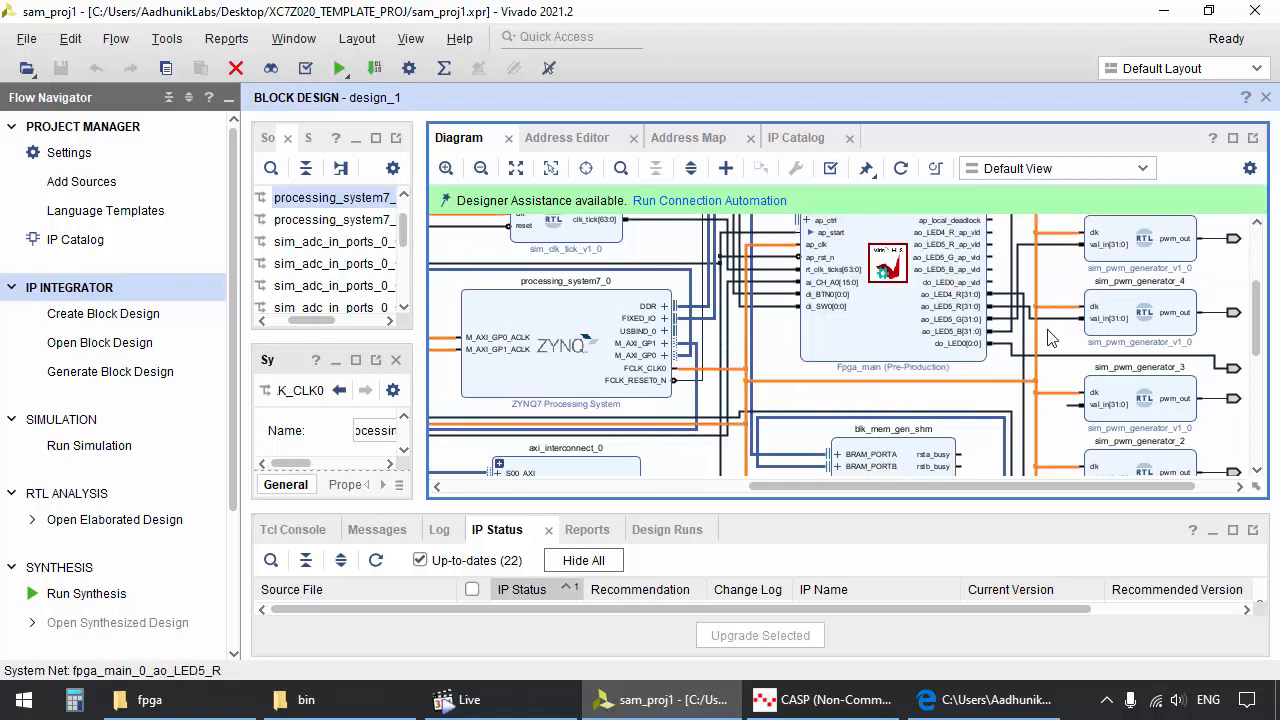
scroll(855, 320, up, 2)
click(905, 350)
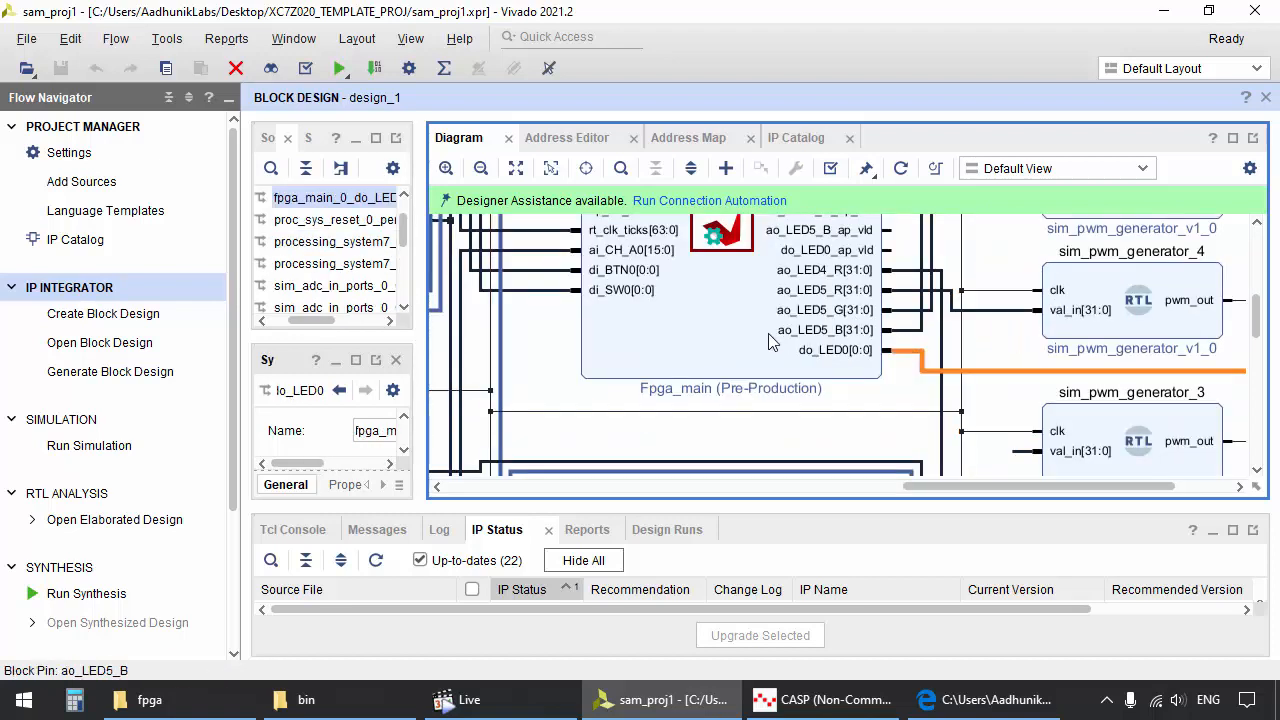
scroll(905, 348, down, 3)
scroll(905, 346, up, 3)
click(873, 338)
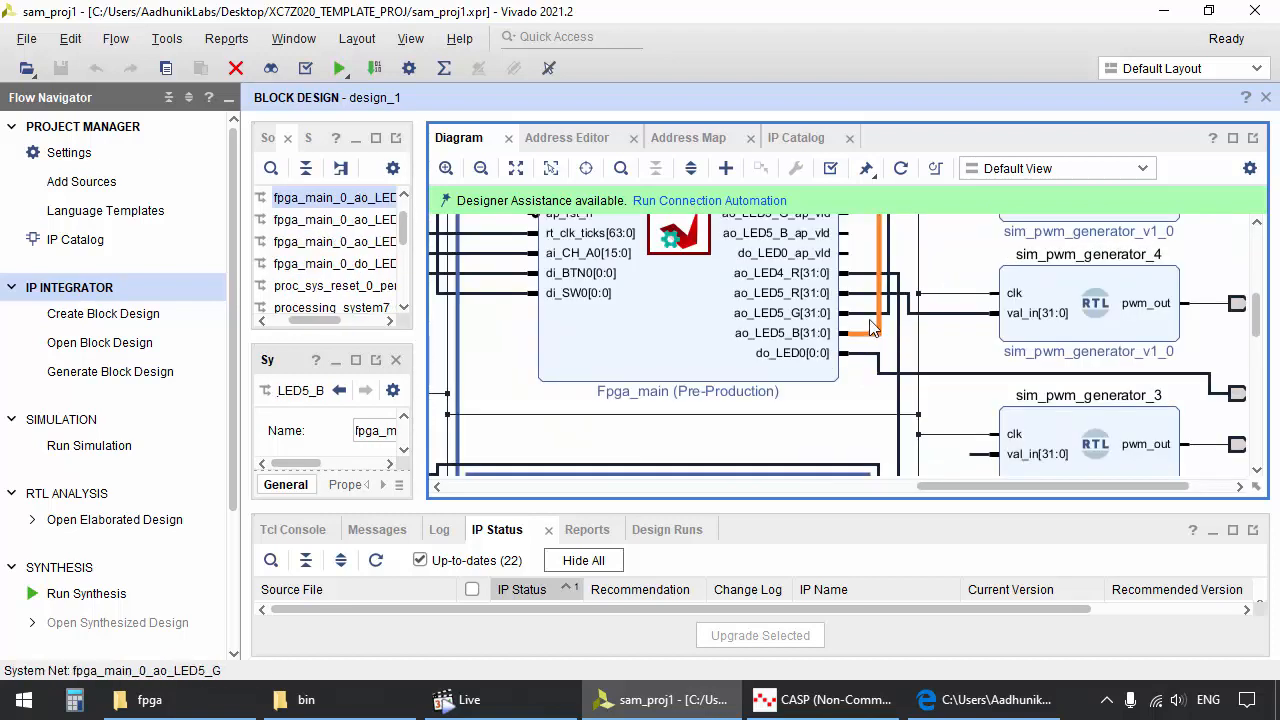
click(866, 276)
scroll(855, 276, down, 3)
scroll(1077, 409, up, 3)
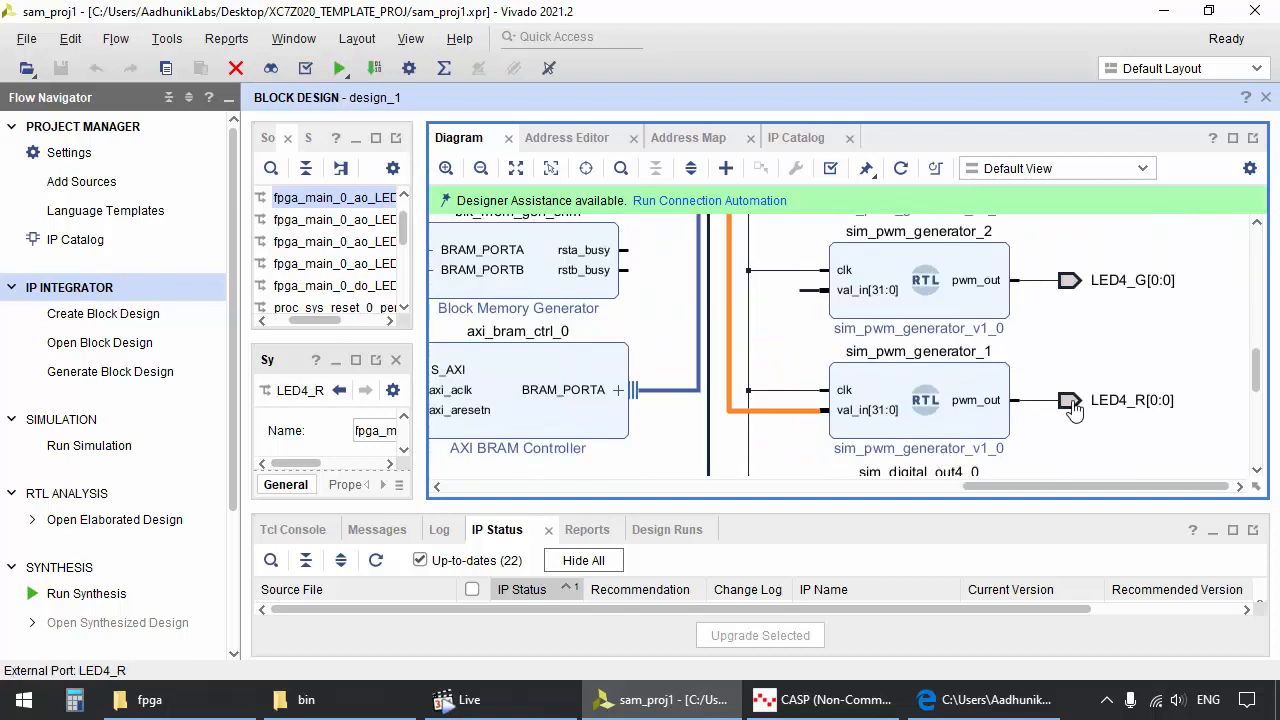
scroll(1080, 409, down, 5)
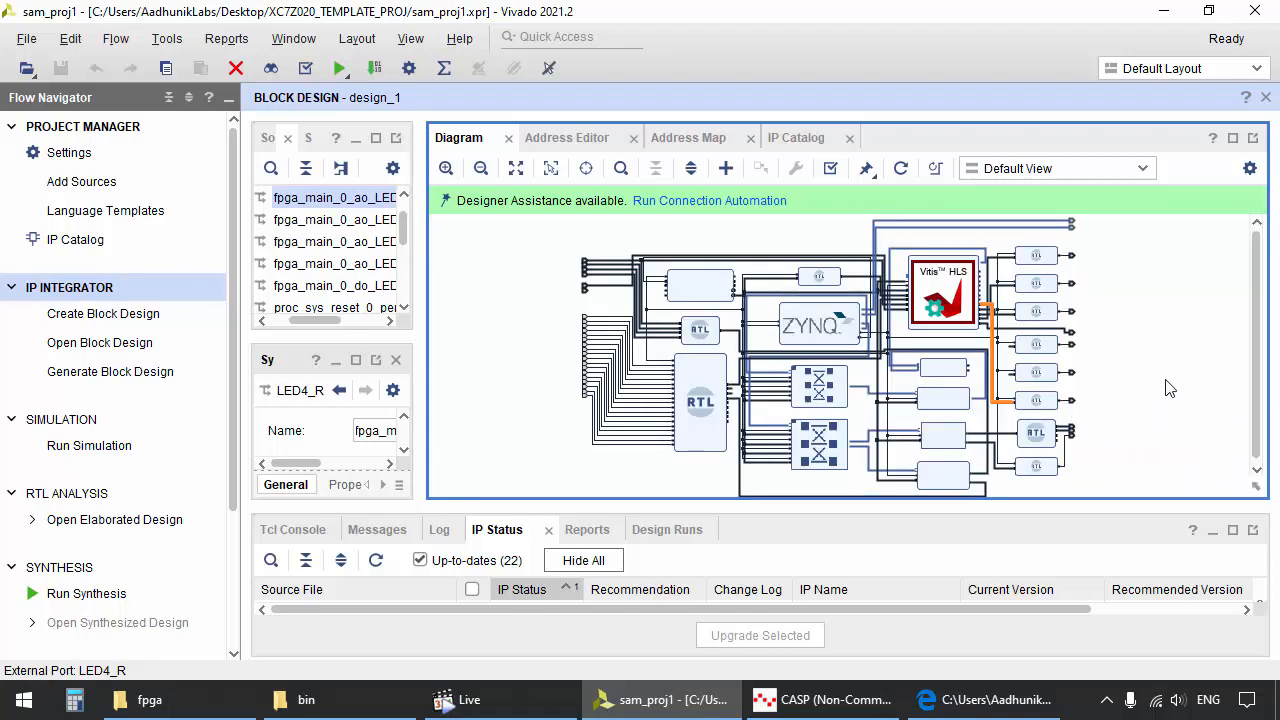
click(1170, 388)
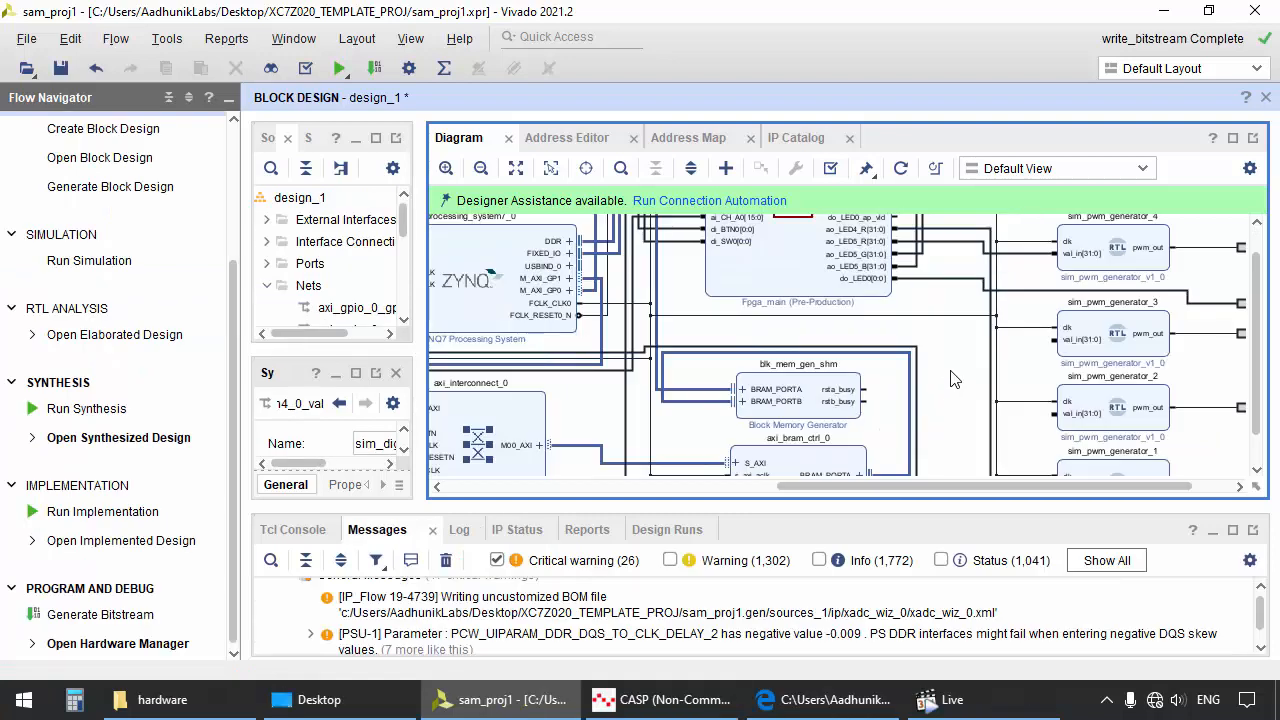
Add a Constant IP to the block design beside the PWM generators
right_click(948, 372)
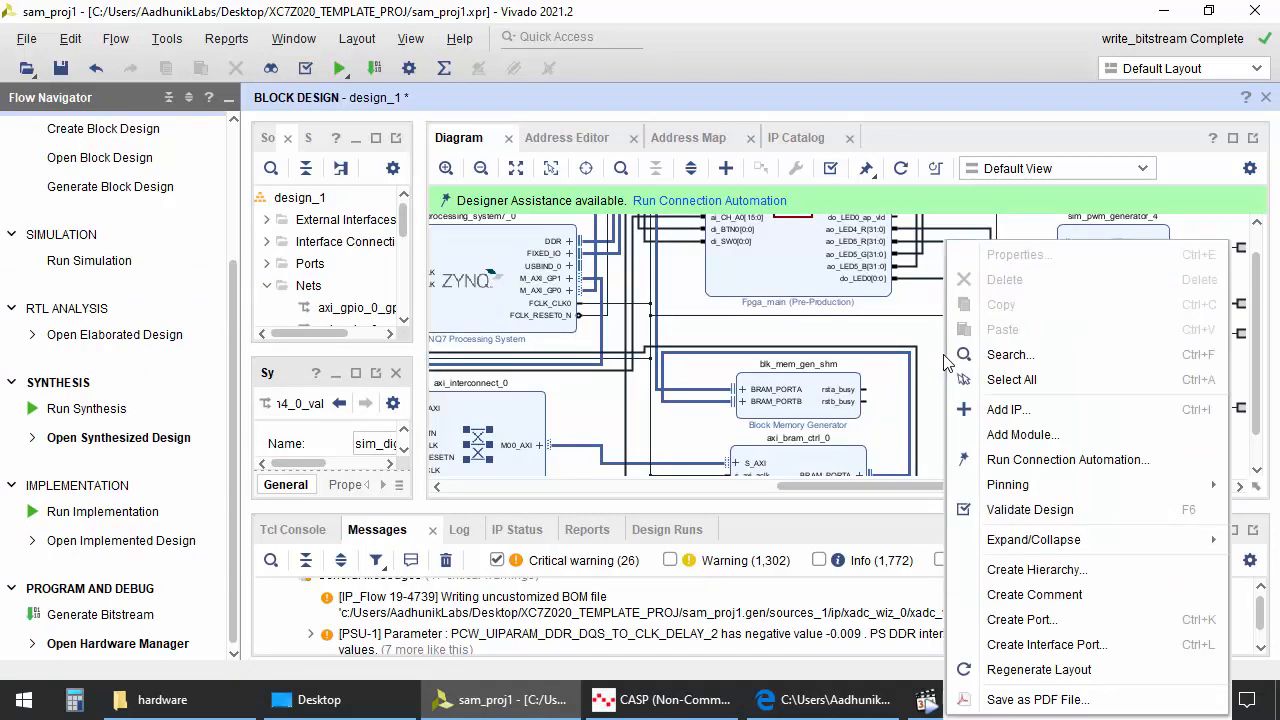
click(1047, 418)
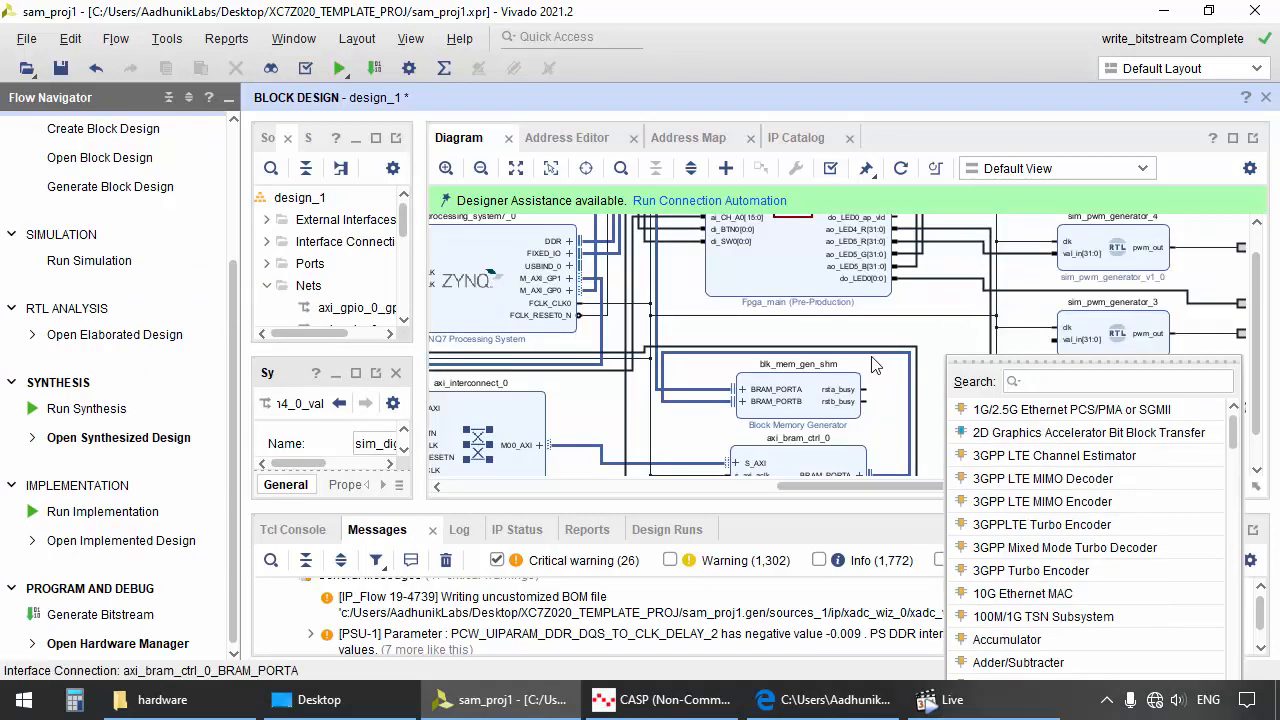
drag(966, 360, 546, 198)
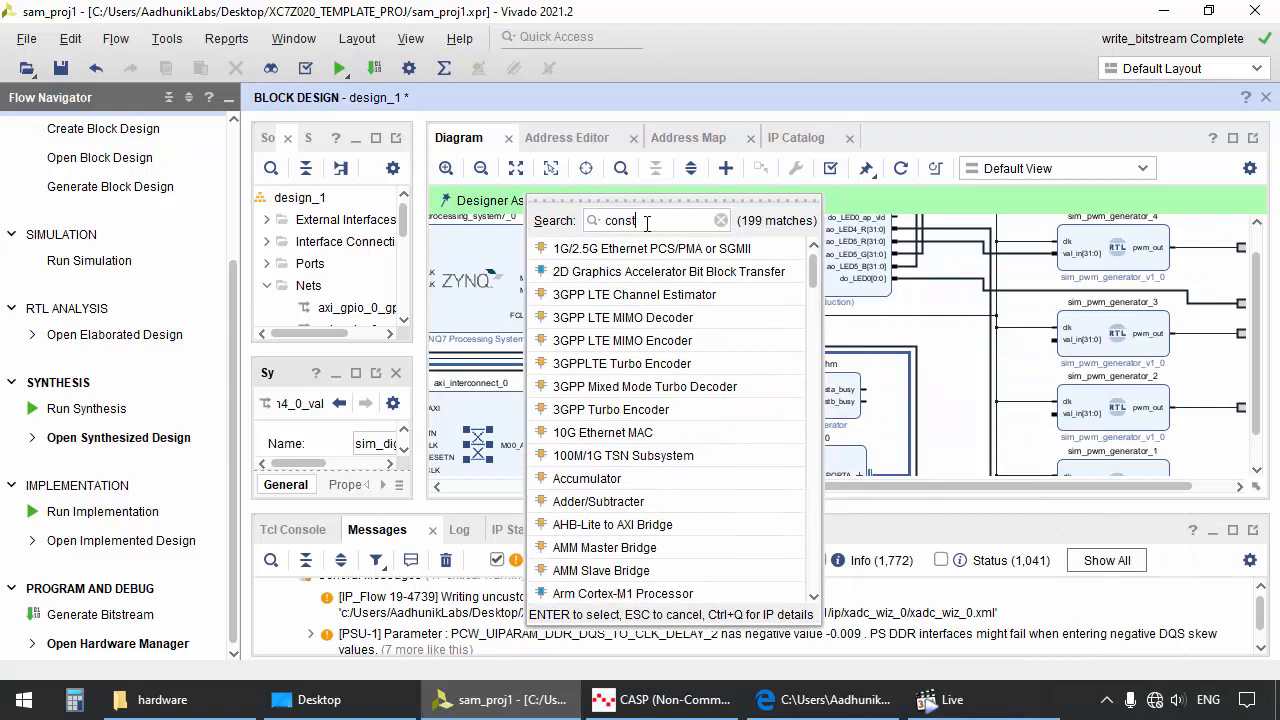
double_click(576, 247)
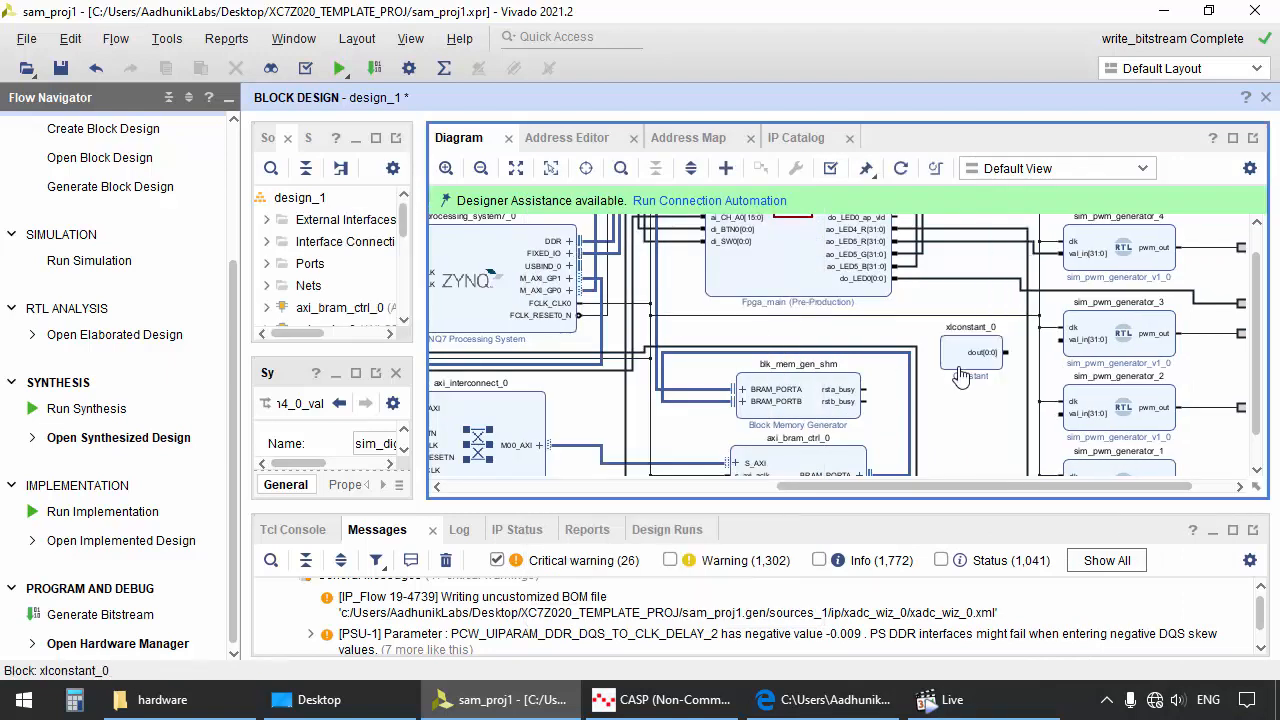
Connect the constant's dout output to the val_in inputs of sim_pwm_generator_3 and sim_pwm_generator_2
scroll(968, 370, up, 2)
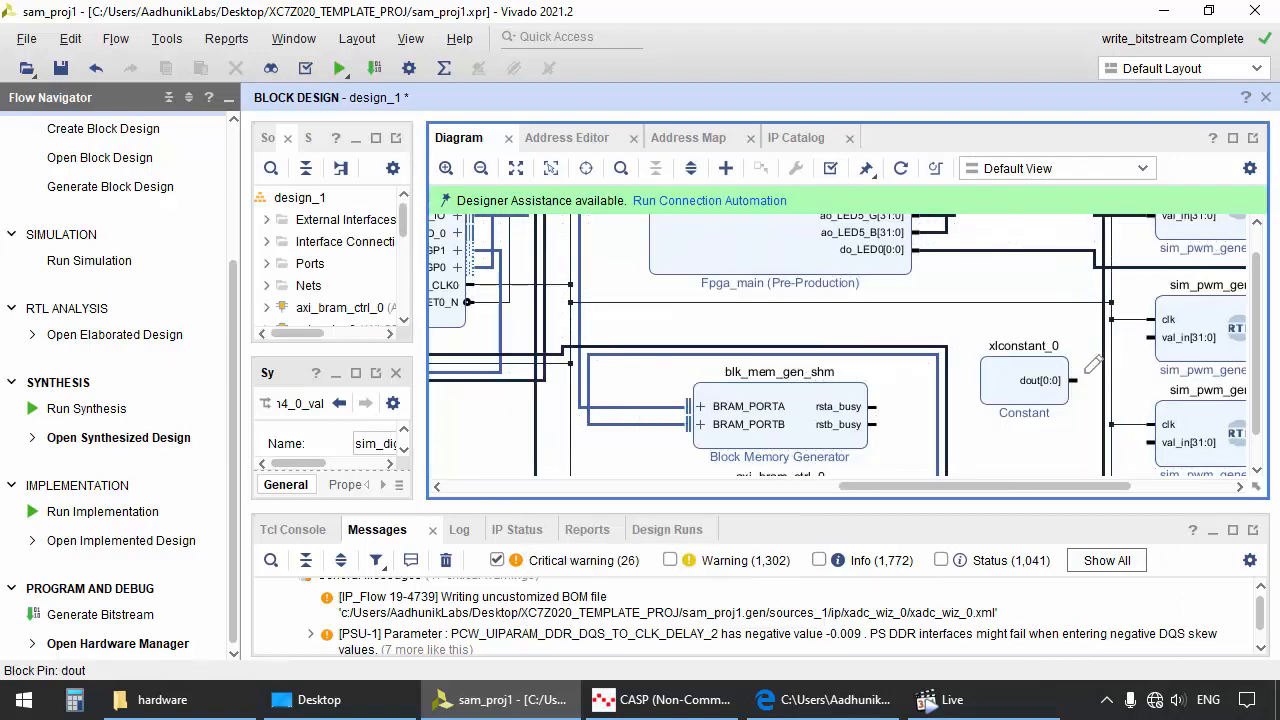
drag(1087, 373, 1079, 380)
drag(1151, 442, 1077, 380)
Customize the Constant block with a Const Width of 32 and a Const Val of 0
click(1001, 370)
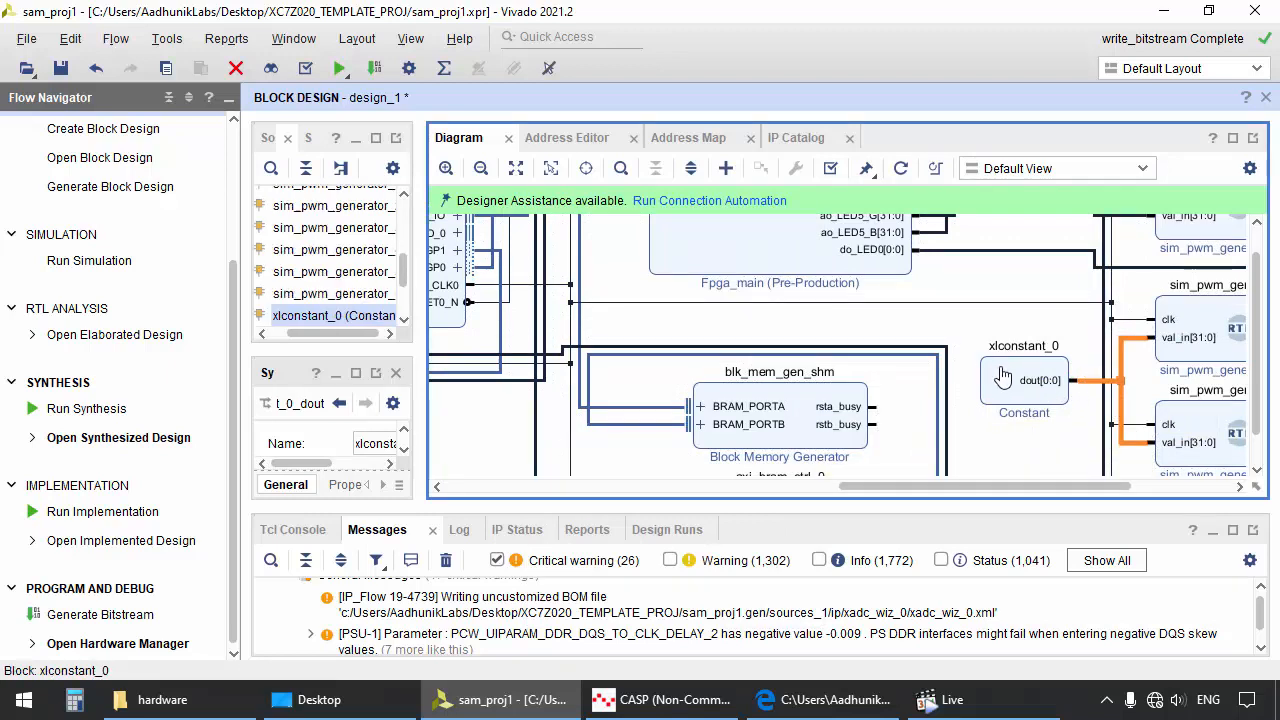
double_click(1003, 376)
double_click(671, 312)
text(32)
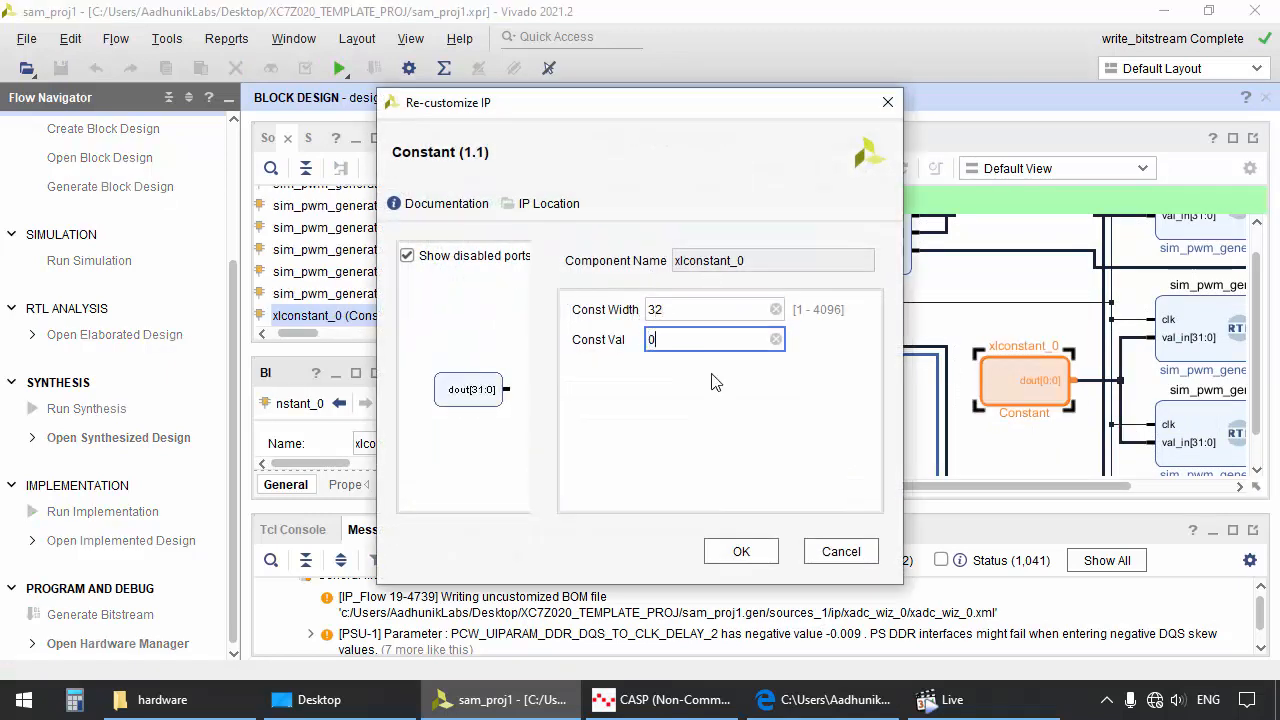
click(740, 552)
scroll(980, 403, down, 5)
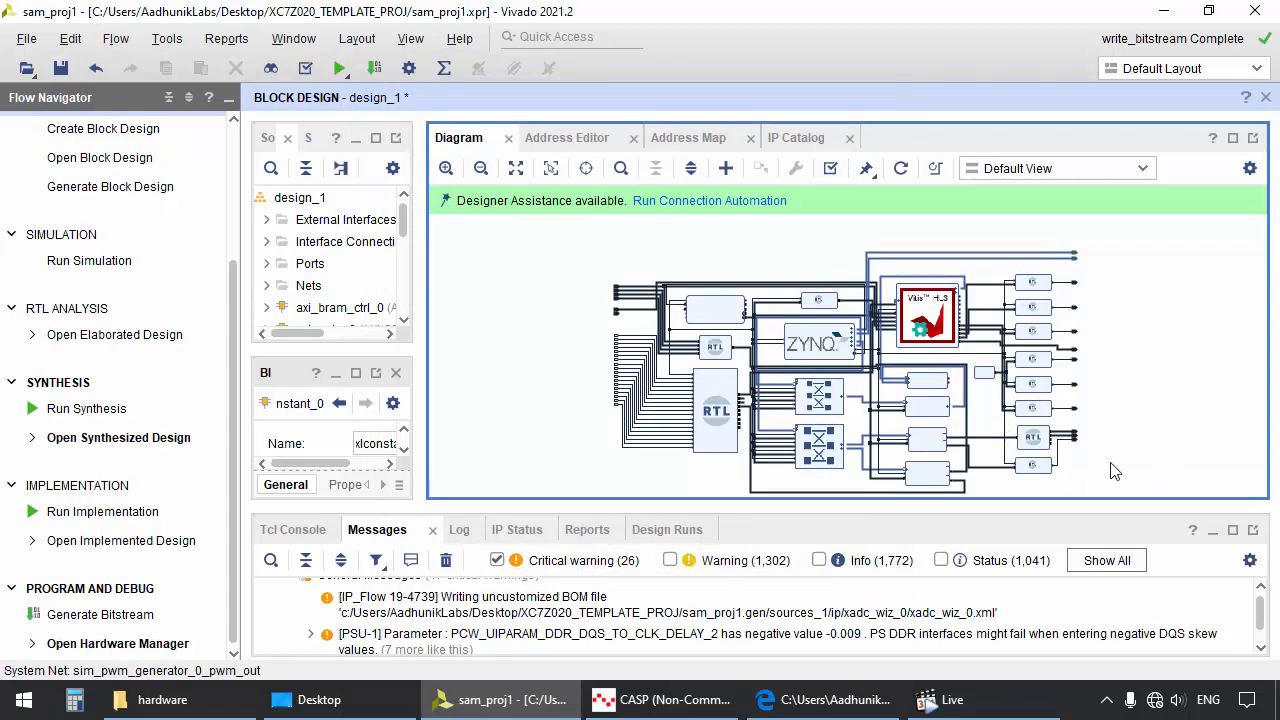
Generate the bitstream, launching synthesis and implementation first, and dismiss the completion dialog without opening the implemented design
click(140, 614)
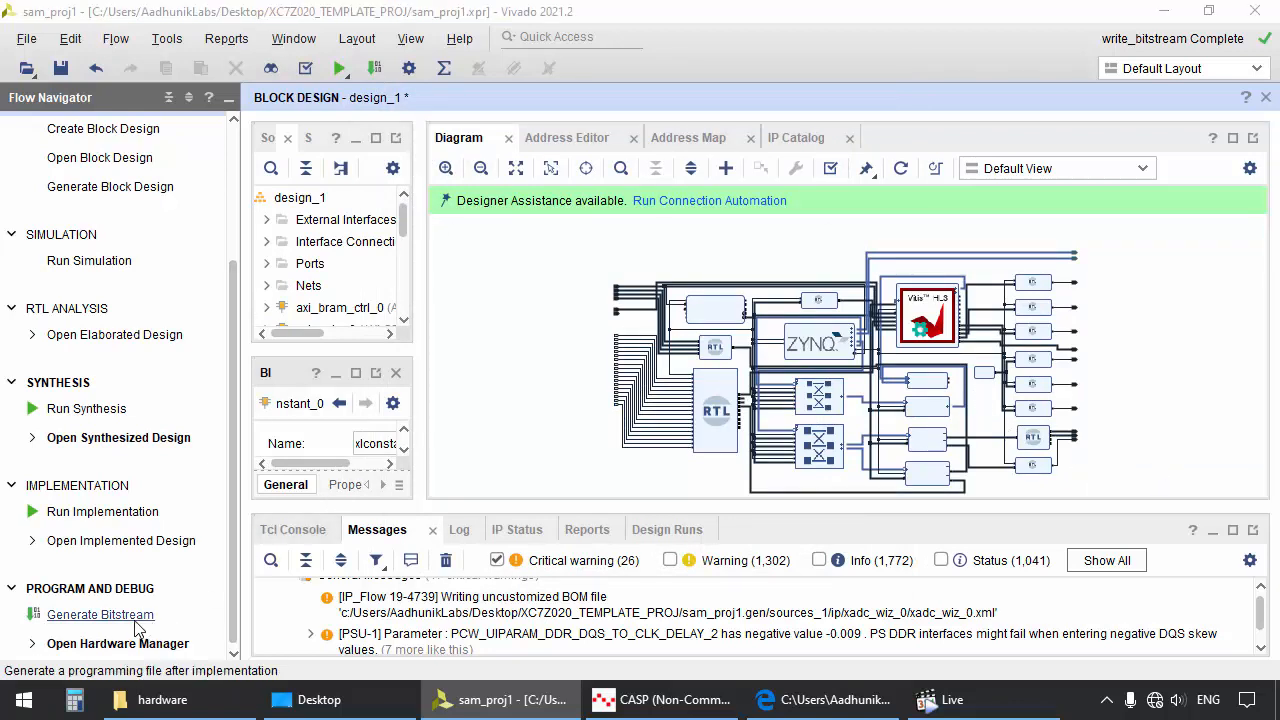
click(591, 417)
click(652, 395)
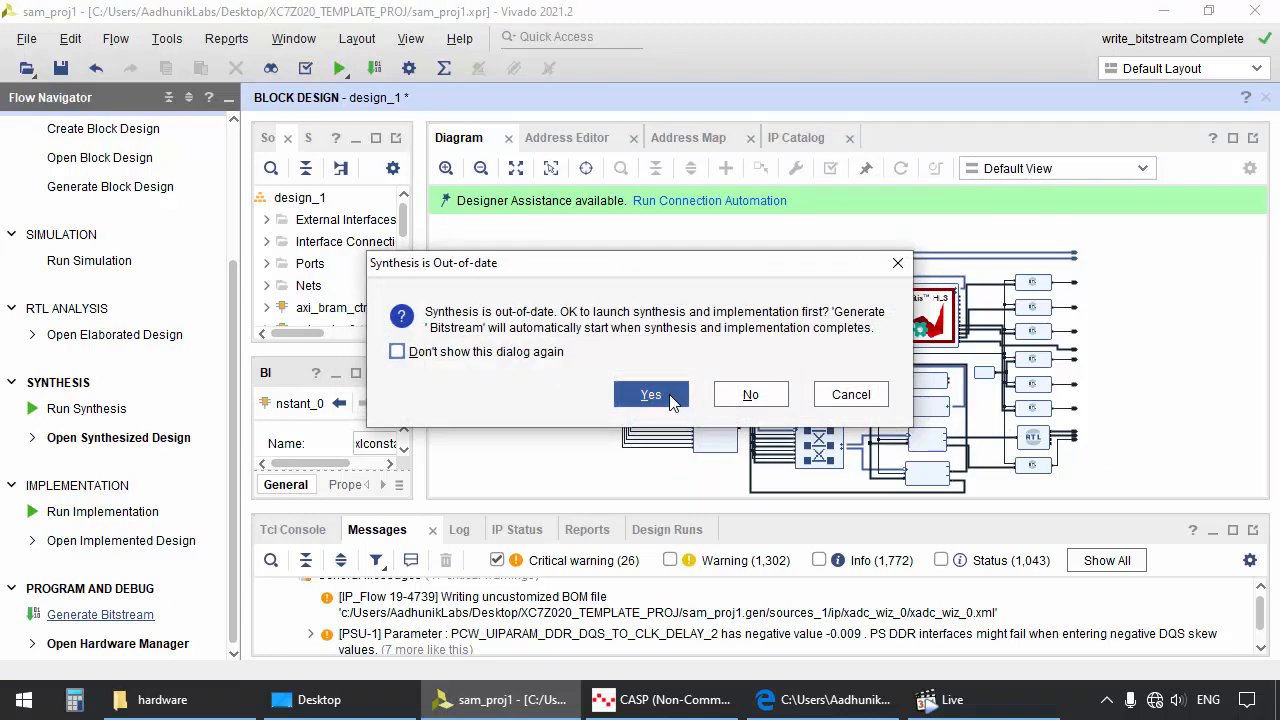
click(705, 472)
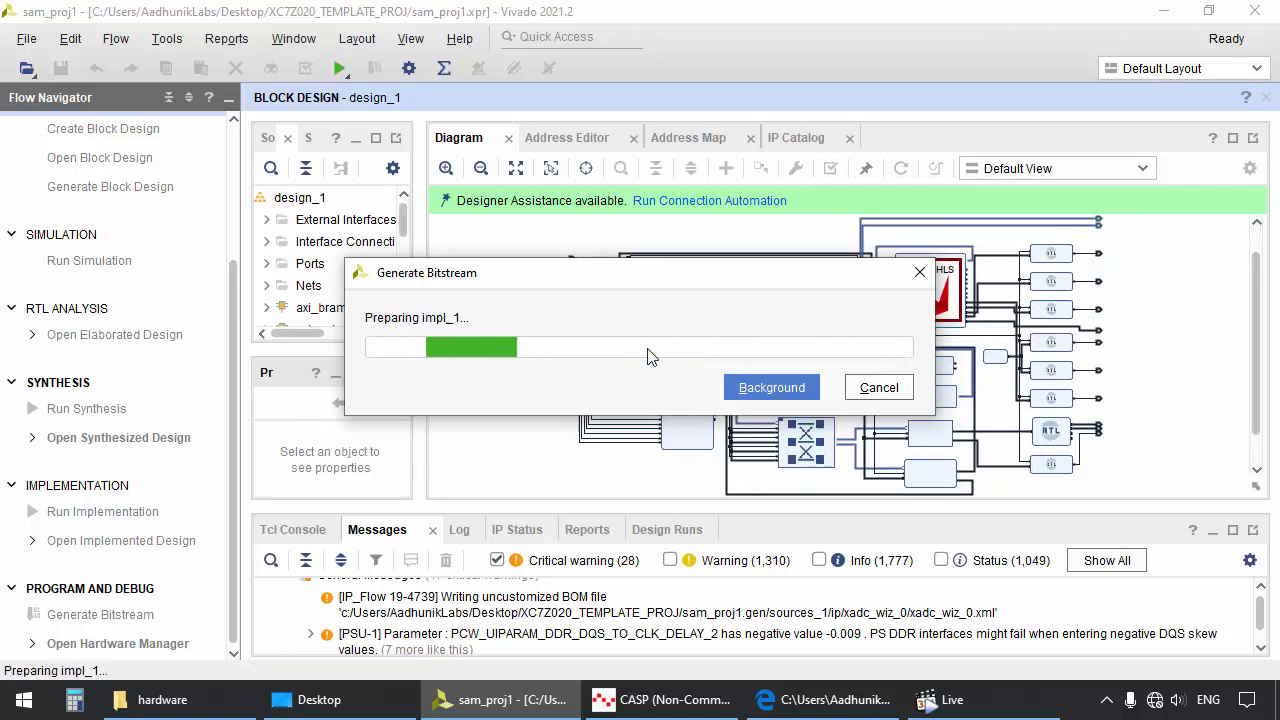
key(Return)
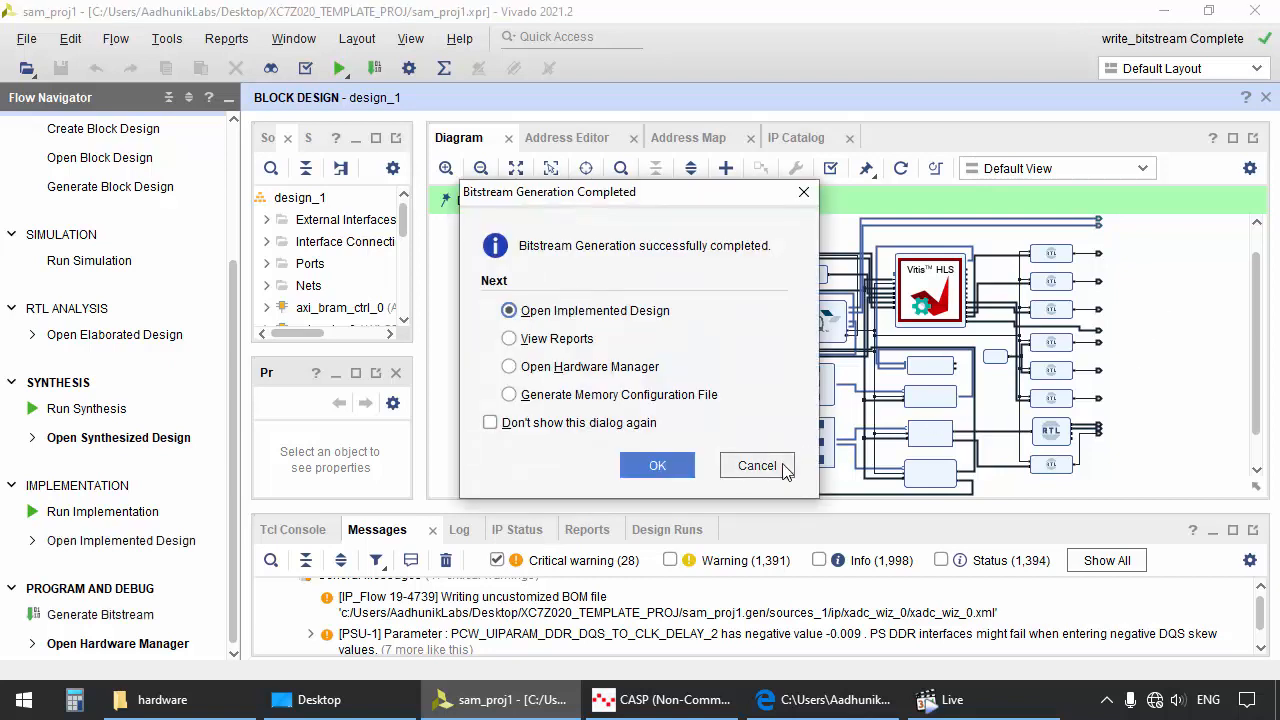
click(757, 465)
Open the sam_proj1.runs folder inside XC7Z020_TEMPLATE_PROJ in File Explorer
click(319, 699)
double_click(650, 268)
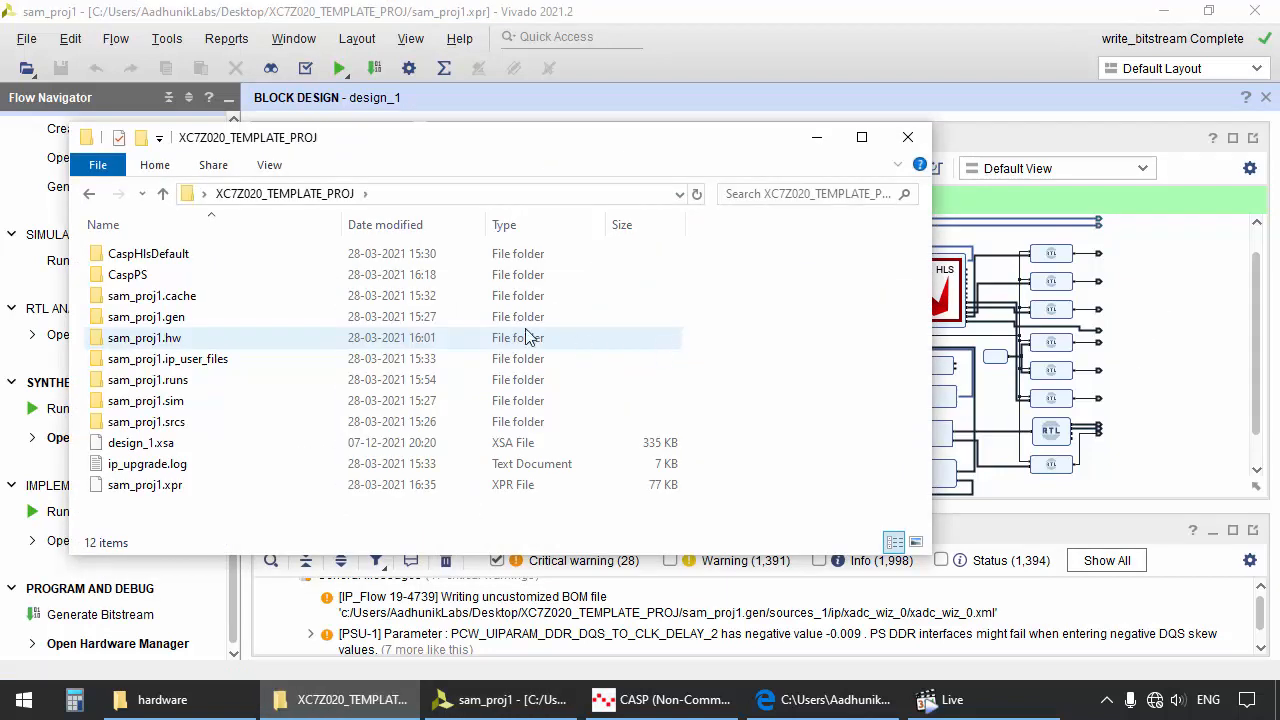
double_click(191, 381)
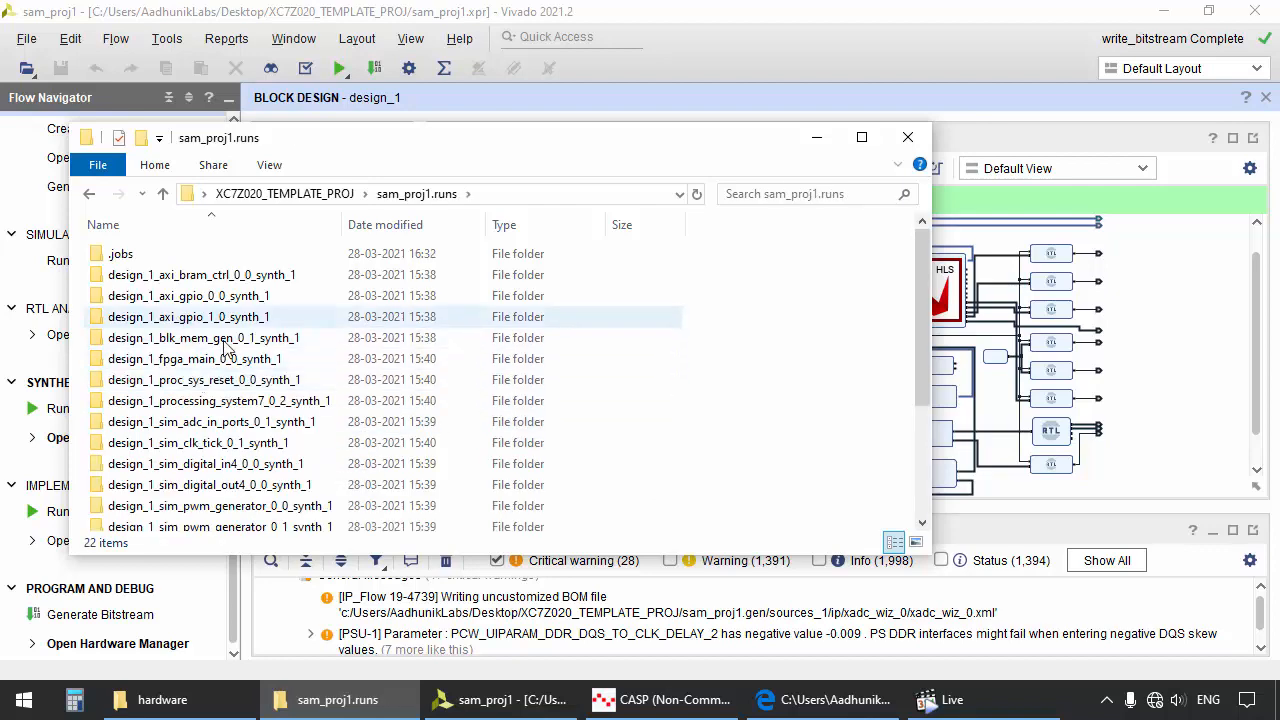
Locate design_1.bit in the impl_1 folder, then return to the Desktop folder and minimize File Explorer
scroll(228, 347, down, 3)
double_click(185, 495)
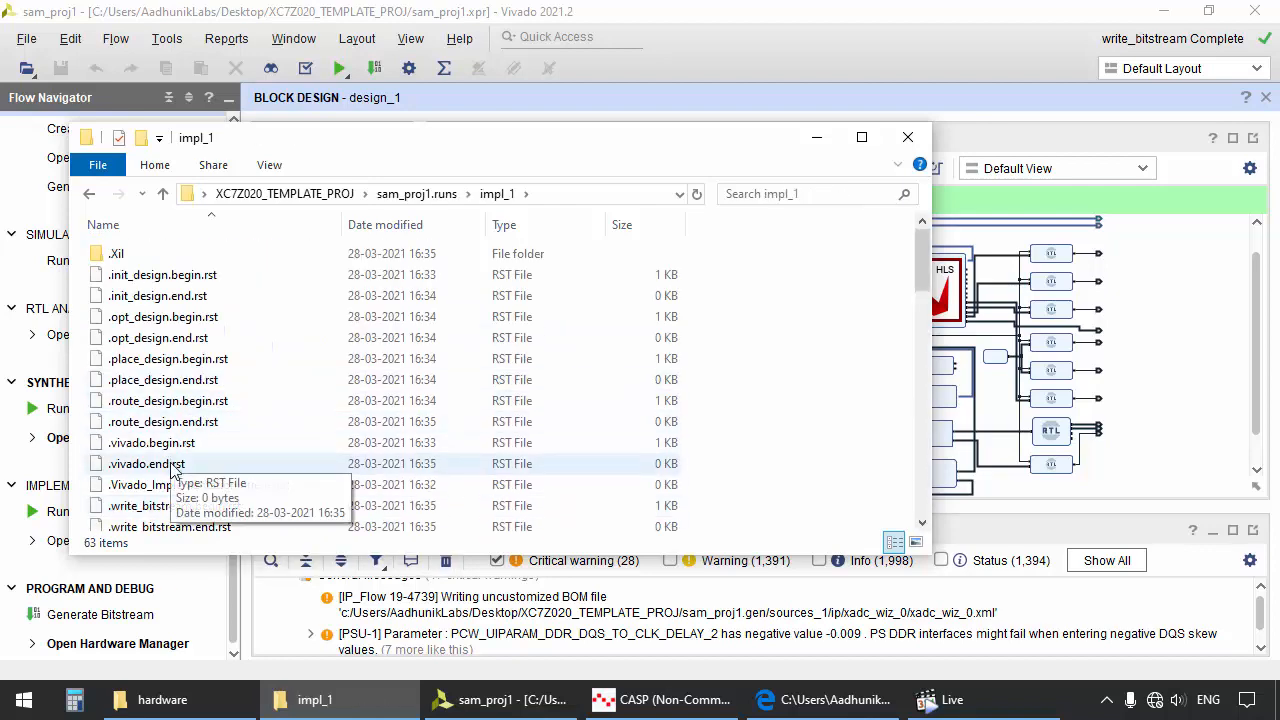
scroll(178, 462, down, 2)
click(190, 442)
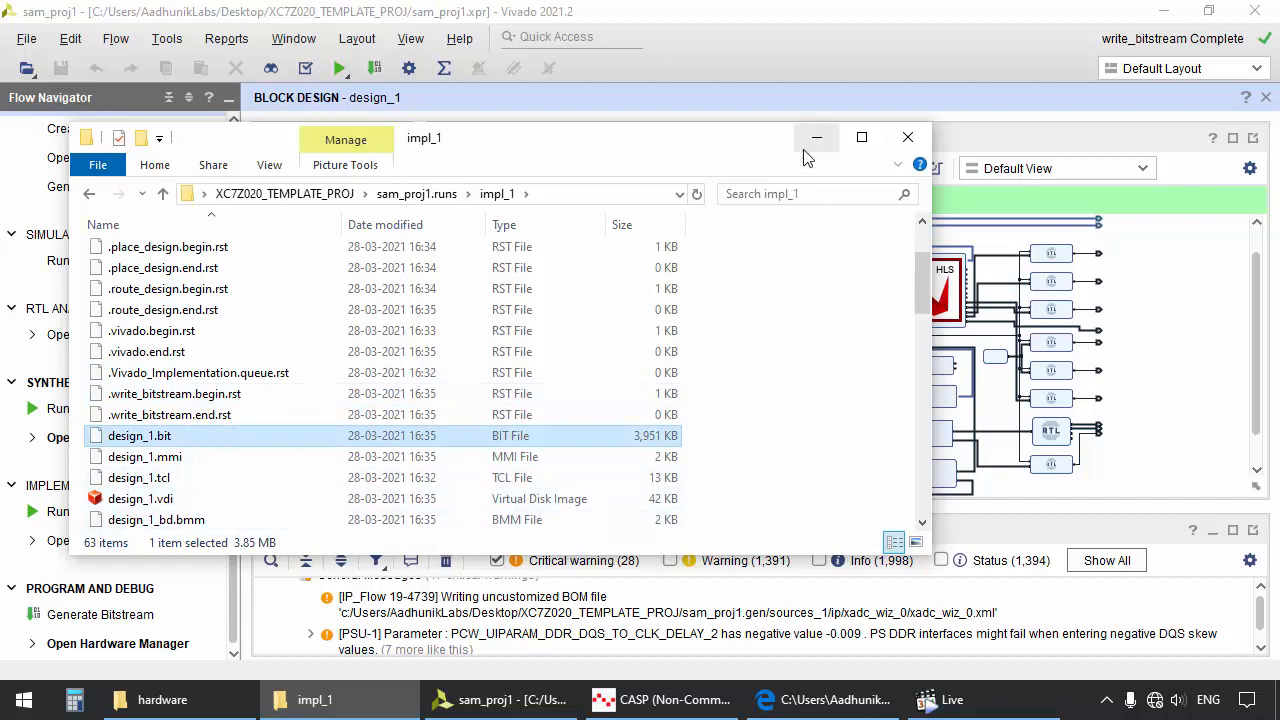
click(163, 194)
click(163, 194)
click(163, 194)
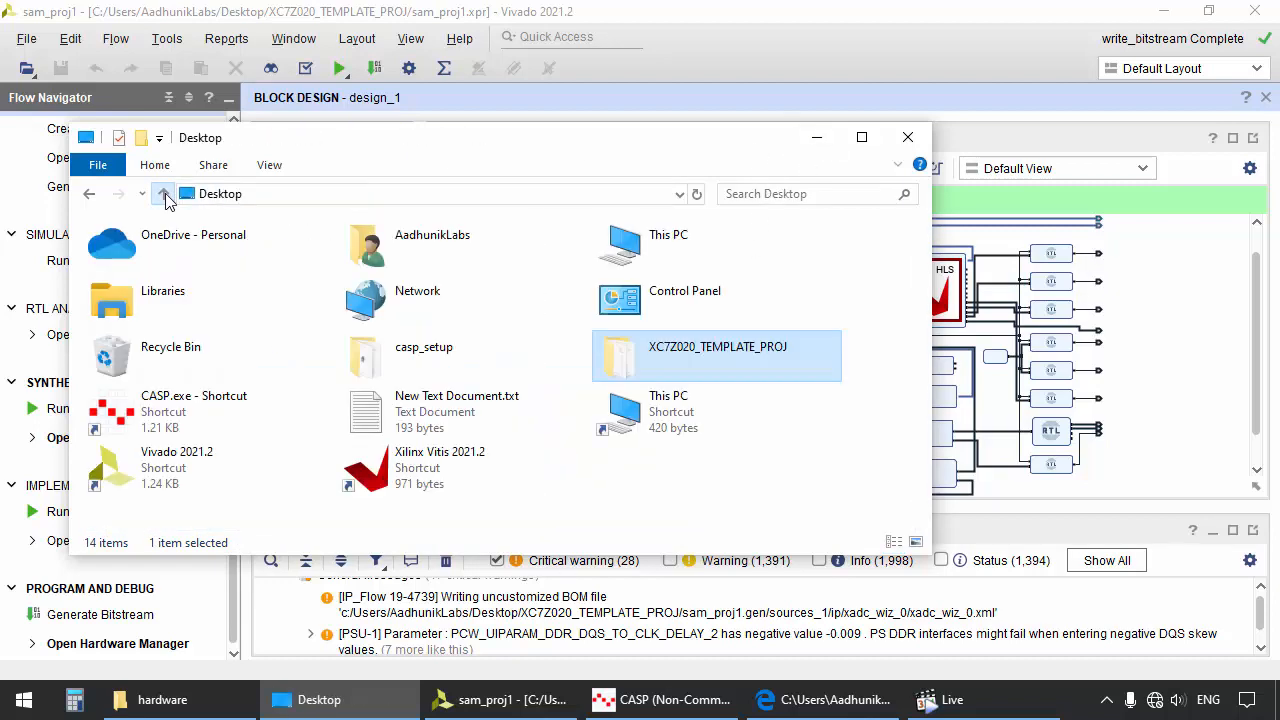
click(816, 137)
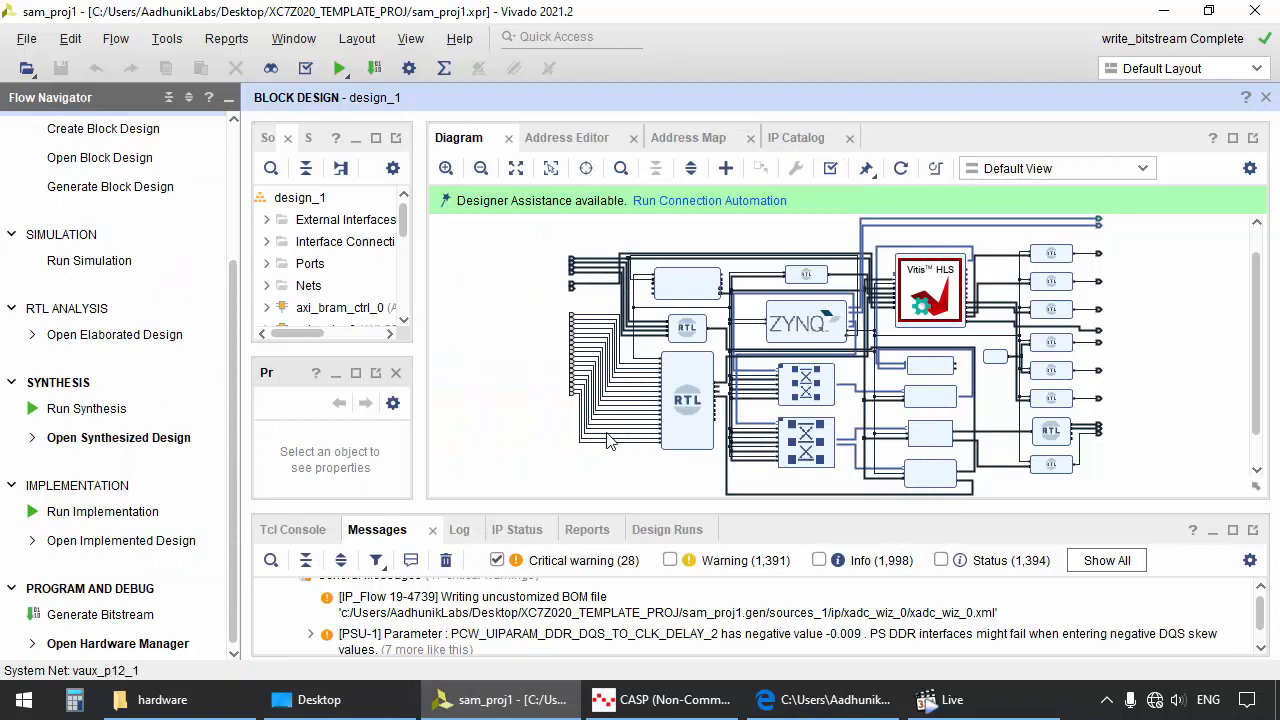
Switch to CASP, set the CaspPS project as active and open its wsp0.wsp workspace
click(645, 699)
click(84, 256)
right_click(84, 256)
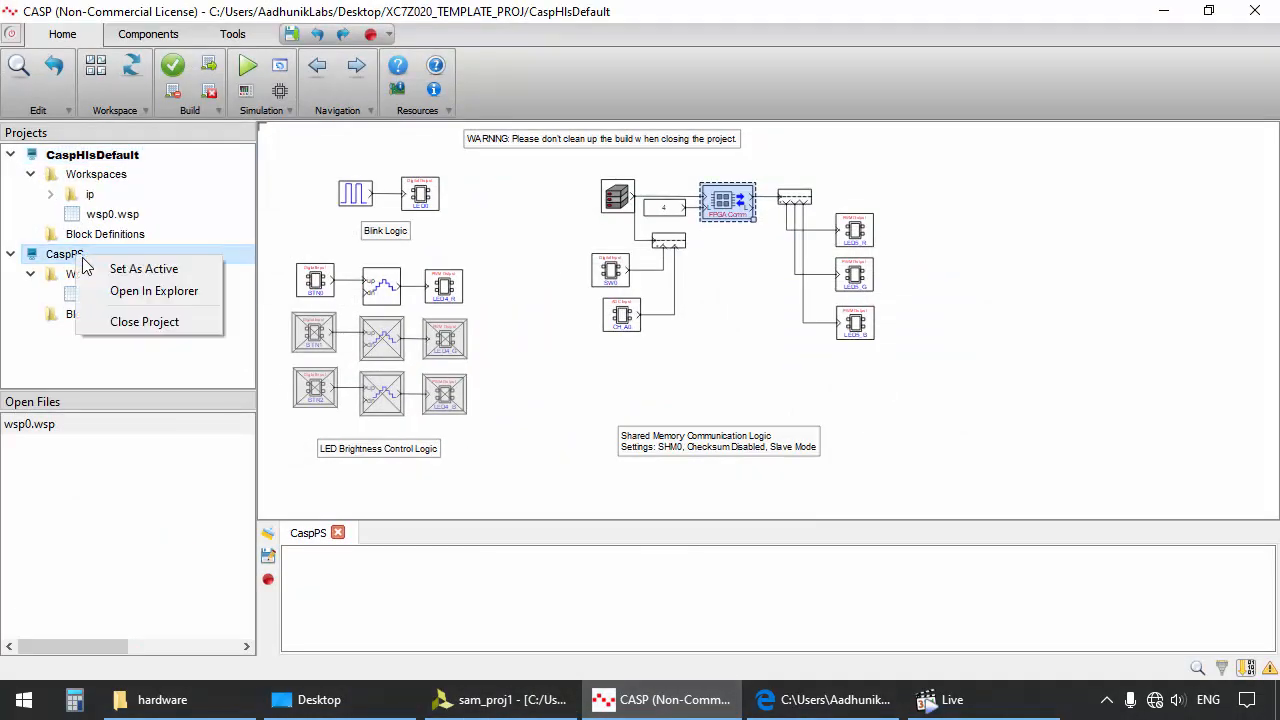
click(112, 266)
double_click(120, 295)
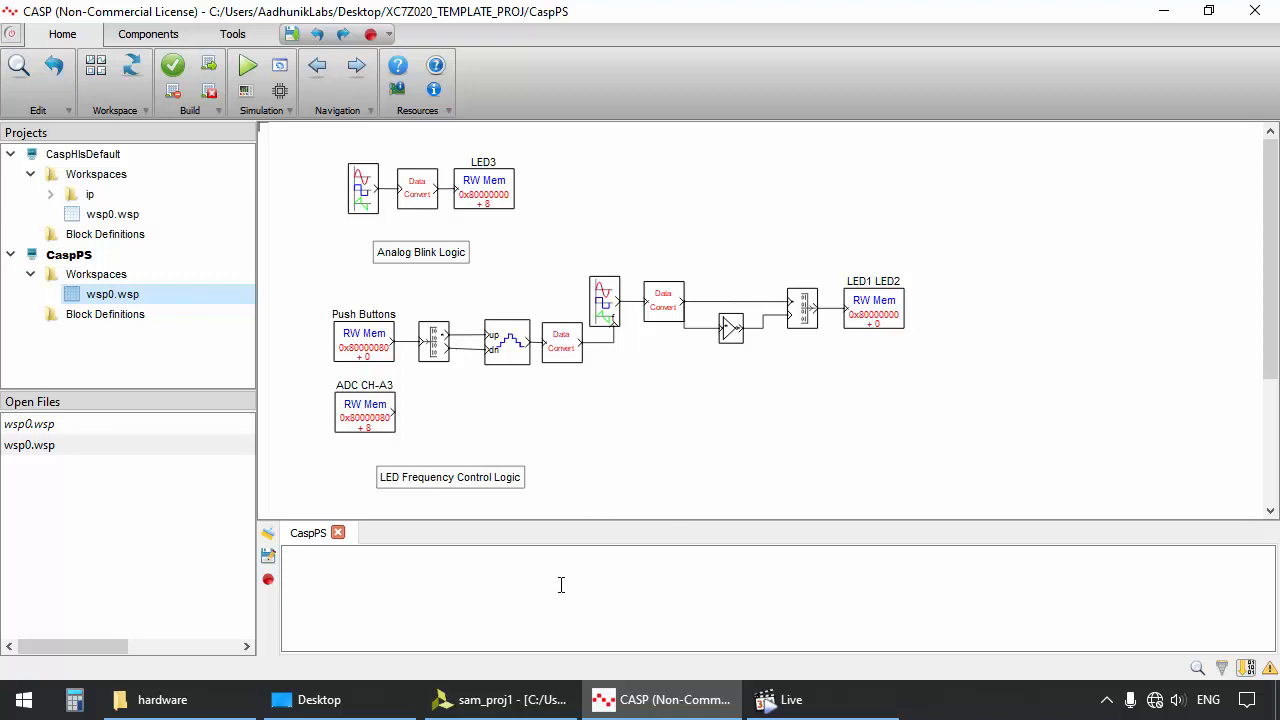
Review the Basic and Shared Memory parameters of the SHM FIFO block in the CaspPS workspace, and close them without changes
click(508, 703)
click(508, 703)
scroll(324, 186, down, 3)
scroll(326, 434, down, 1)
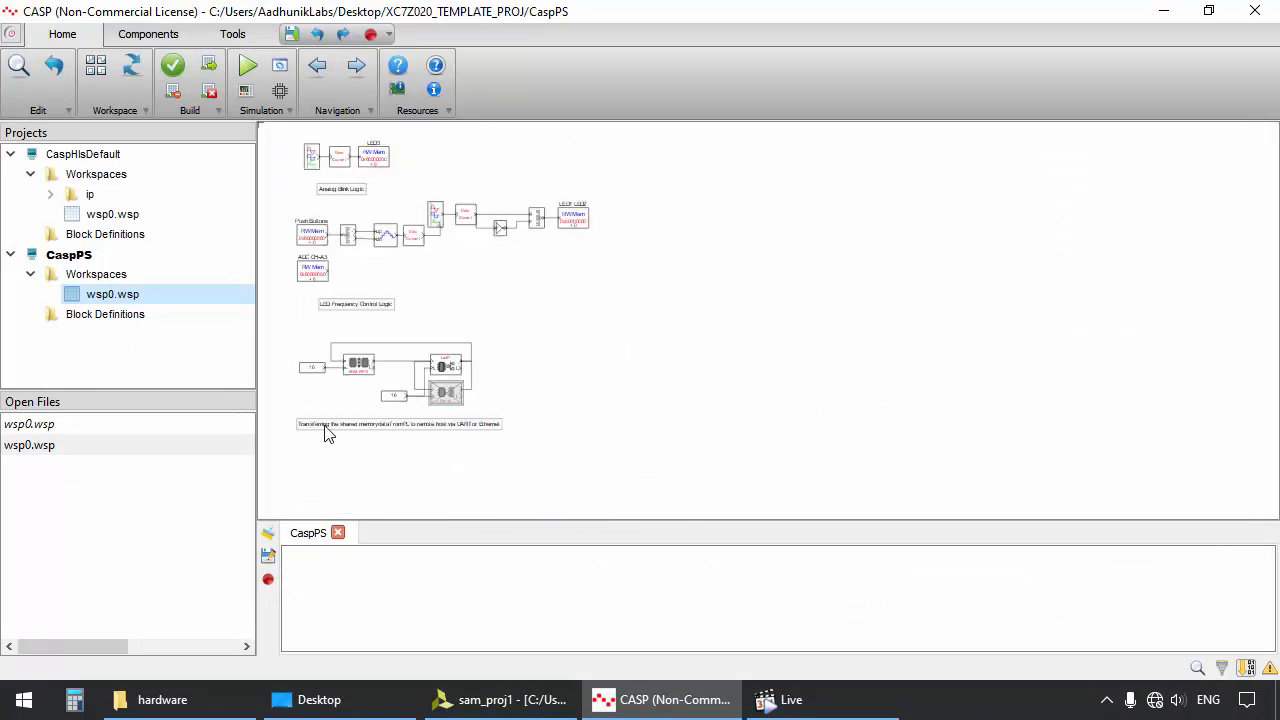
scroll(340, 446, up, 2)
scroll(458, 493, up, 3)
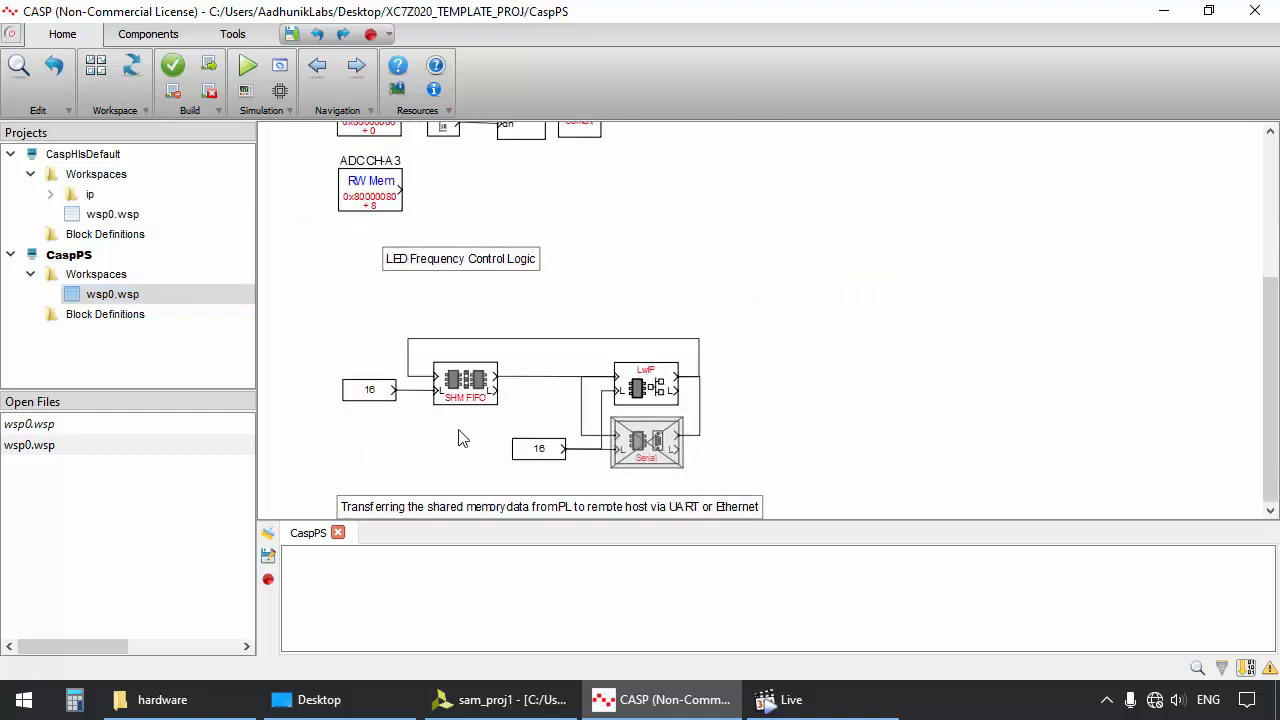
click(508, 422)
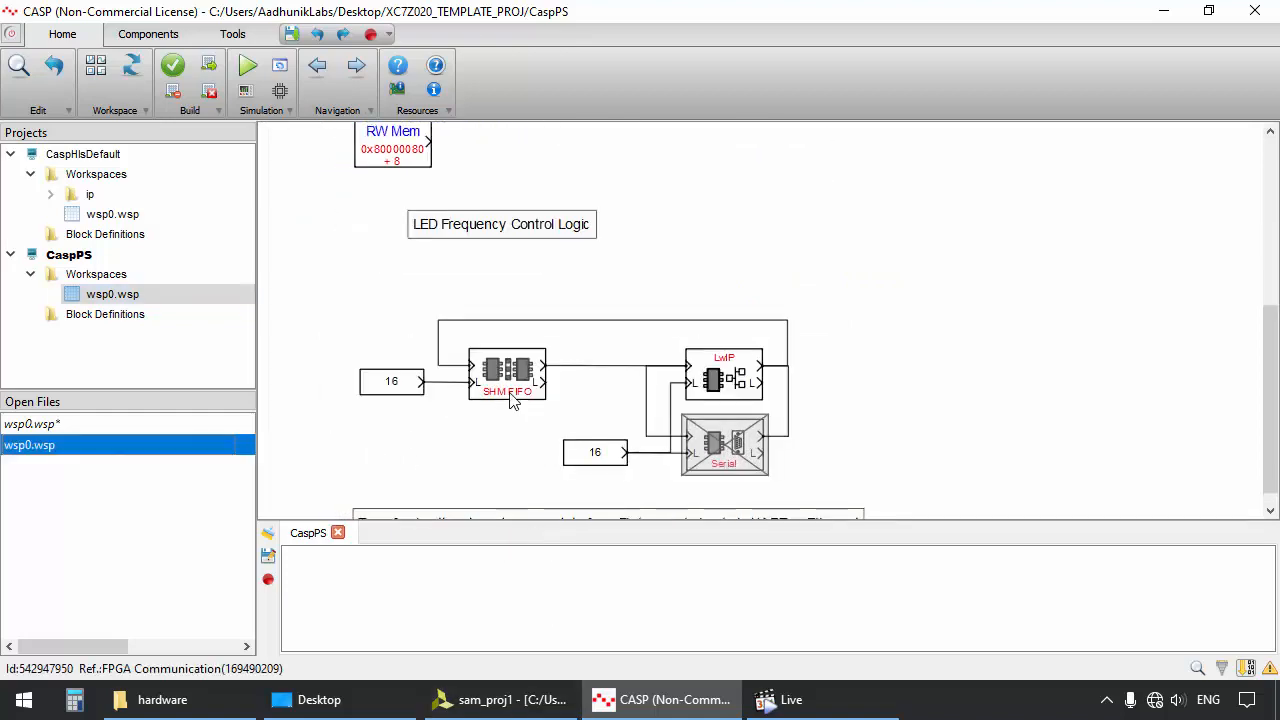
click(510, 395)
double_click(510, 398)
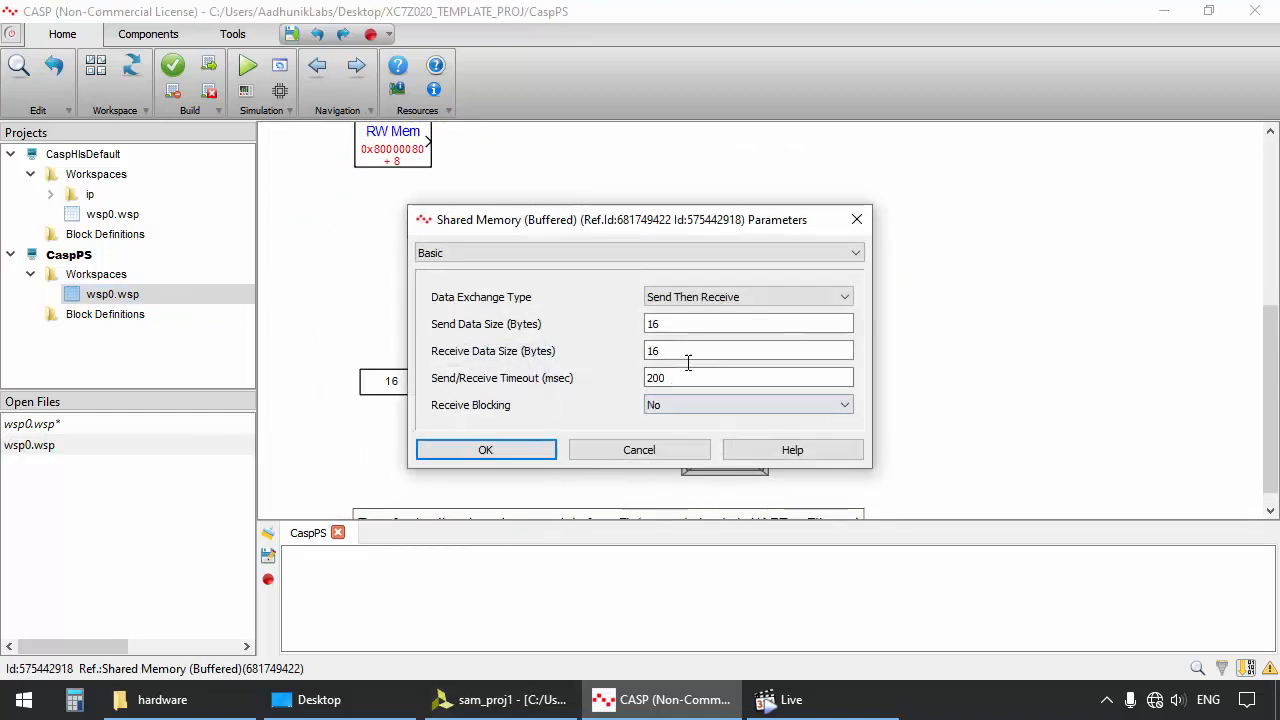
scroll(630, 254, down, 1)
double_click(681, 296)
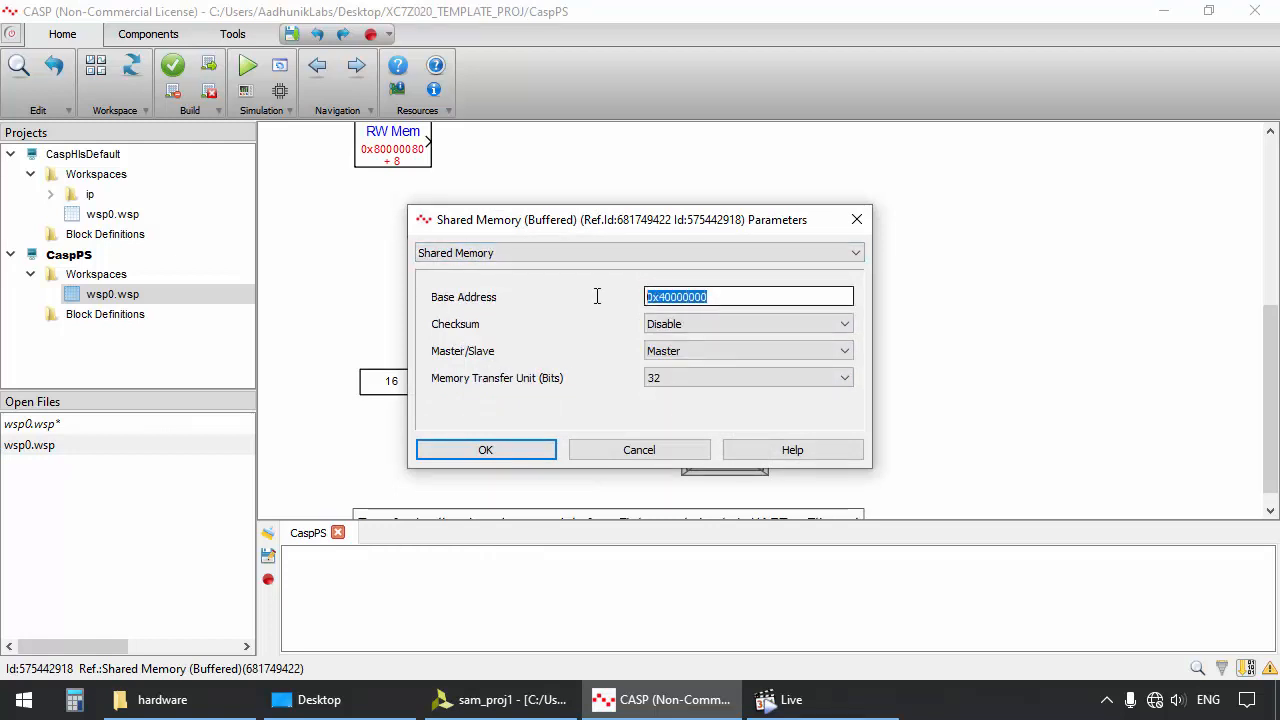
click(723, 297)
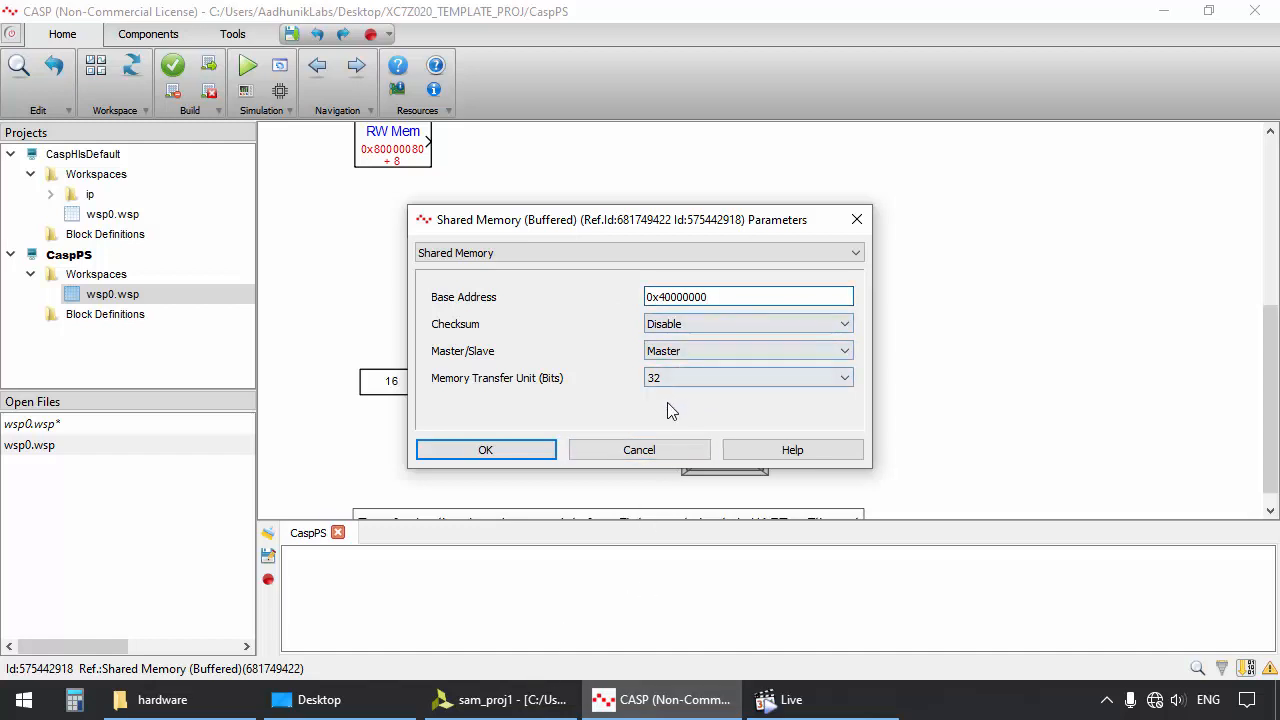
click(642, 452)
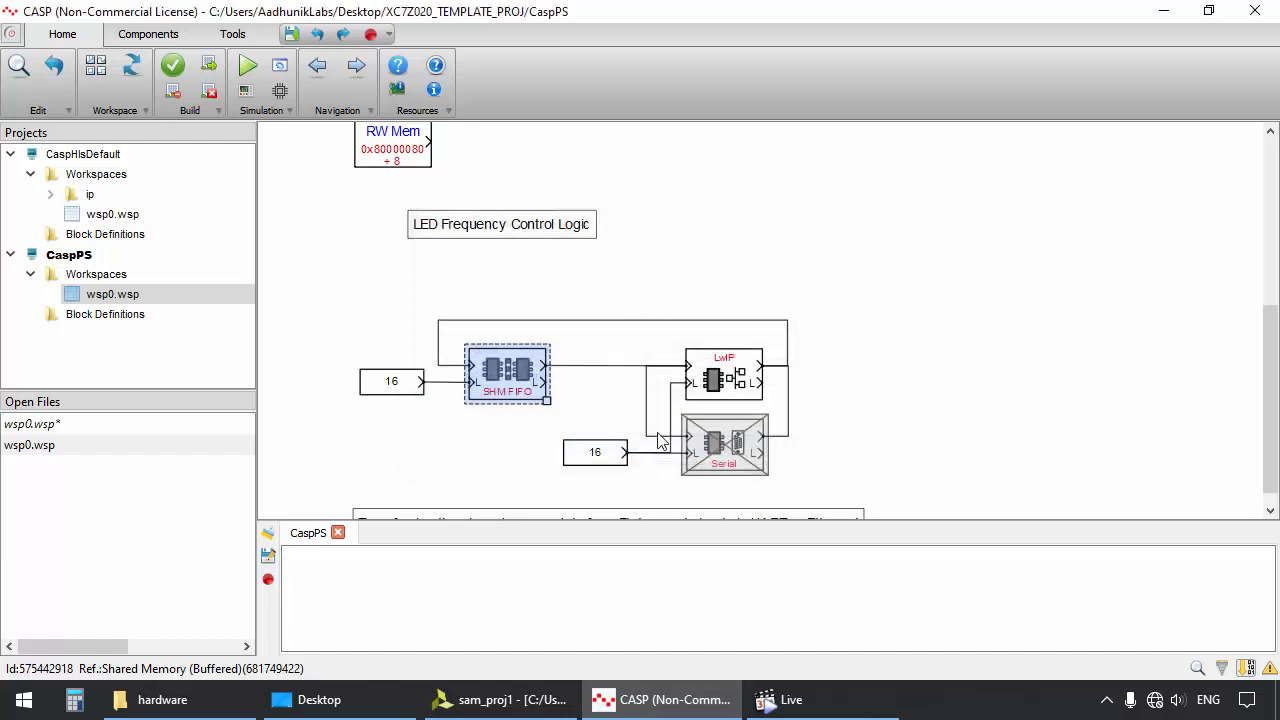
Check the Communication parameters of the FPGA Comm block in the CaspHlsDefault workspace without changing them
click(83, 428)
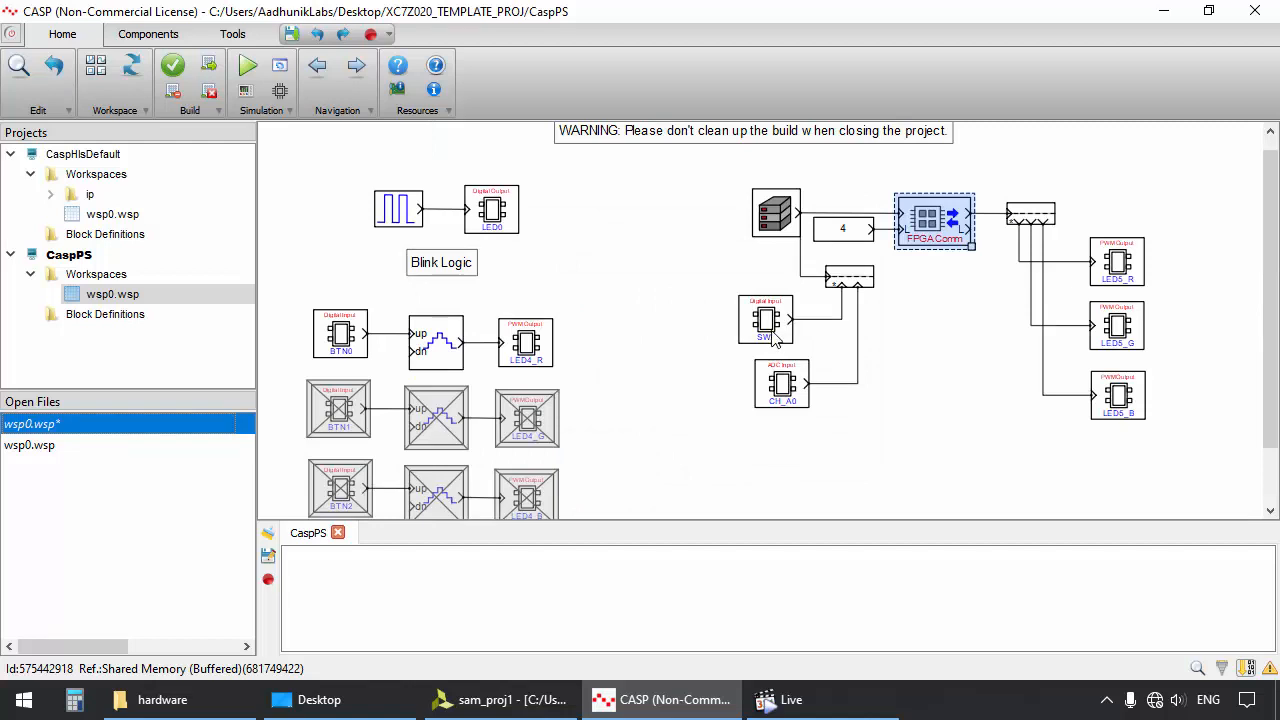
double_click(927, 238)
scroll(679, 260, down, 1)
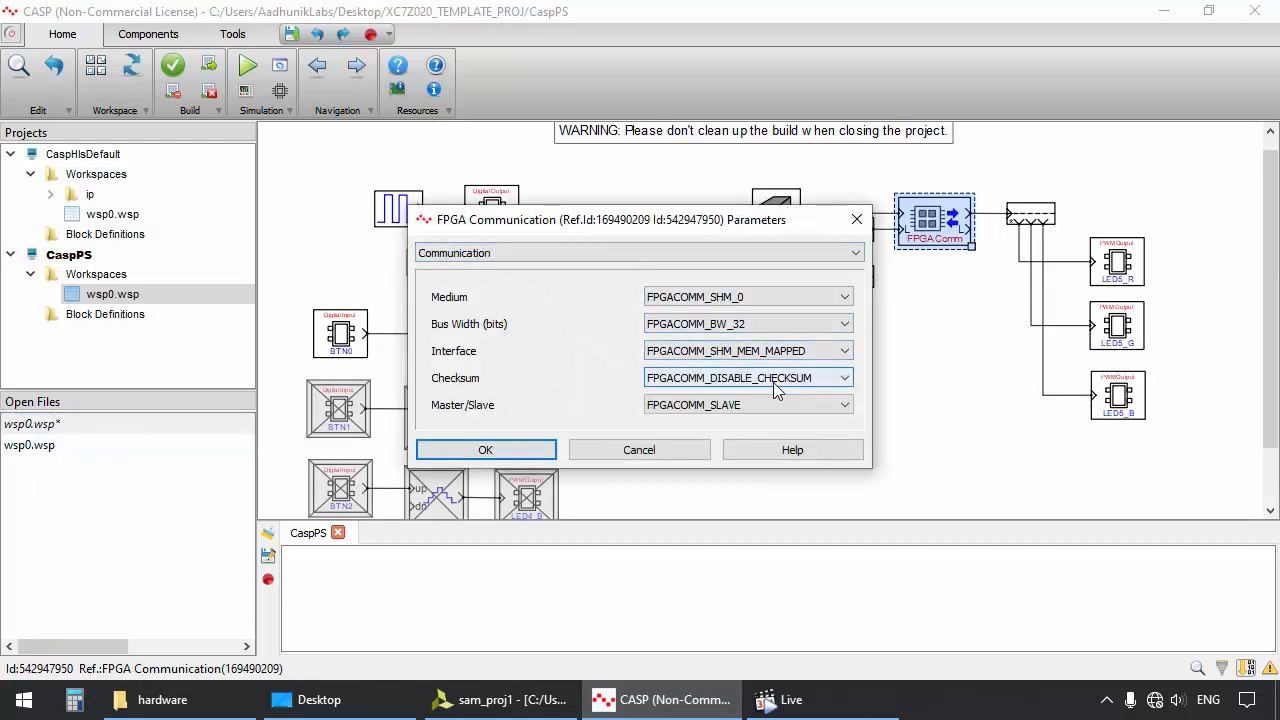
click(639, 450)
Return to the CaspPS workspace and compare the SHM FIFO block's checksum, master/slave and send data size settings without changing them
click(194, 442)
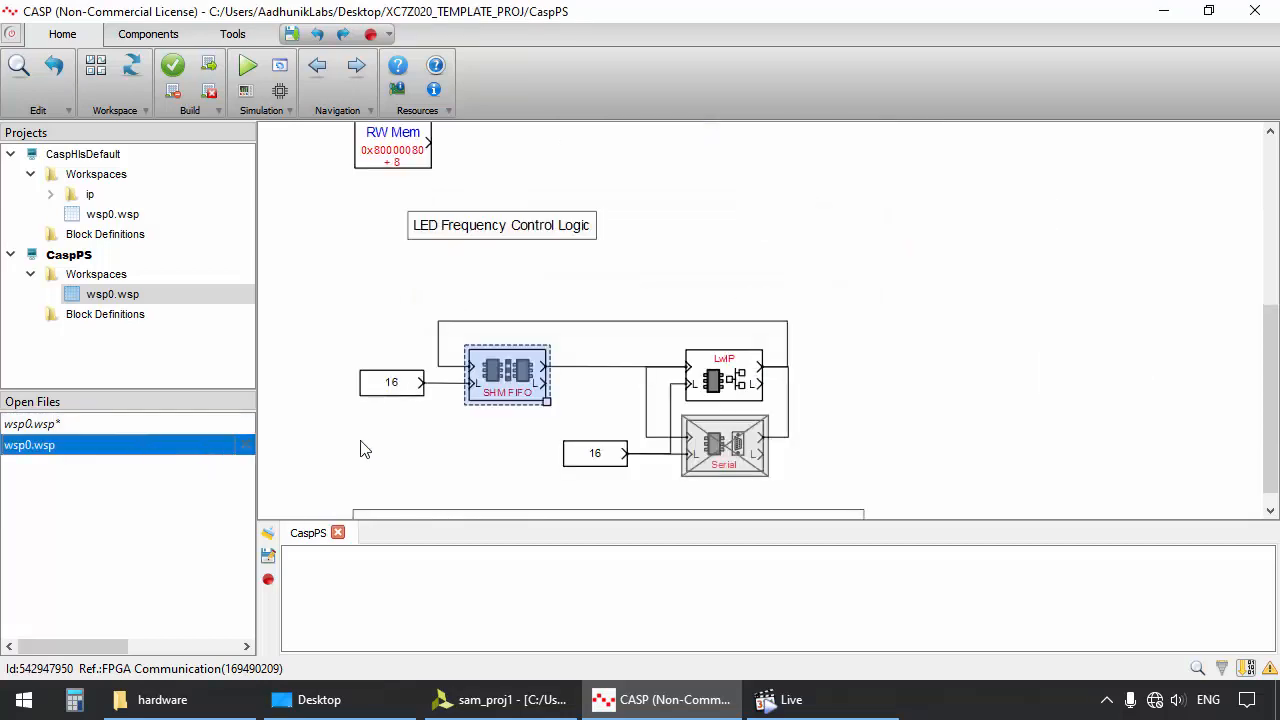
double_click(538, 398)
scroll(679, 253, down, 2)
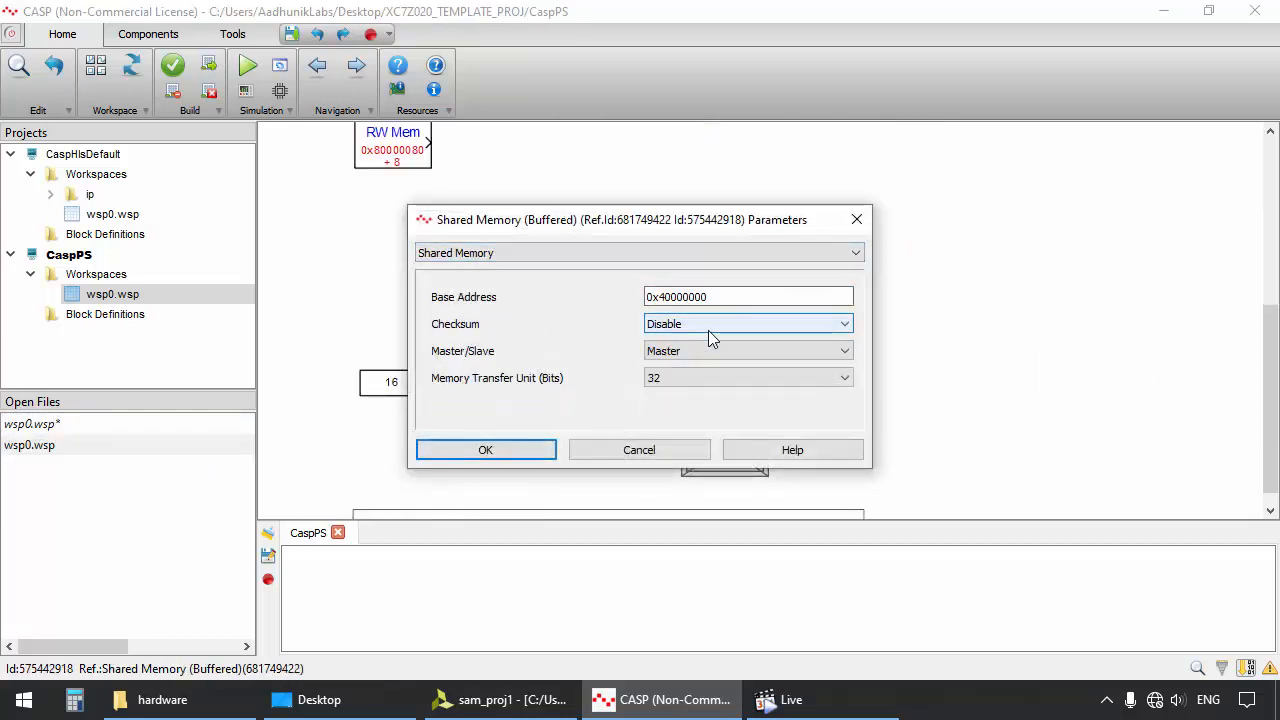
scroll(679, 253, up, 2)
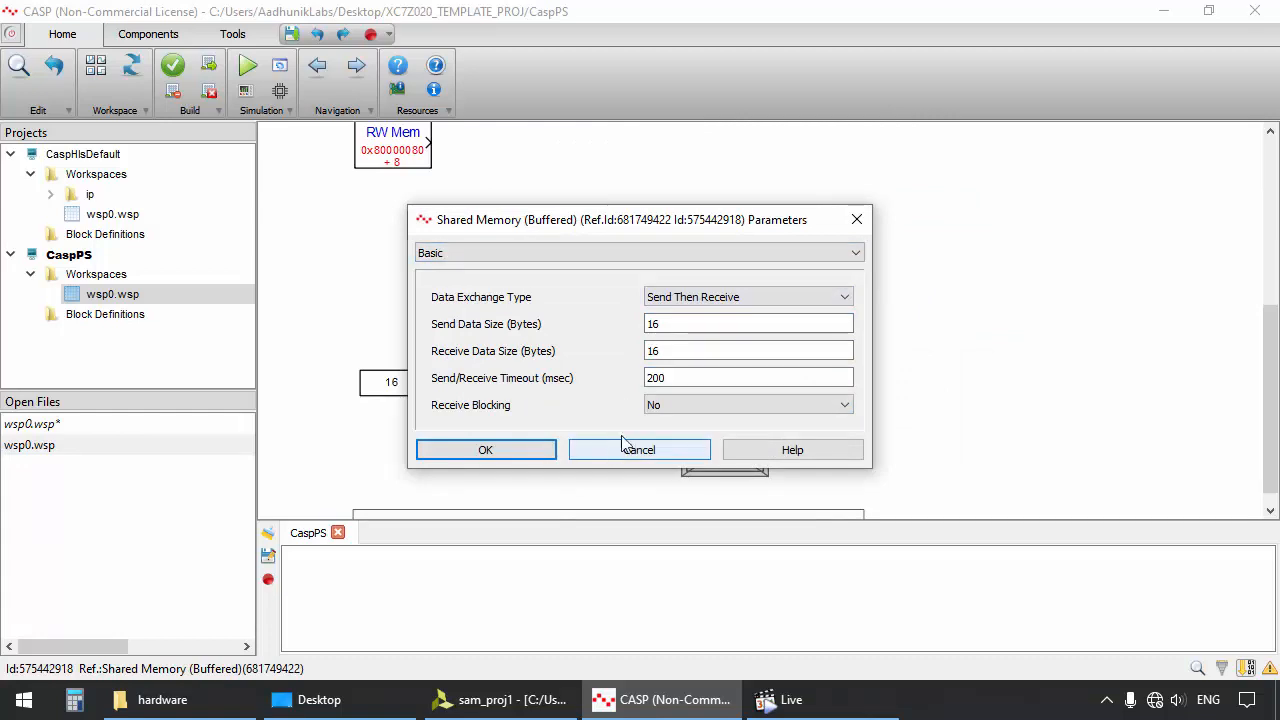
click(647, 322)
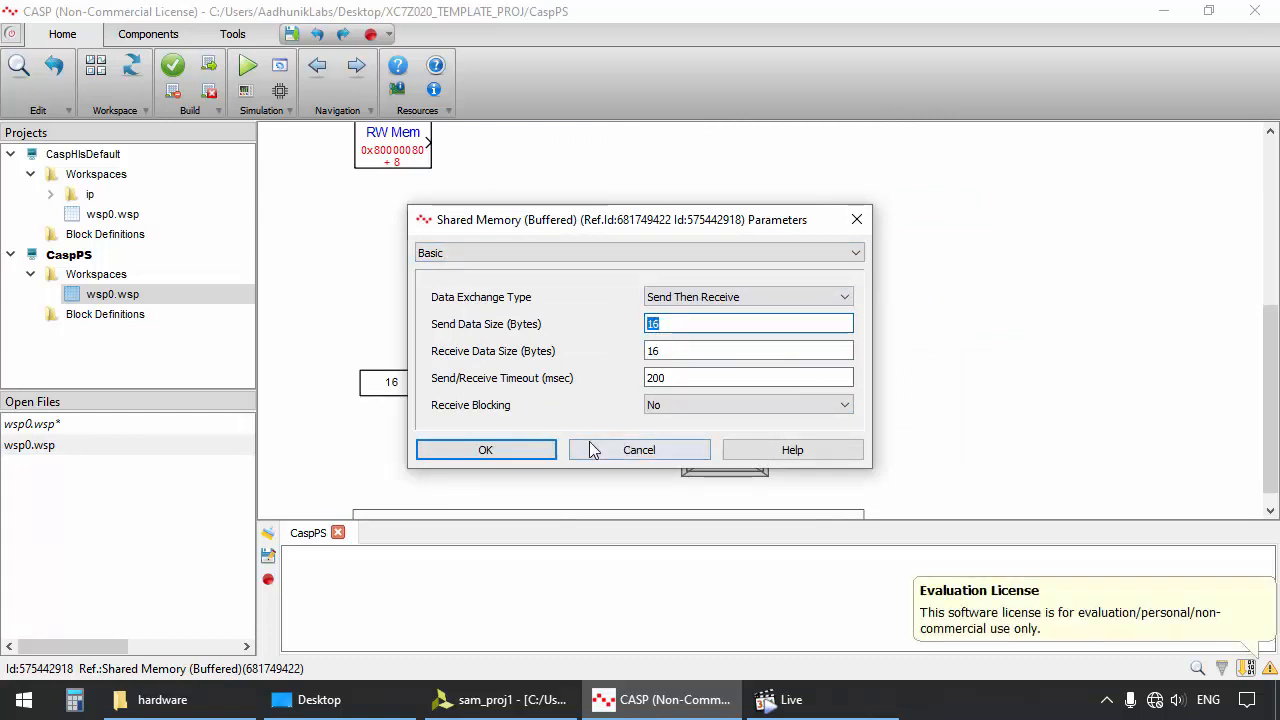
click(591, 450)
Check the FPGA Comm block's Basic data exchange type and data sizes in the CaspHlsDefault workspace, and cancel the dialog
click(133, 428)
double_click(922, 237)
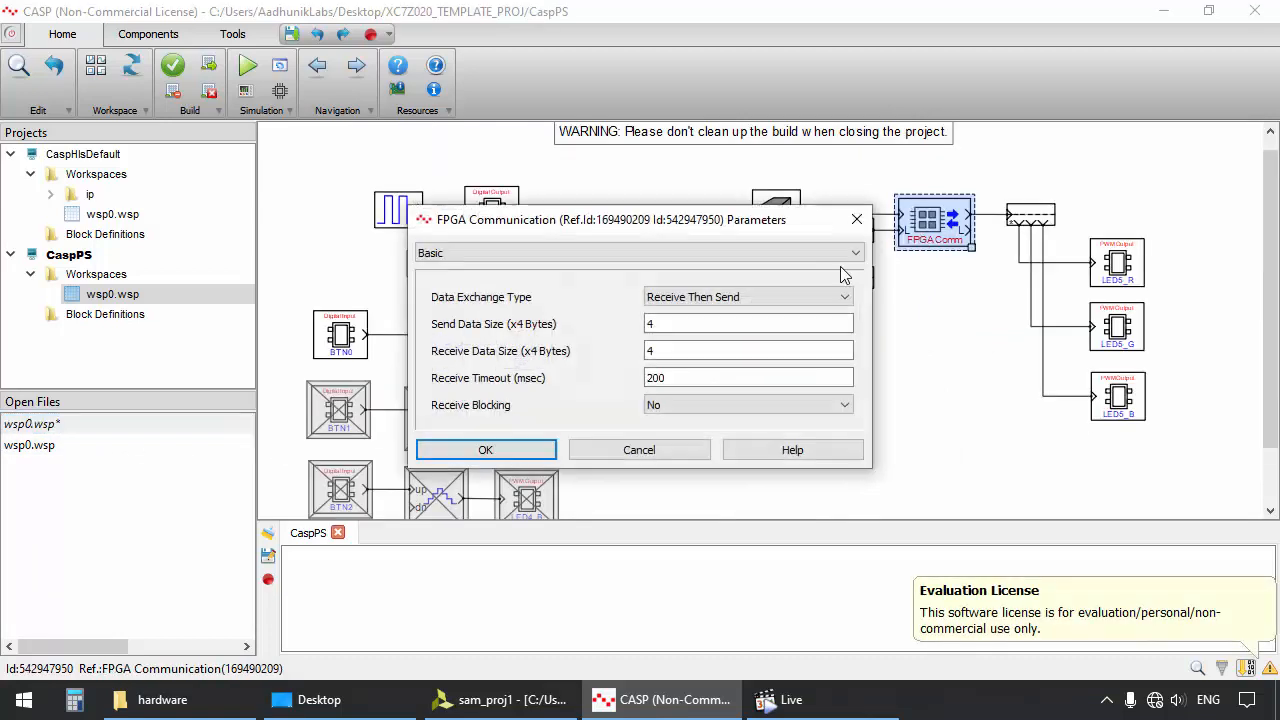
click(700, 297)
click(686, 302)
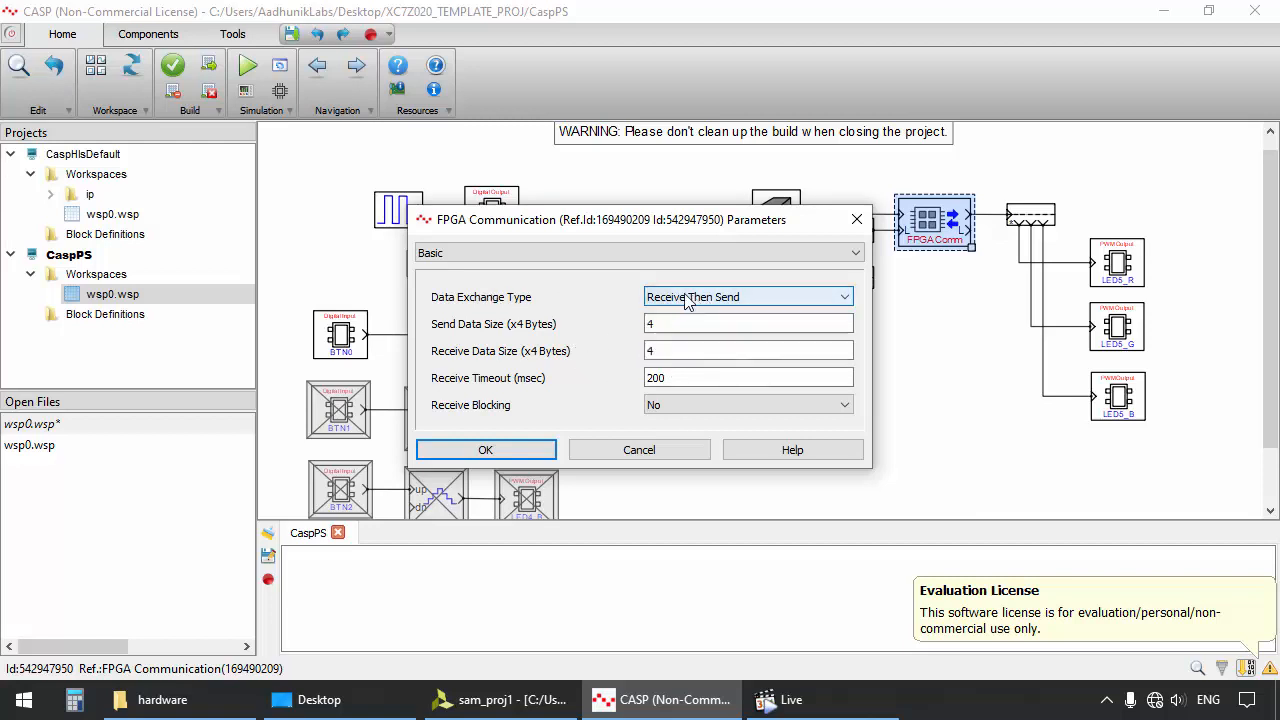
click(614, 455)
Recheck the SHM FIFO block's data exchange type and shared memory base address in the CaspPS workspace, and cancel the dialog
click(70, 445)
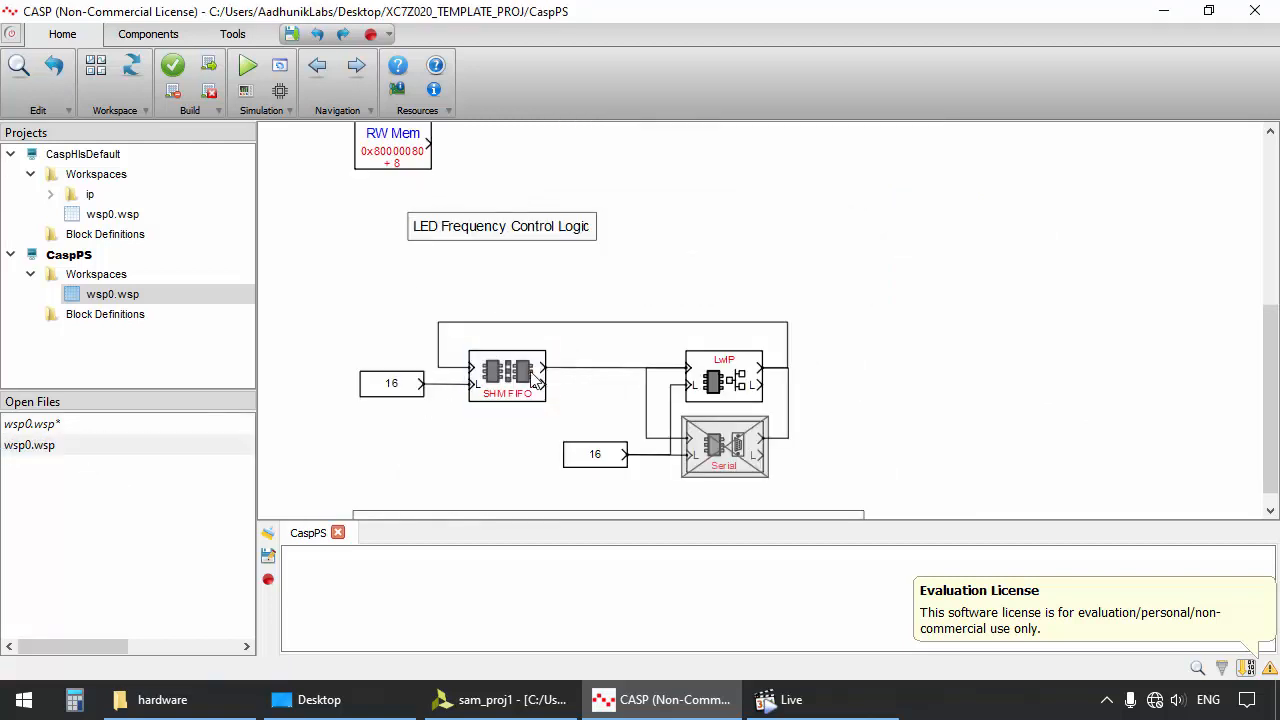
double_click(537, 384)
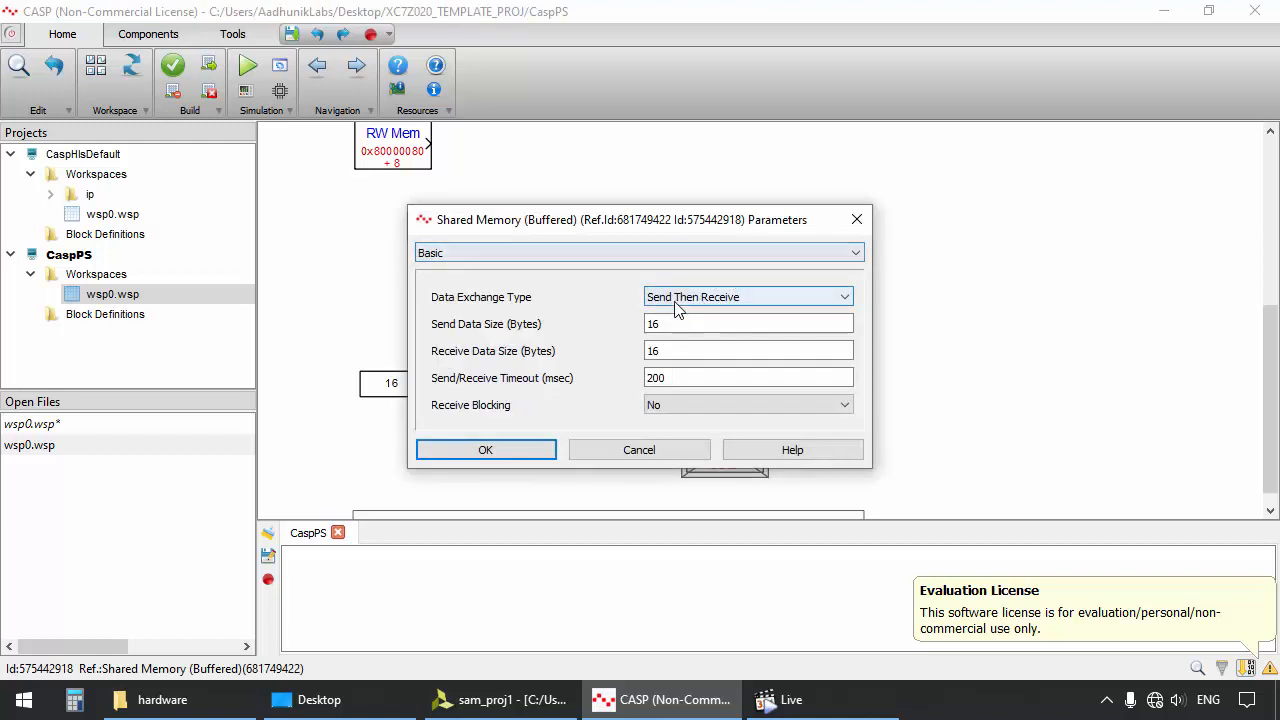
click(672, 253)
click(636, 283)
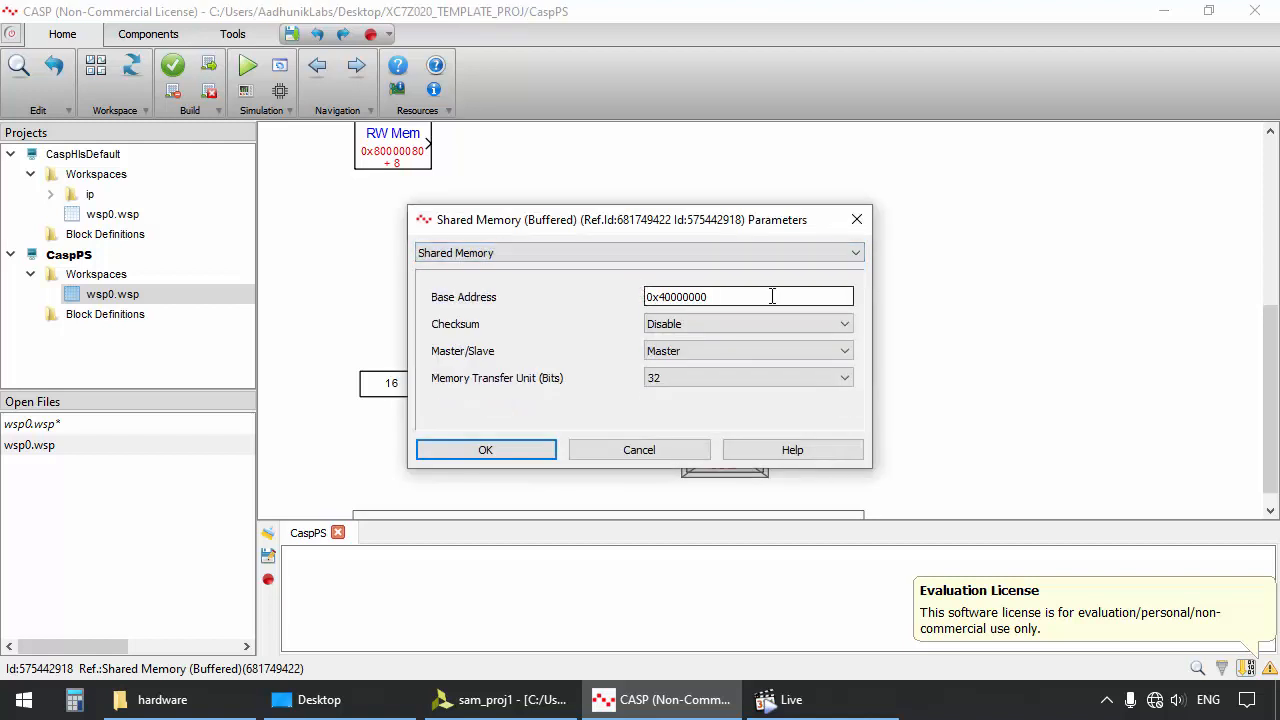
click(639, 450)
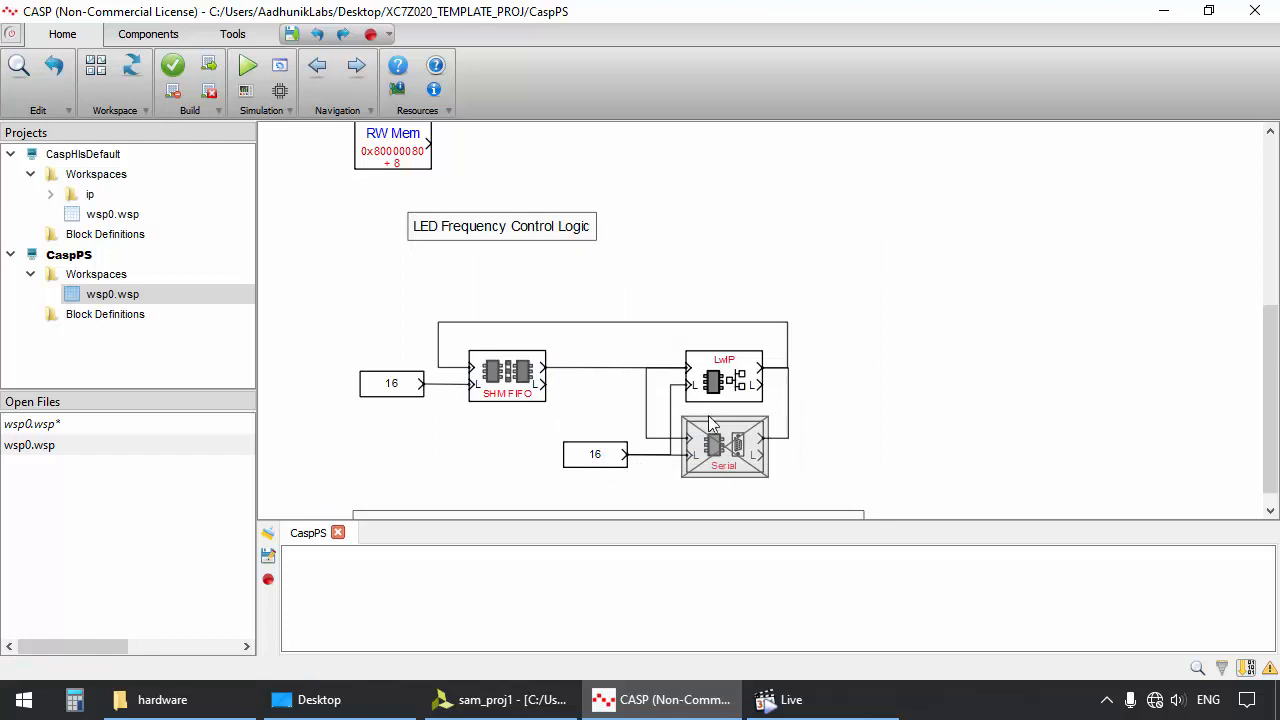
Review the LwIP block's Basic and network Settings parameters, and highlight its output wire back to the SHM FIFO block
double_click(712, 380)
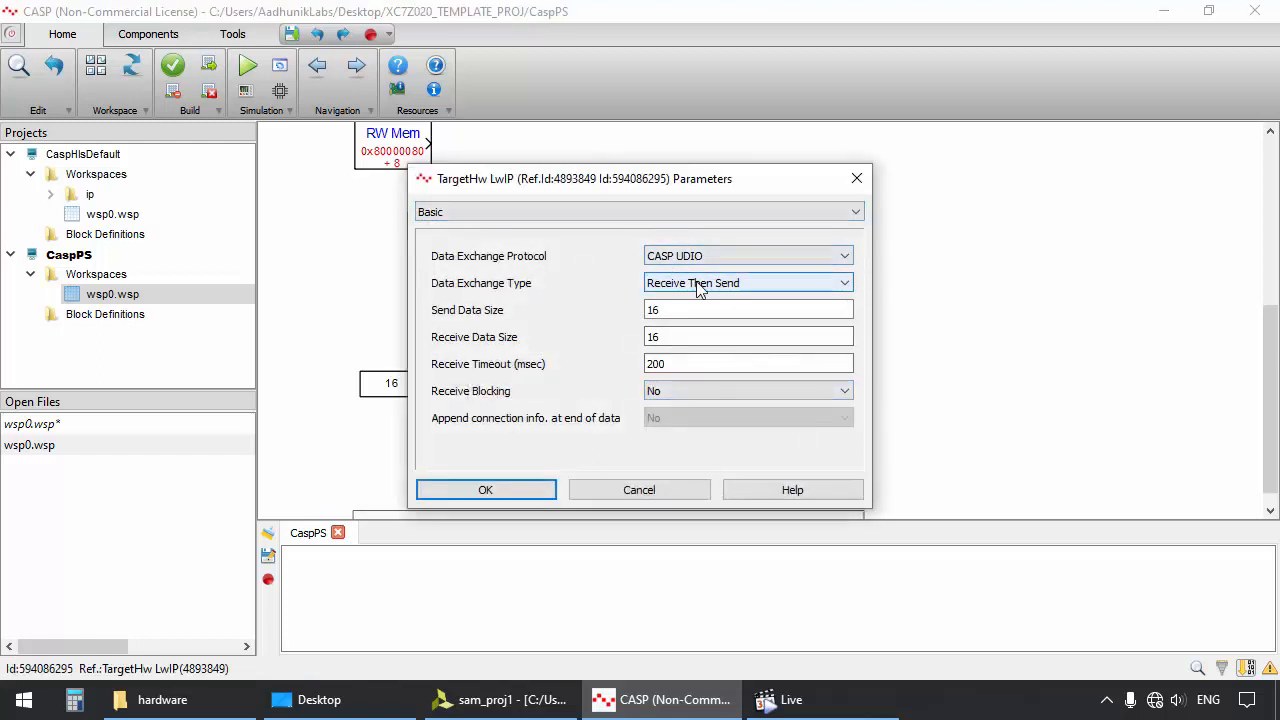
scroll(671, 221, down, 1)
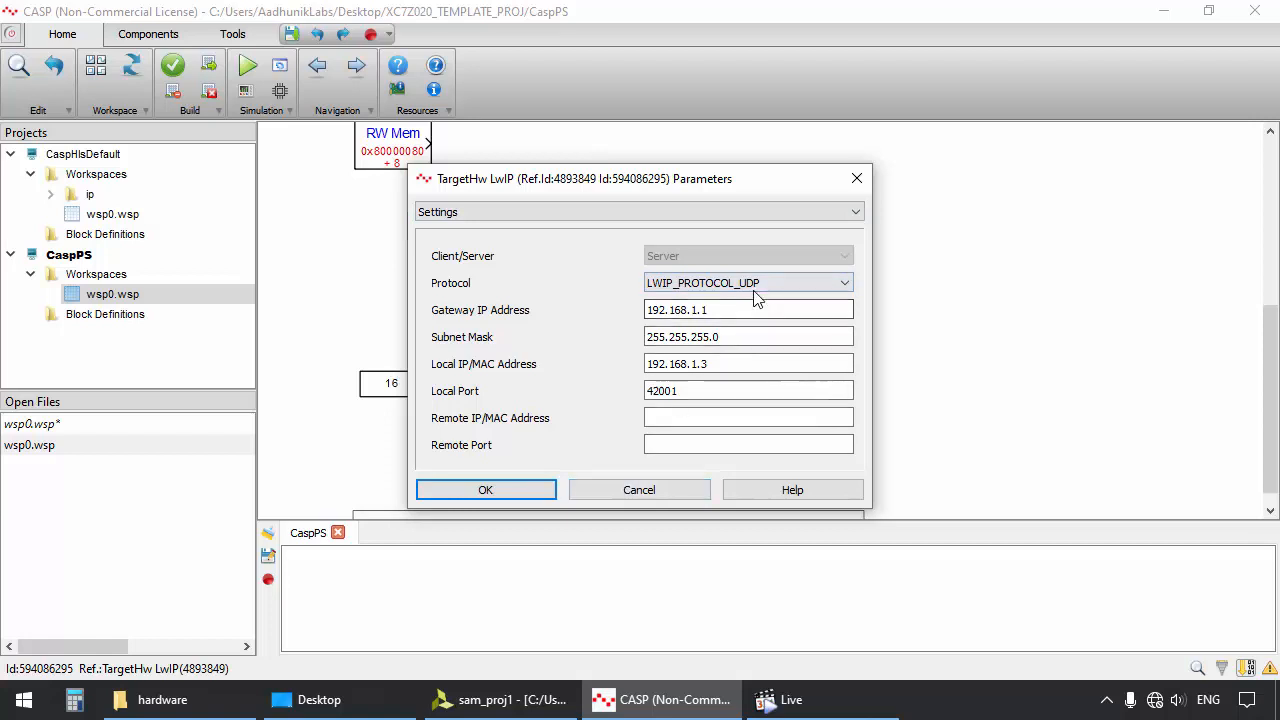
click(698, 489)
click(660, 323)
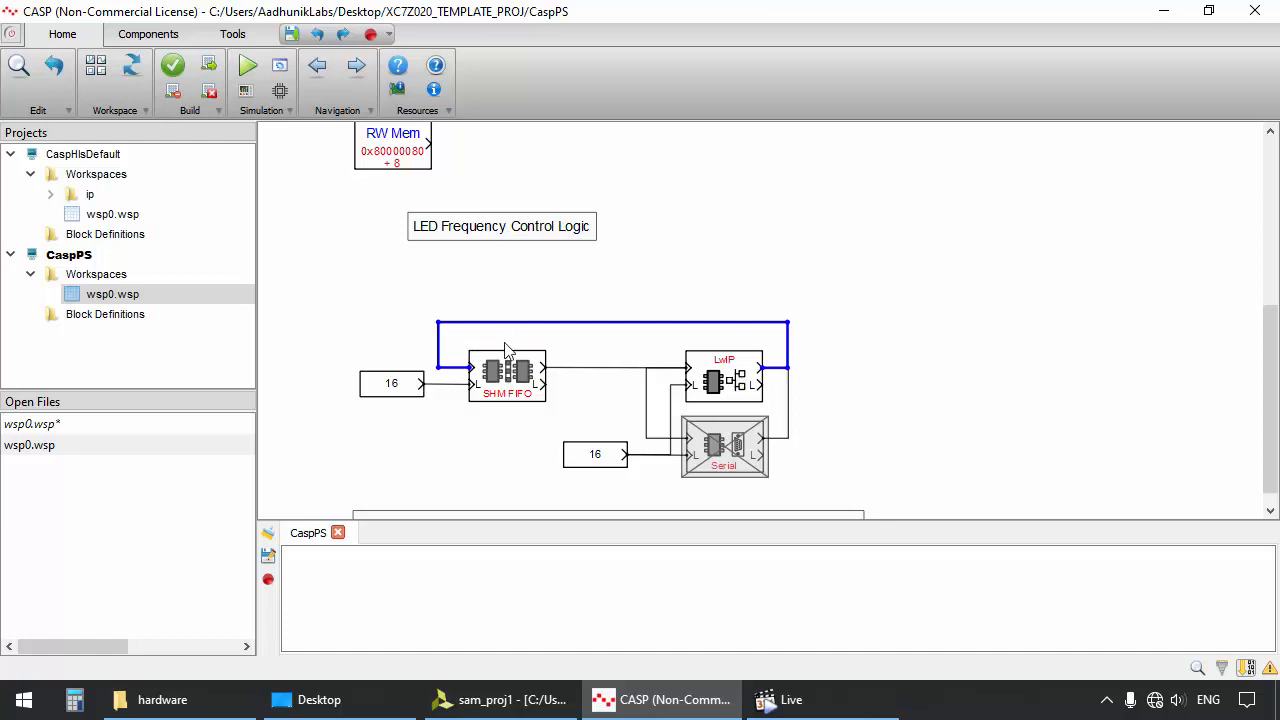
Revisit the CaspHlsDefault workspace, then examine the Analog Blink and LED Frequency Control logic in the CaspPS workspace
click(115, 425)
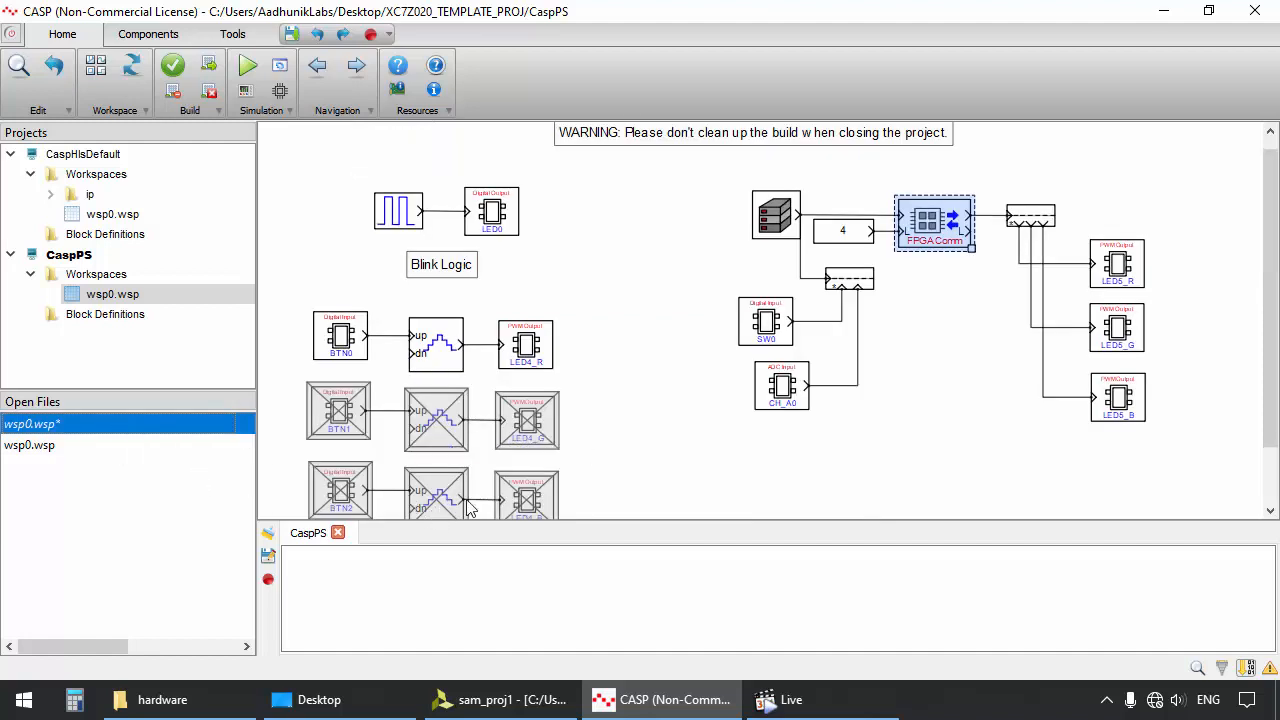
click(77, 443)
scroll(606, 405, down, 2)
click(582, 322)
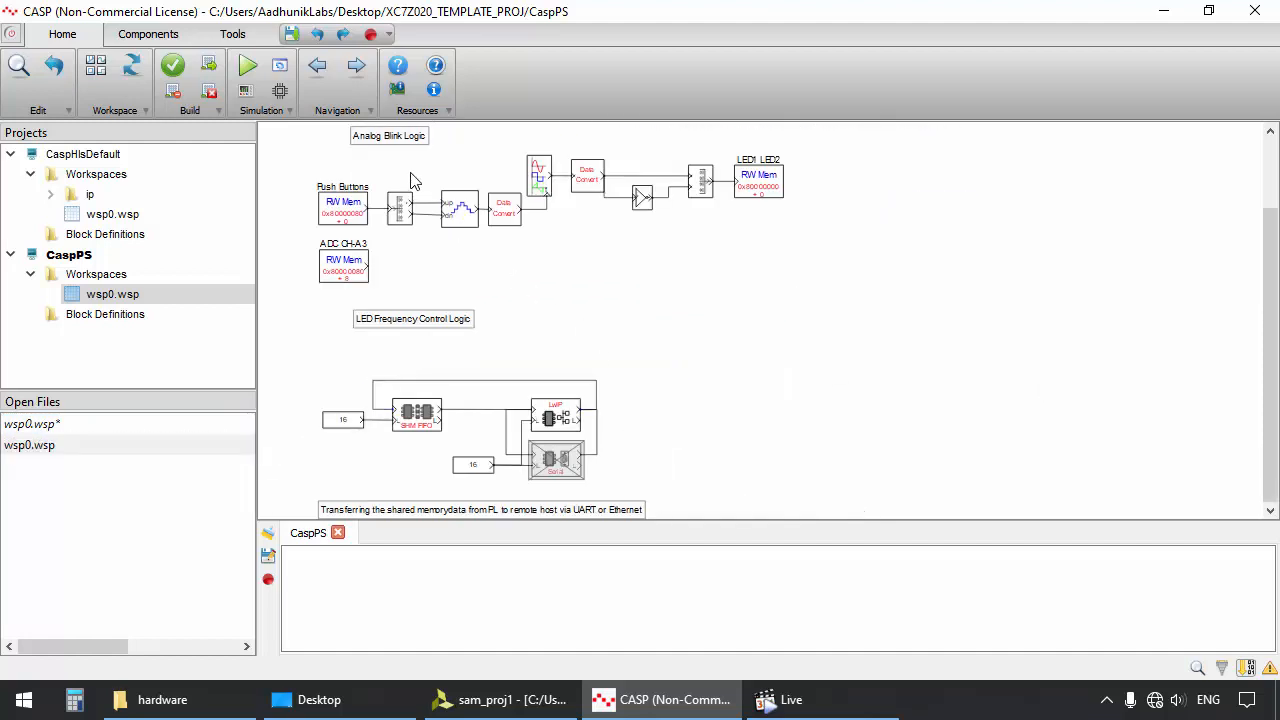
scroll(489, 234, down, 1)
scroll(322, 142, up, 3)
scroll(358, 157, up, 2)
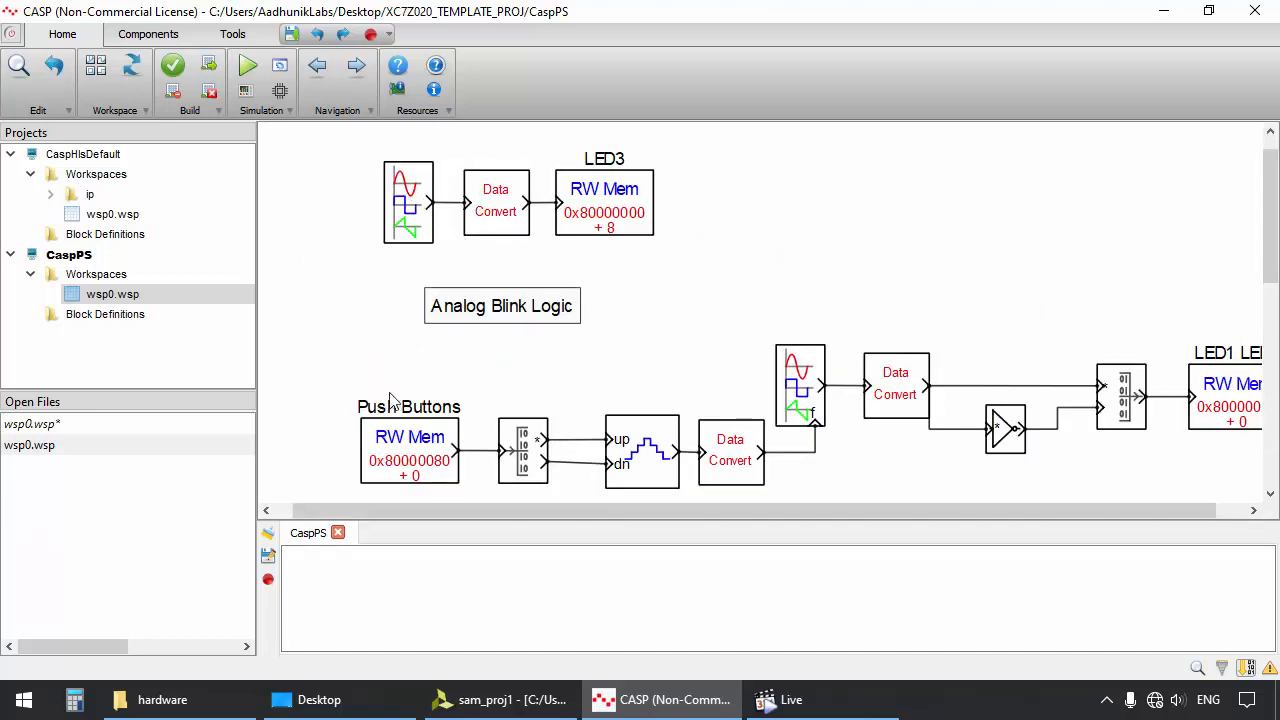
Compare the GPIO, PWM and LED output connections in the Vivado block design with the CaspPS workspace logic, and enlarge CASP's build output area
click(497, 699)
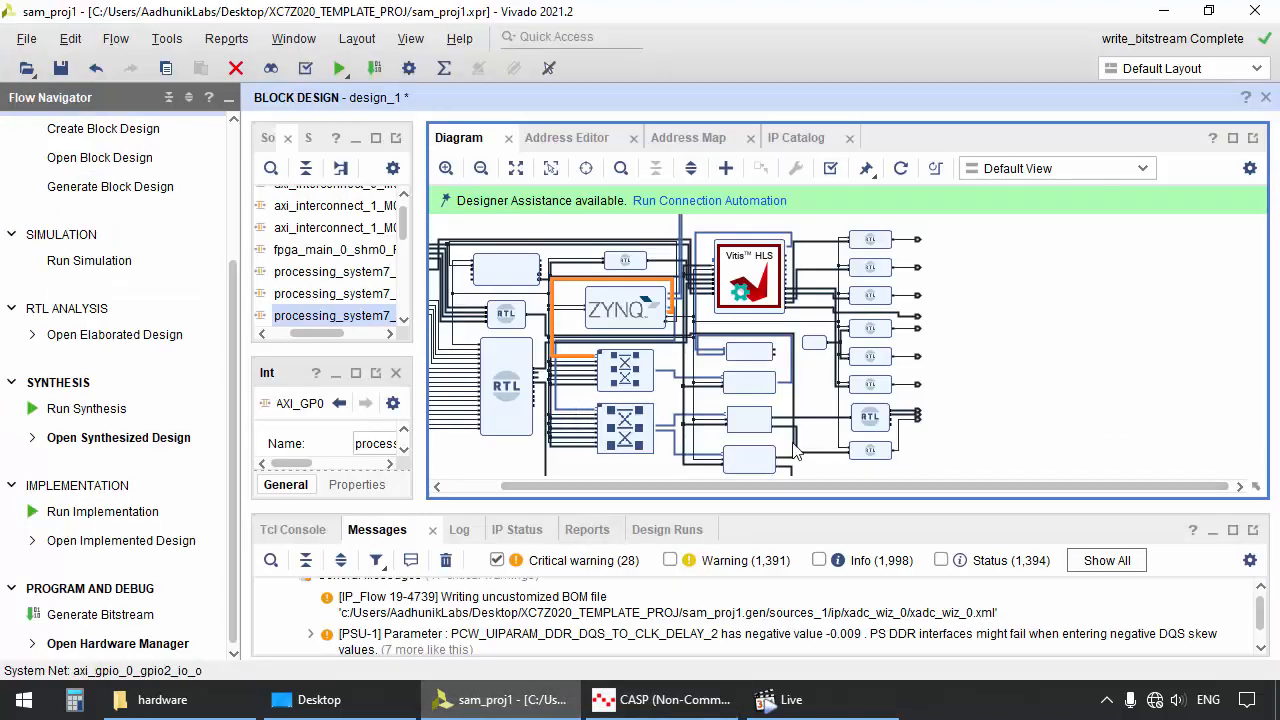
scroll(933, 418, up, 3)
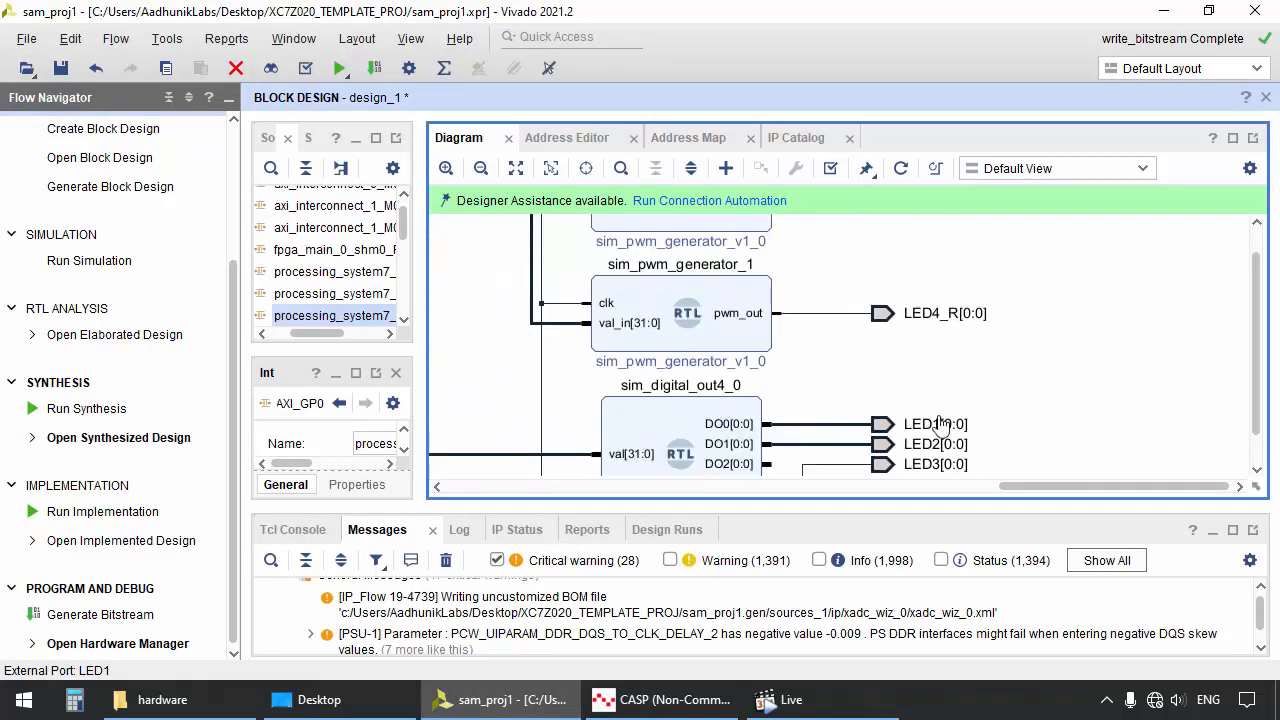
scroll(940, 423, down, 5)
key(alt+Tab)
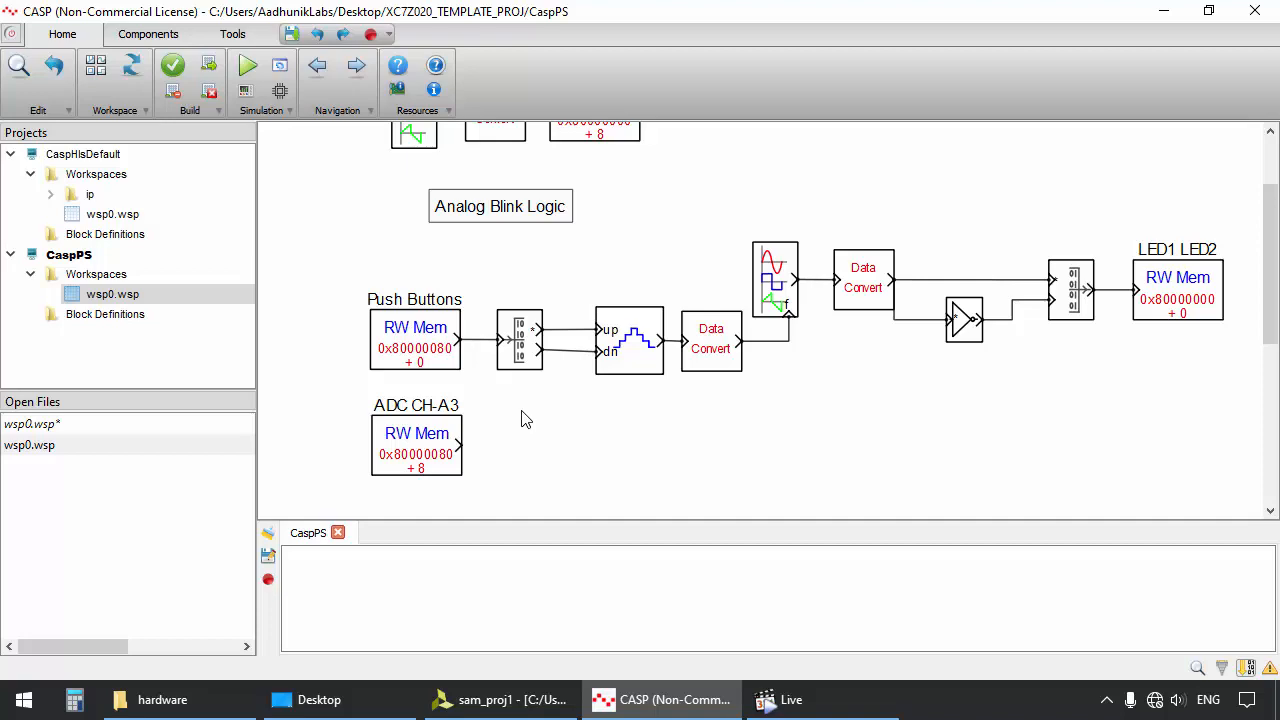
click(524, 699)
scroll(693, 390, down, 2)
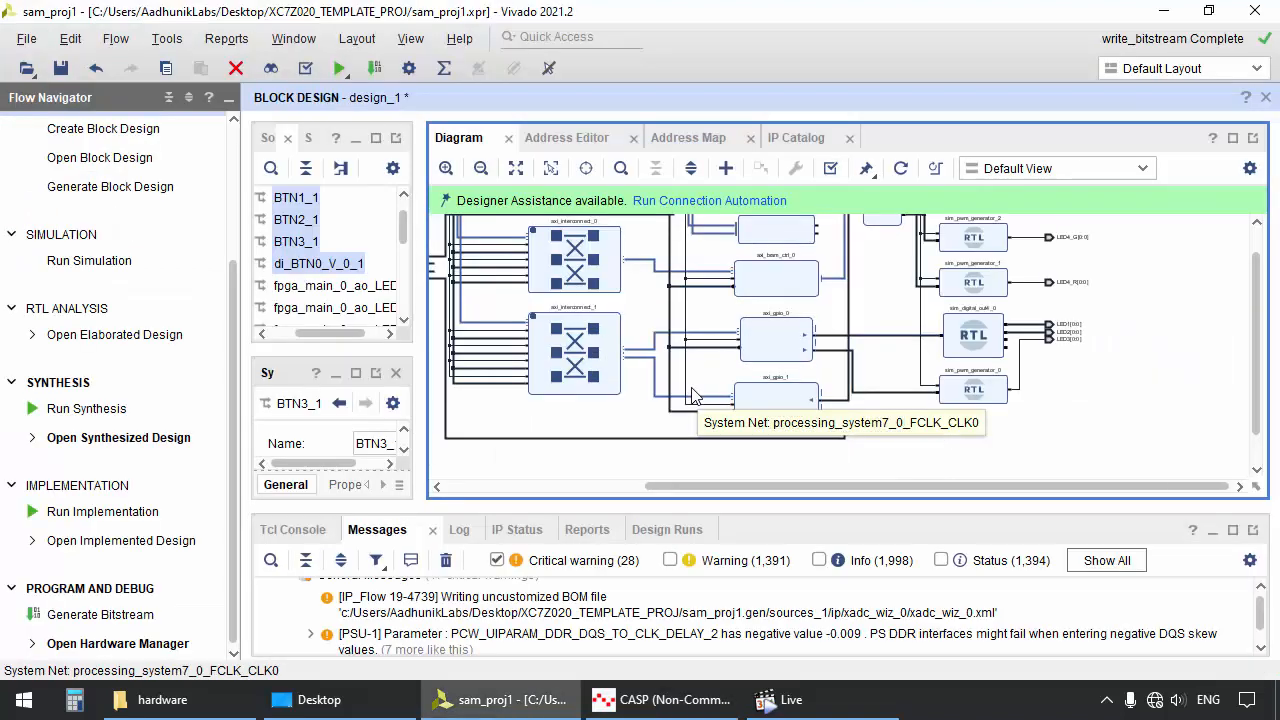
scroll(1063, 348, up, 4)
scroll(1046, 392, down, 3)
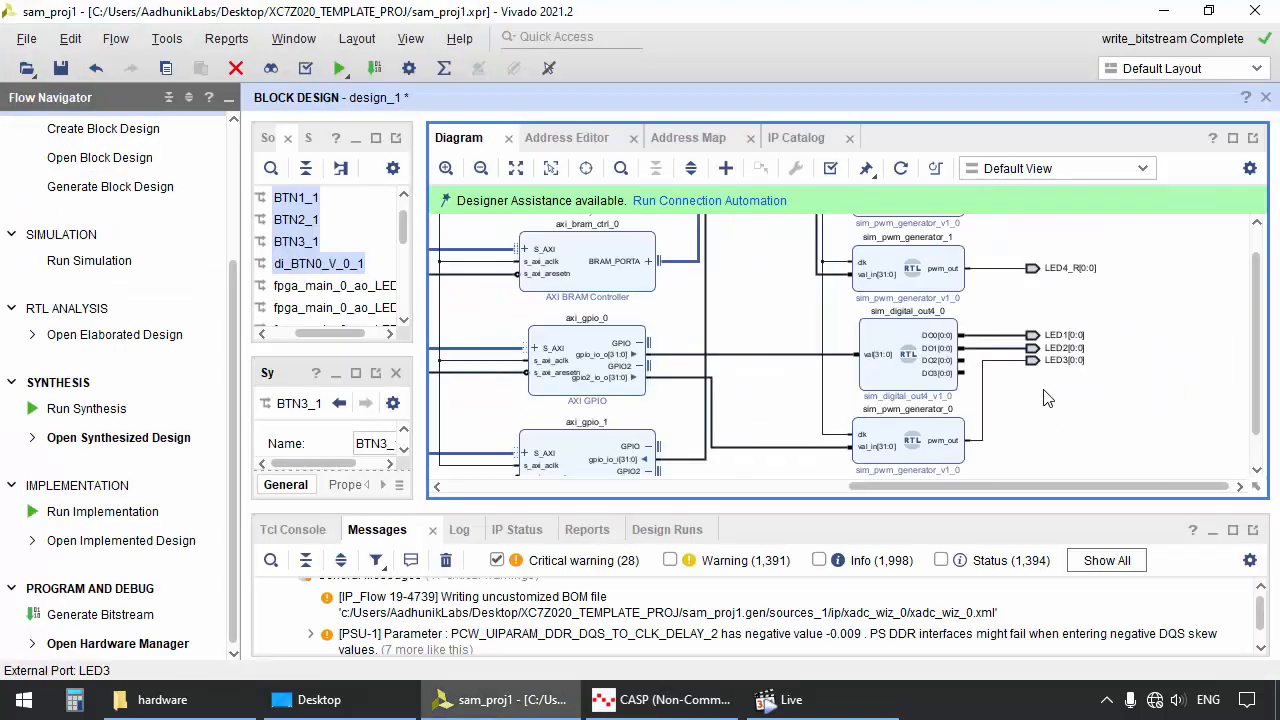
key(alt+Tab)
drag(599, 520, 600, 472)
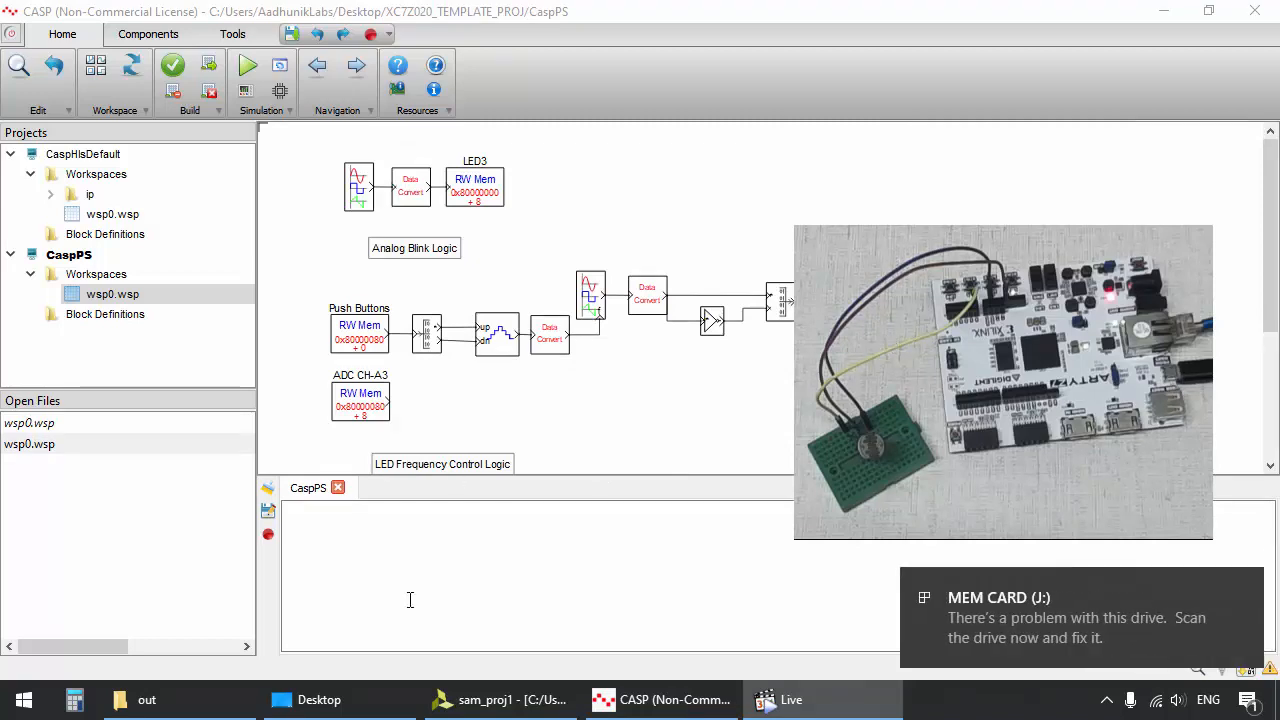
Open the MEM CARD (J:) drive in File Explorer, delete the old BOOT.bin, and minimize the window
click(310, 699)
double_click(613, 390)
click(349, 358)
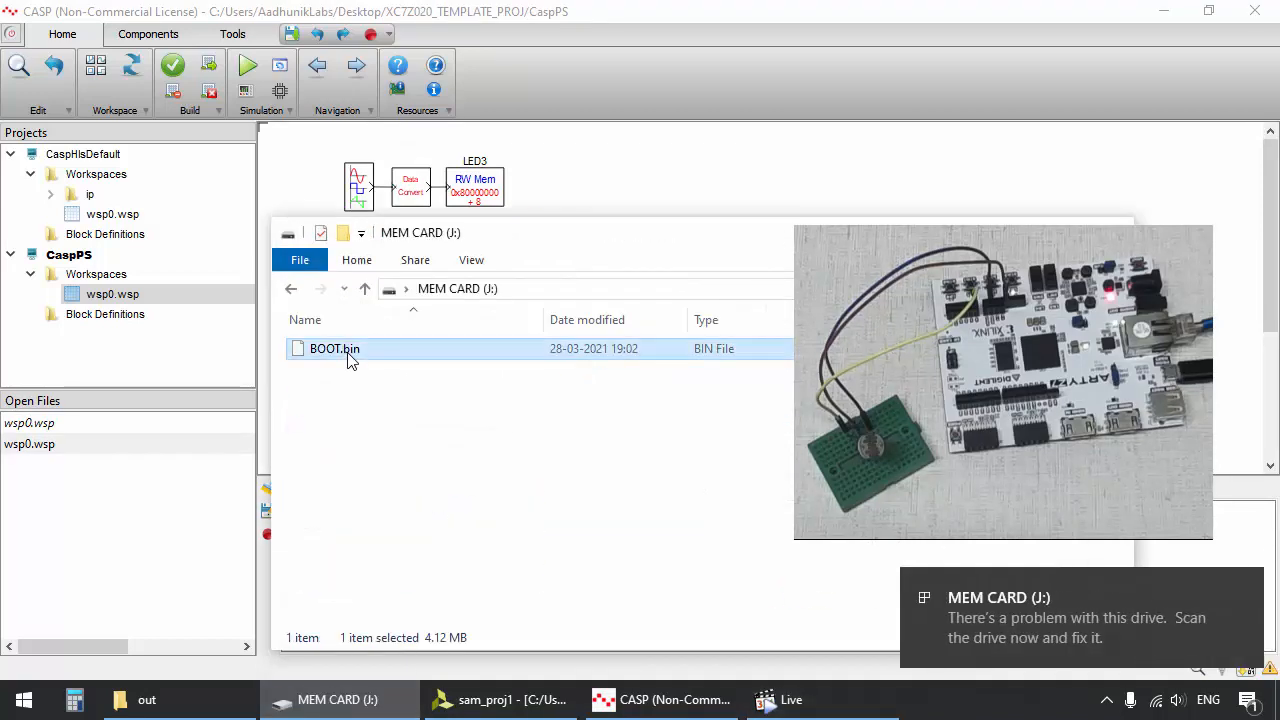
key(Delete)
click(717, 430)
drag(720, 244, 689, 186)
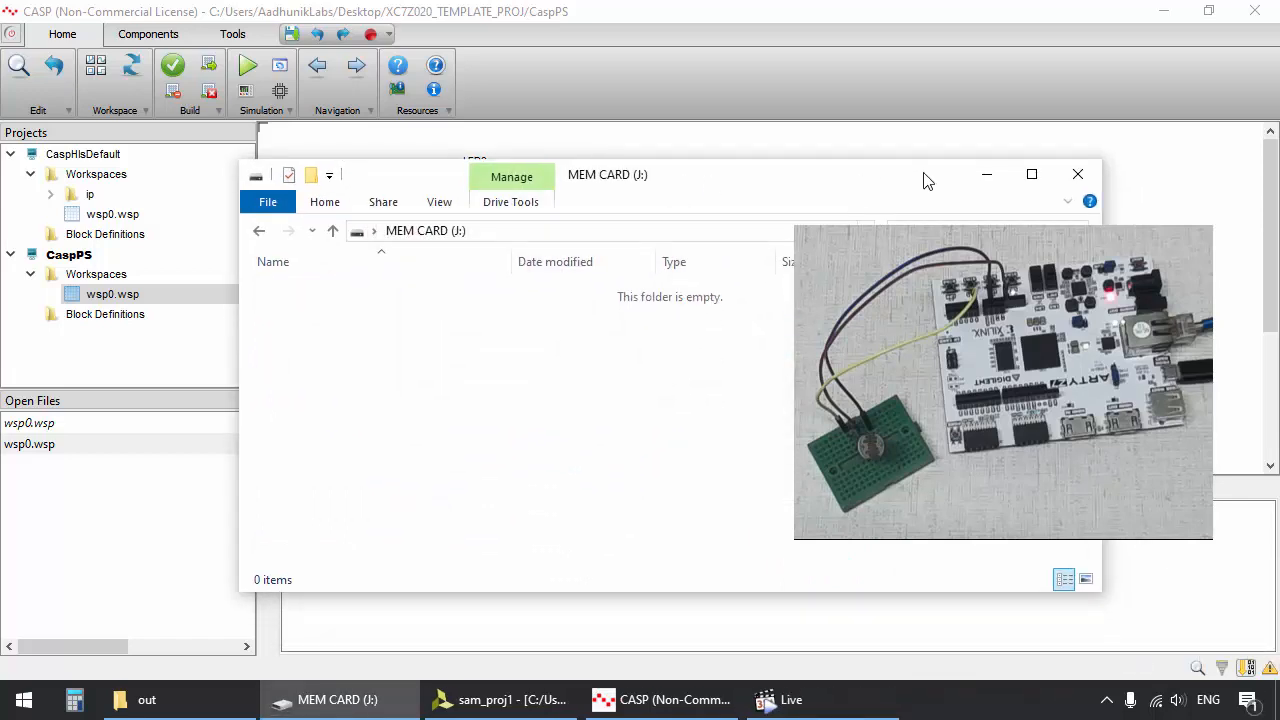
click(985, 174)
Check the Target Hardware Programmer Port in the CaspPS simulation parameters, and run the project to build and program it
click(285, 70)
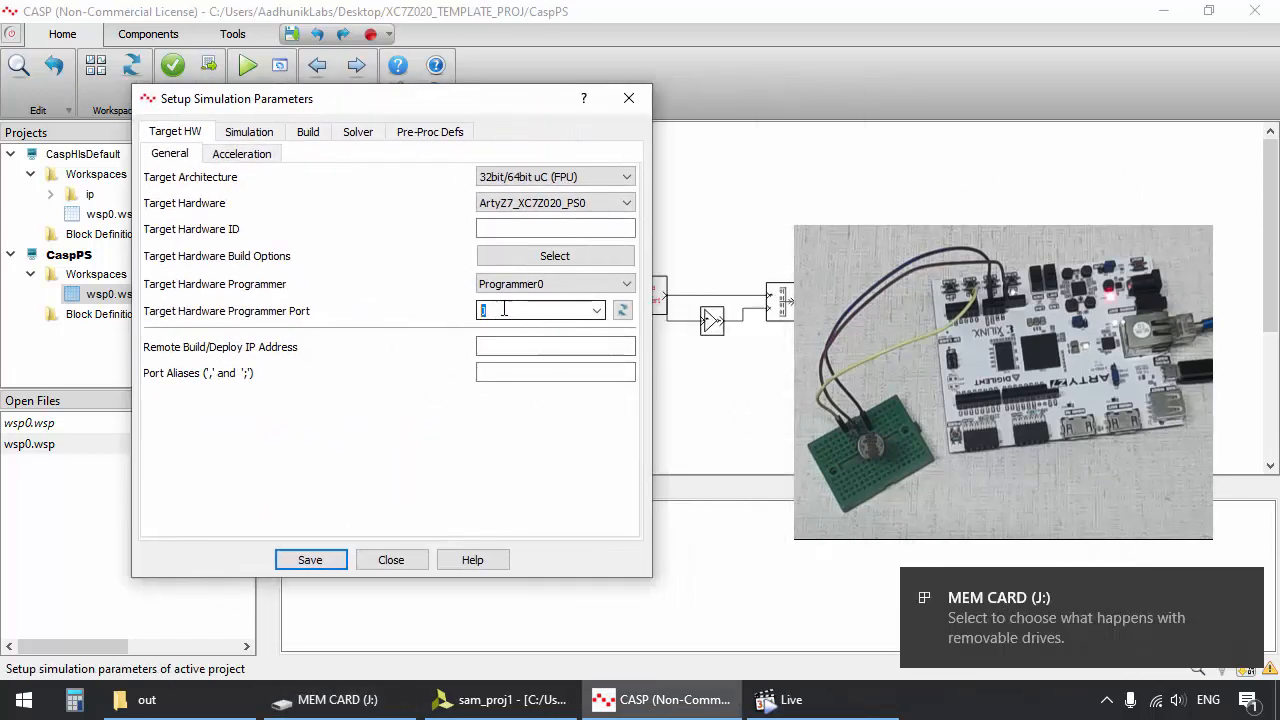
click(391, 560)
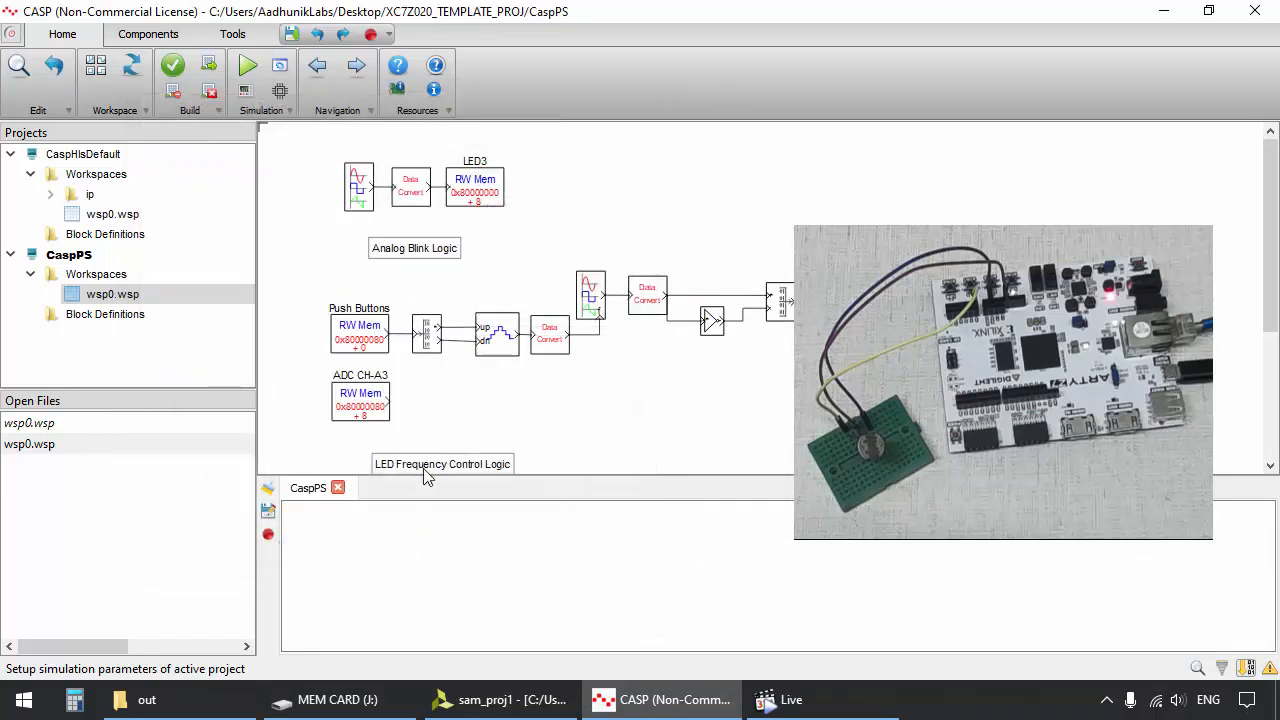
click(247, 65)
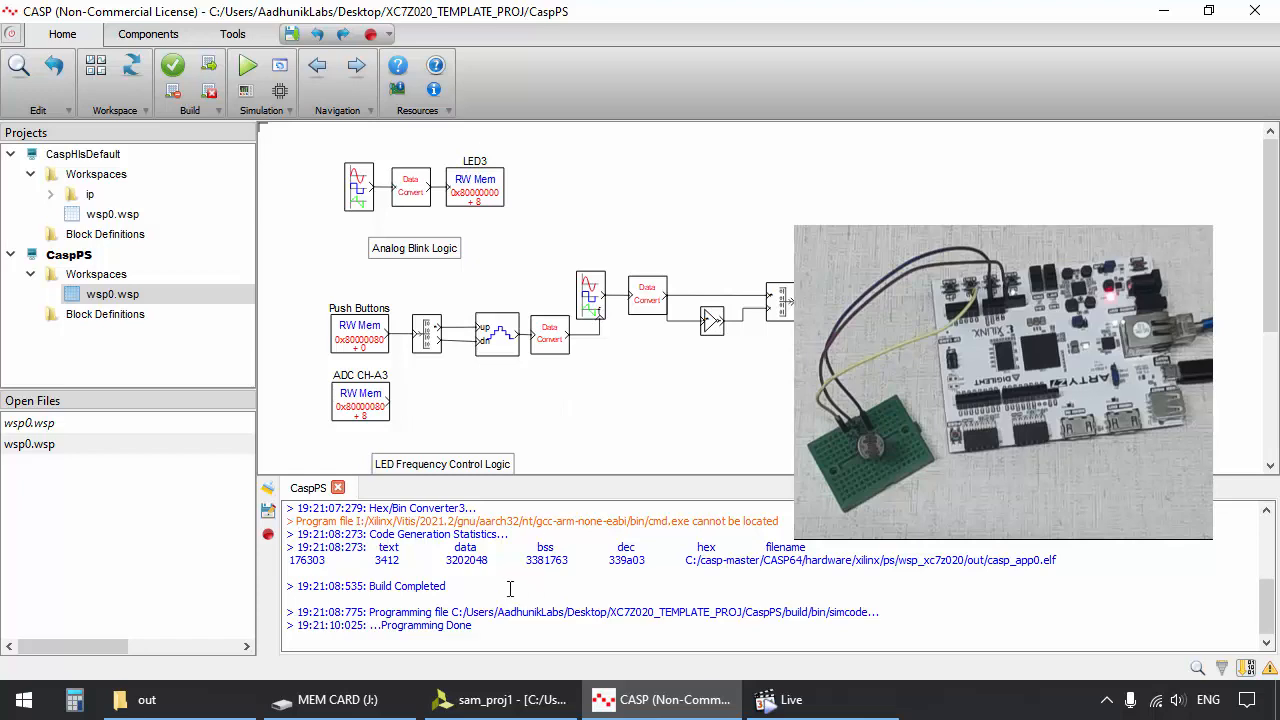
Check the BOOT.bin file on MEM CARD (J:) and close the drive window
click(337, 699)
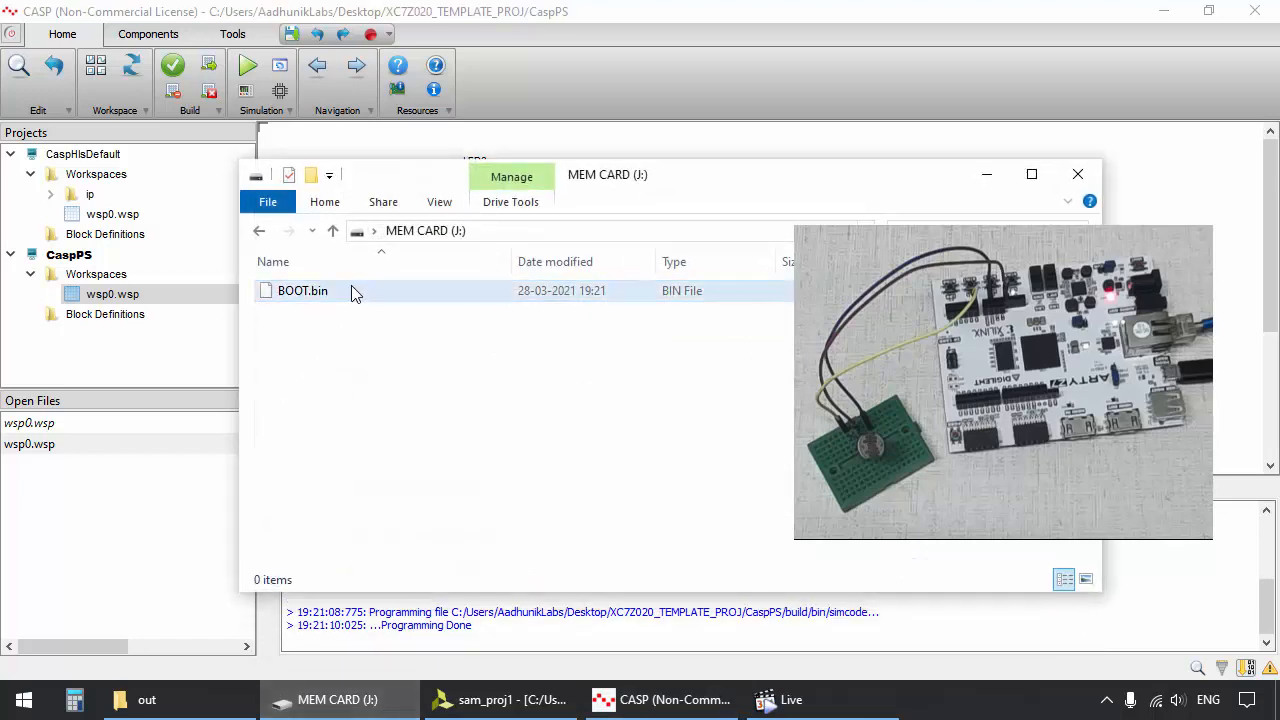
click(415, 298)
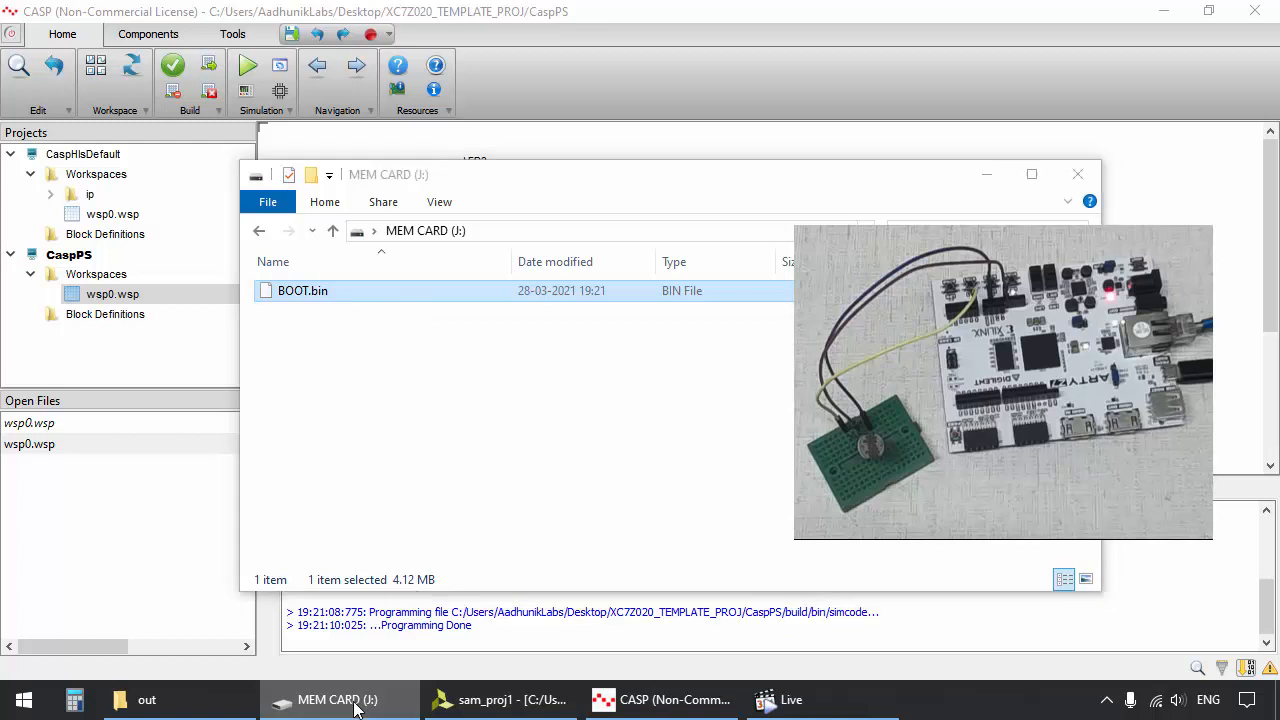
click(380, 638)
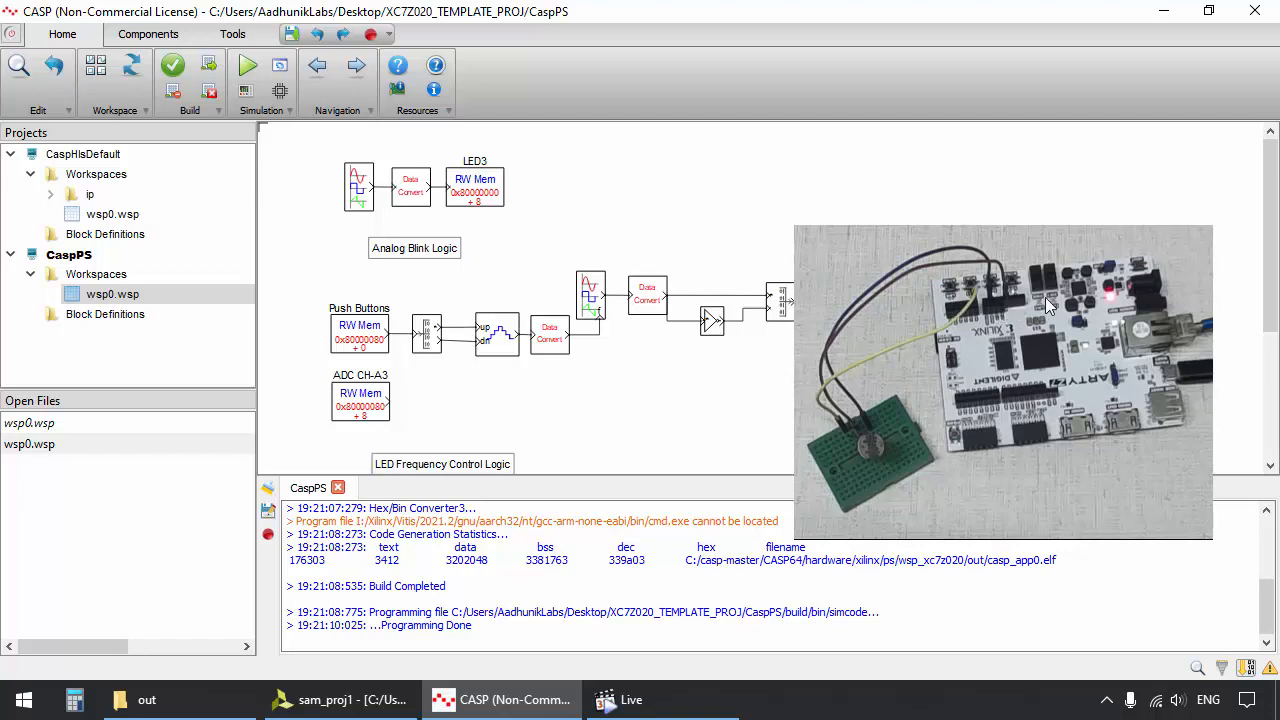
Connect the GPIO device through native node 192.168.1.2, accept overwriting the GPIO data, monitor its online data, and close the hardware configuration
click(280, 91)
click(140, 172)
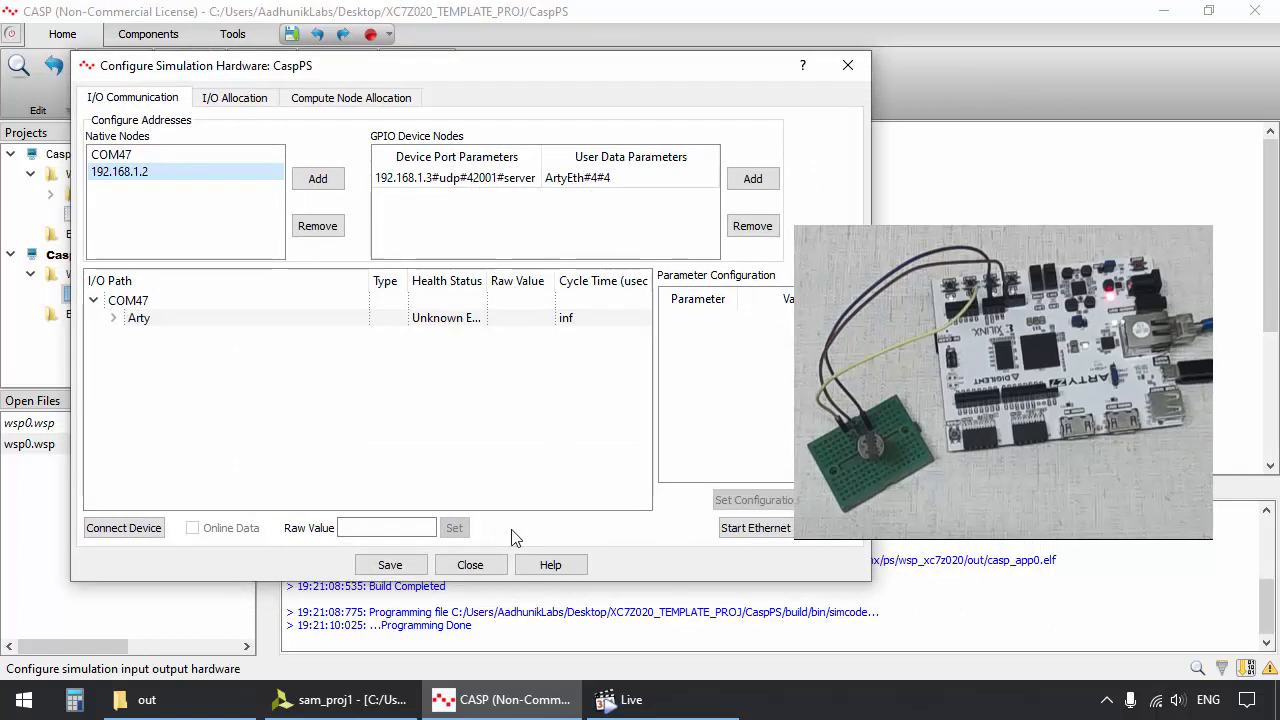
click(128, 528)
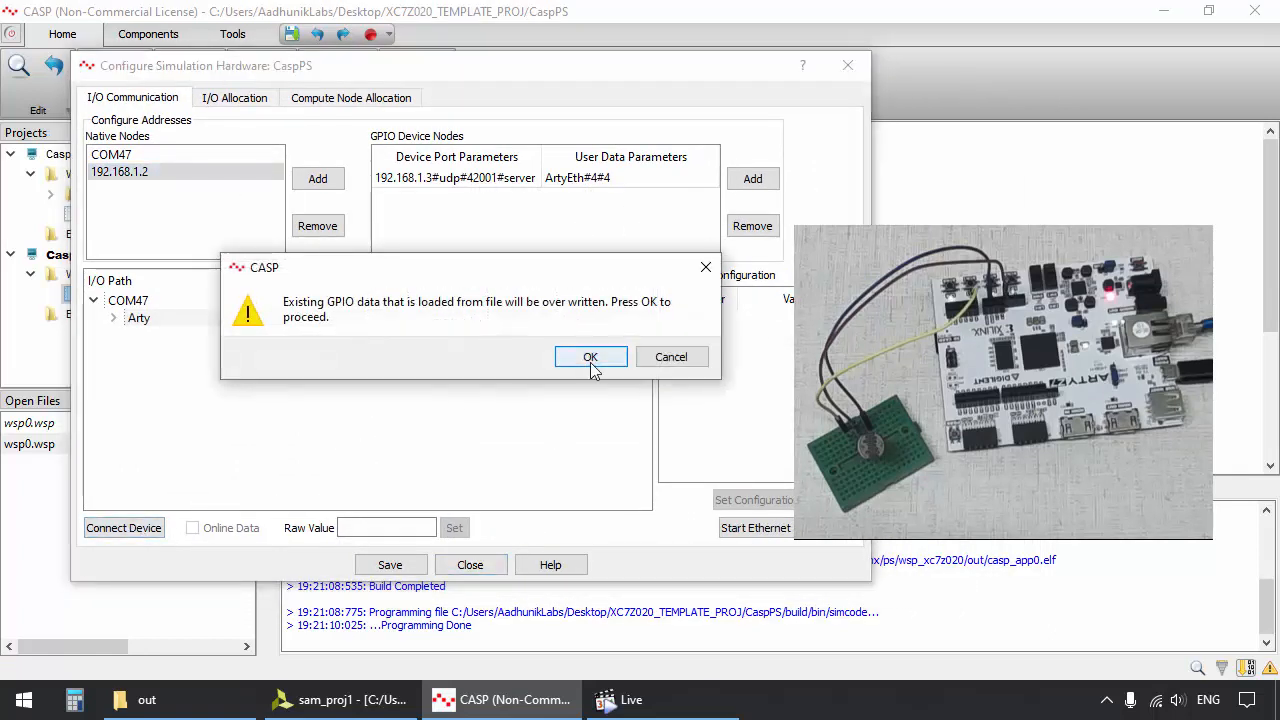
click(586, 357)
click(193, 528)
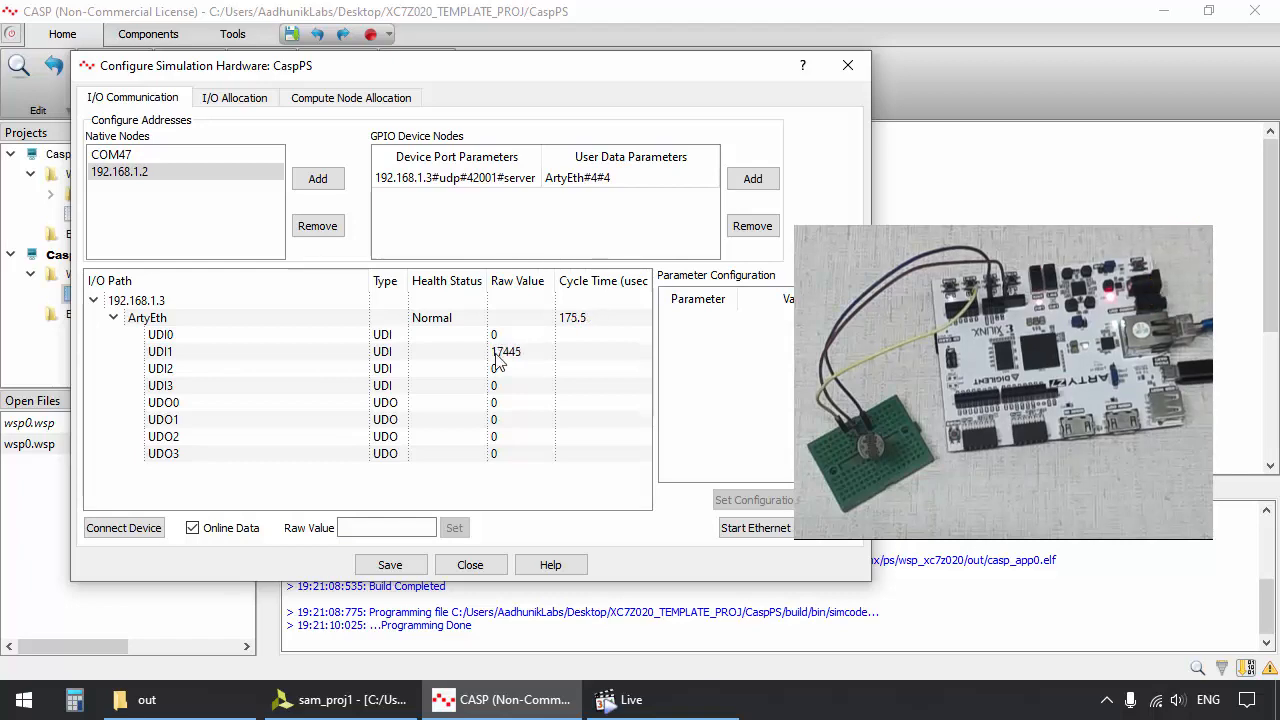
click(470, 565)
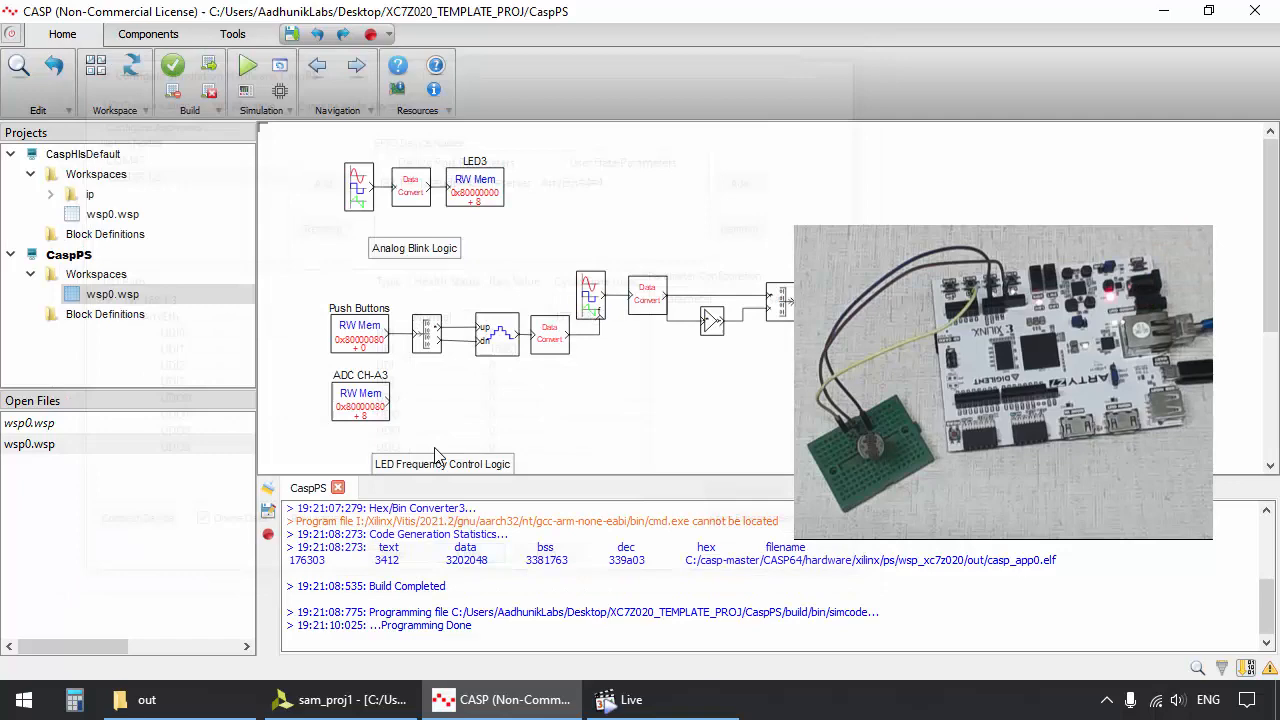
Start a new project named fpga_native and set its location to the XC7Z020_TEMPLATE_PROJ folder on the Desktop
click(12, 33)
click(48, 59)
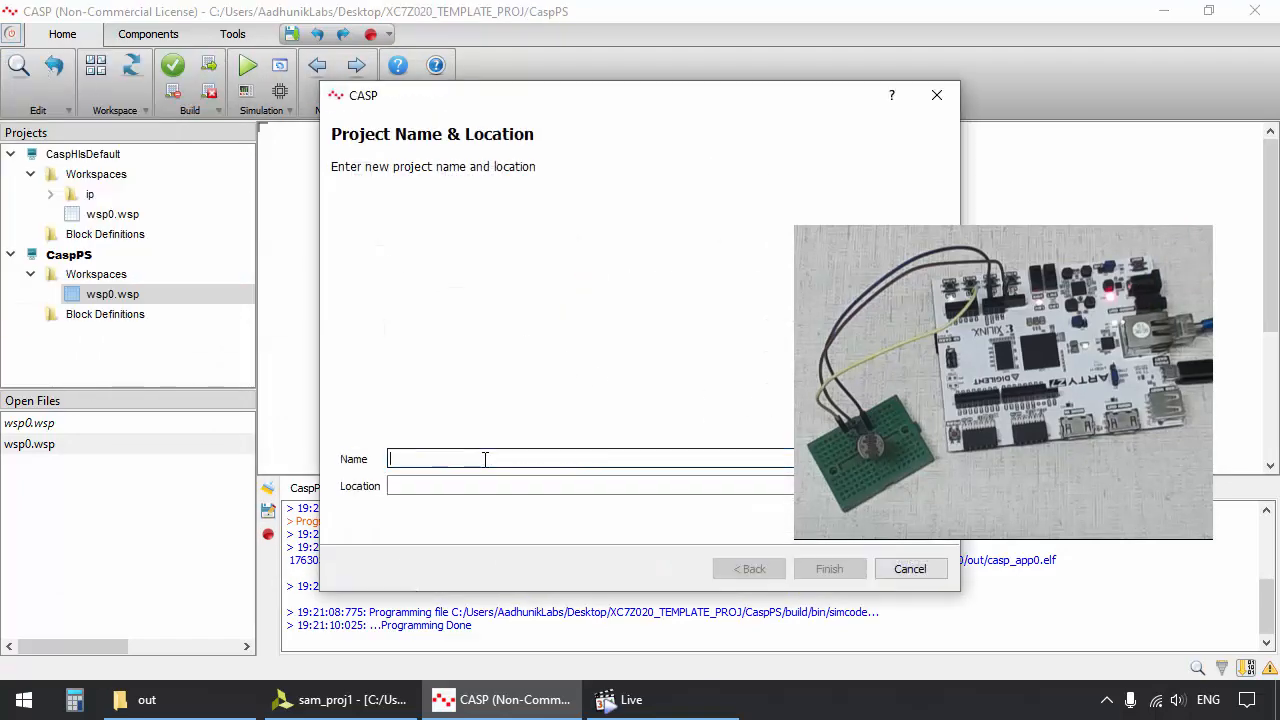
text(fpga_native)
drag(472, 104, 242, 110)
click(671, 491)
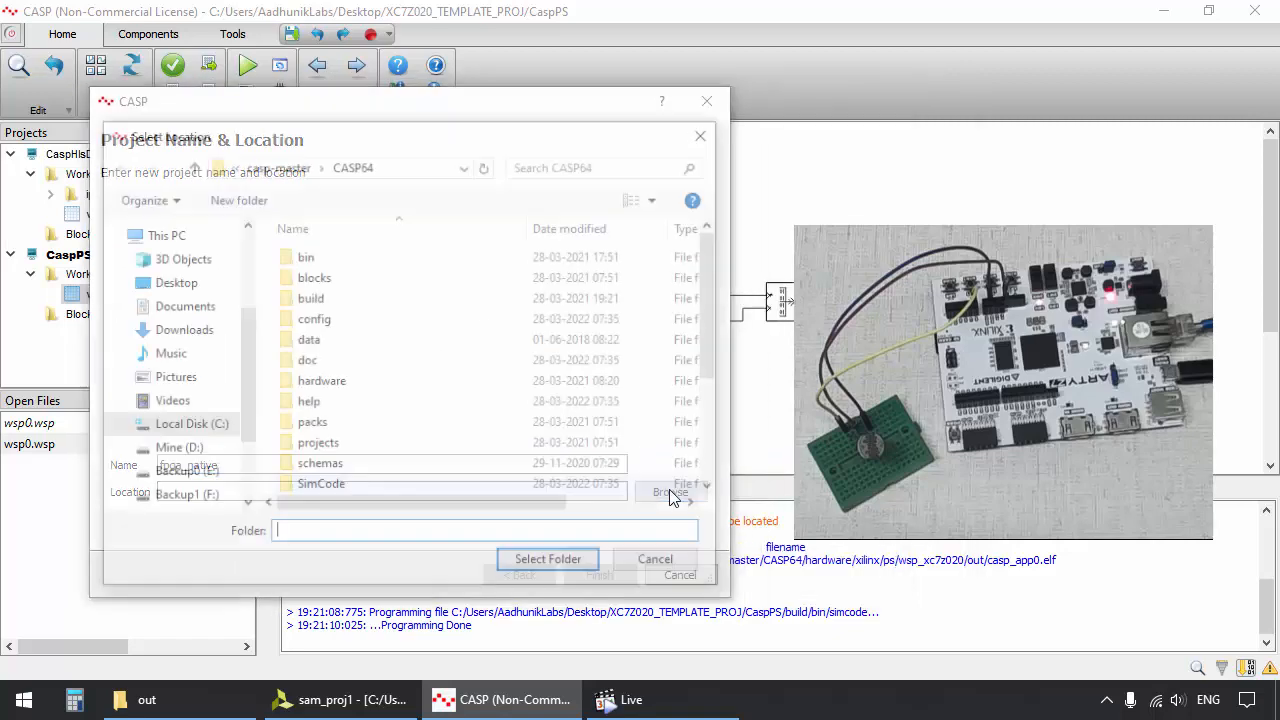
click(145, 282)
double_click(330, 276)
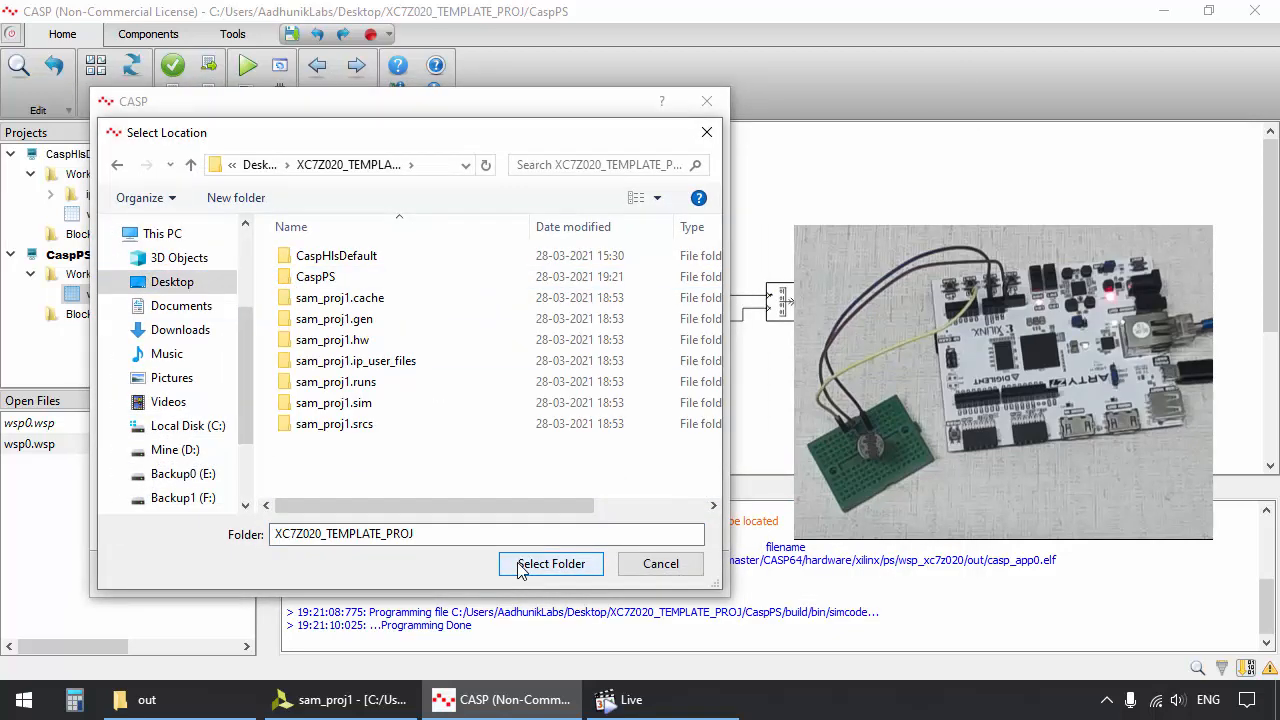
click(551, 563)
Change the new project's name to casp_native and finish creating it
drag(184, 465, 142, 467)
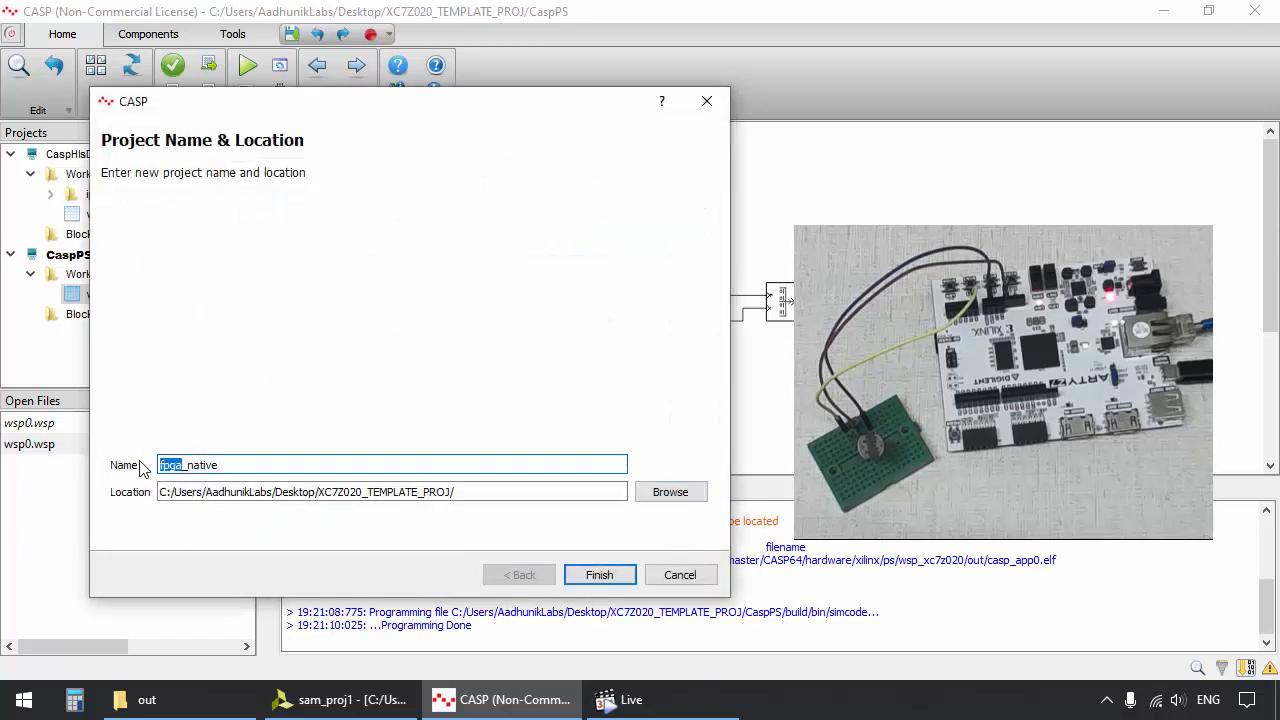
text(asp)
key(Home)
text(c)
click(600, 575)
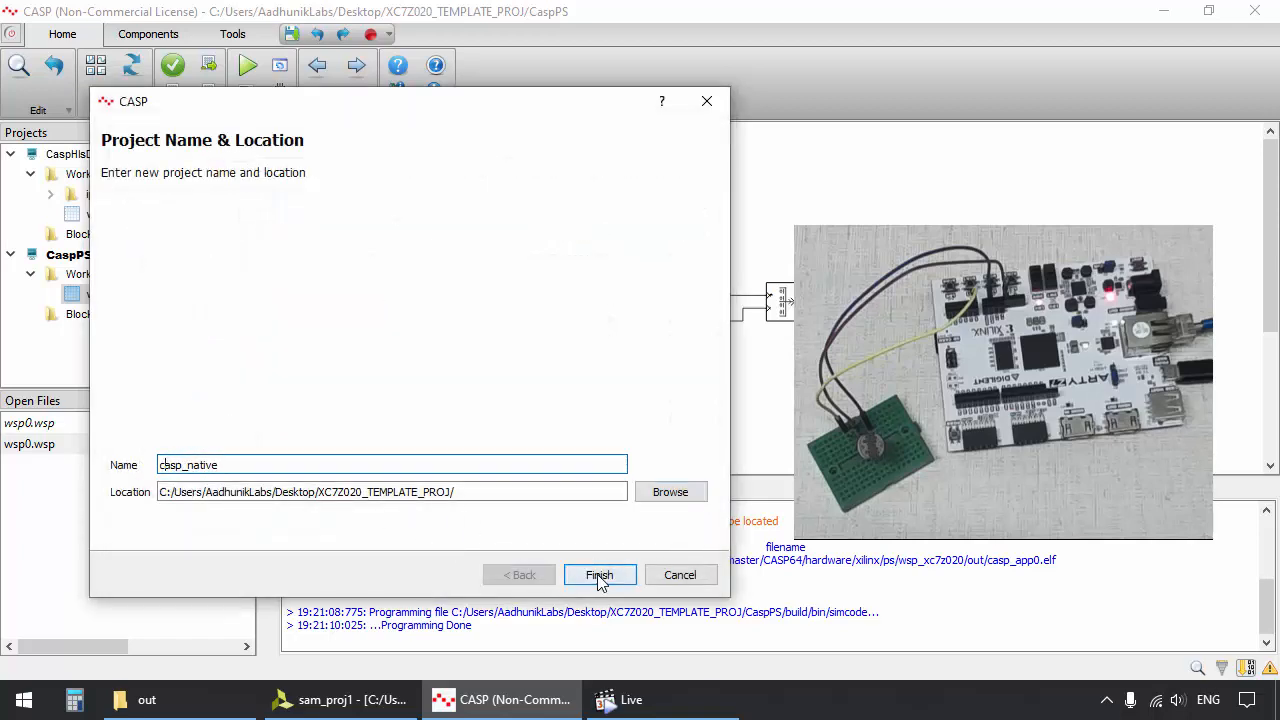
Add a workspace file named wsp0 to the casp_native project and open it
right_click(101, 358)
click(366, 386)
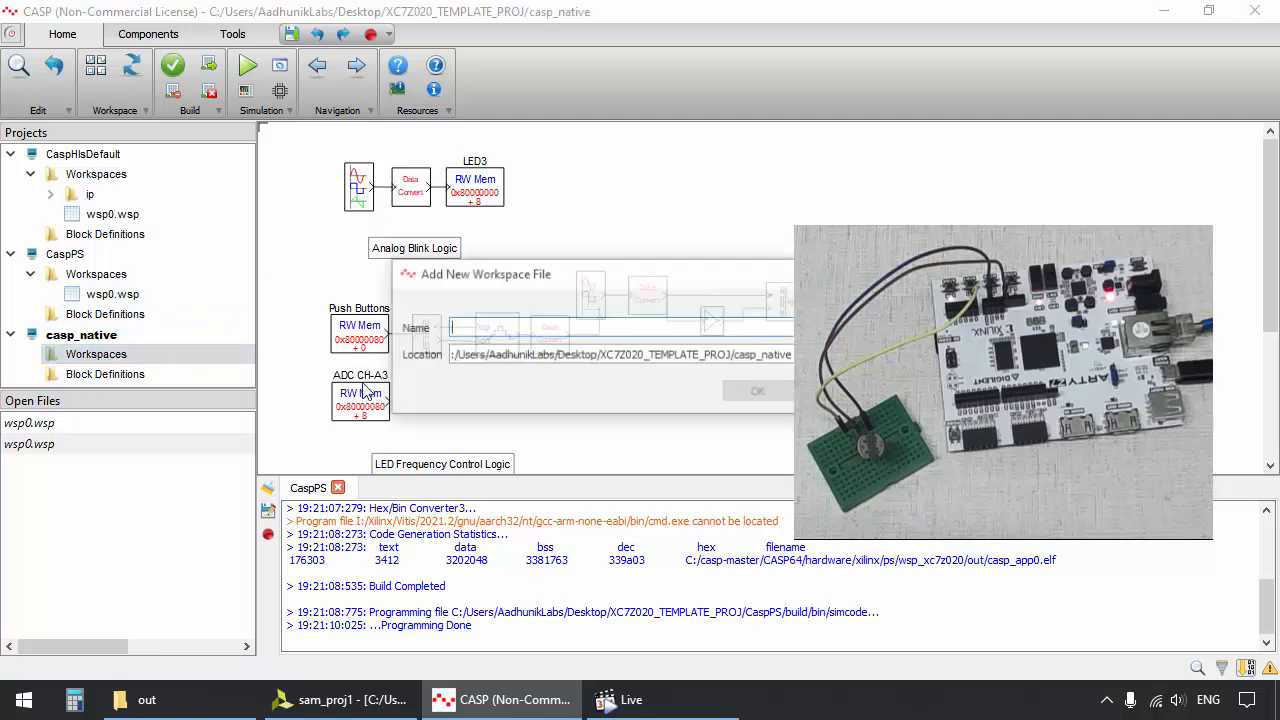
text(wsp0)
key(Return)
double_click(140, 374)
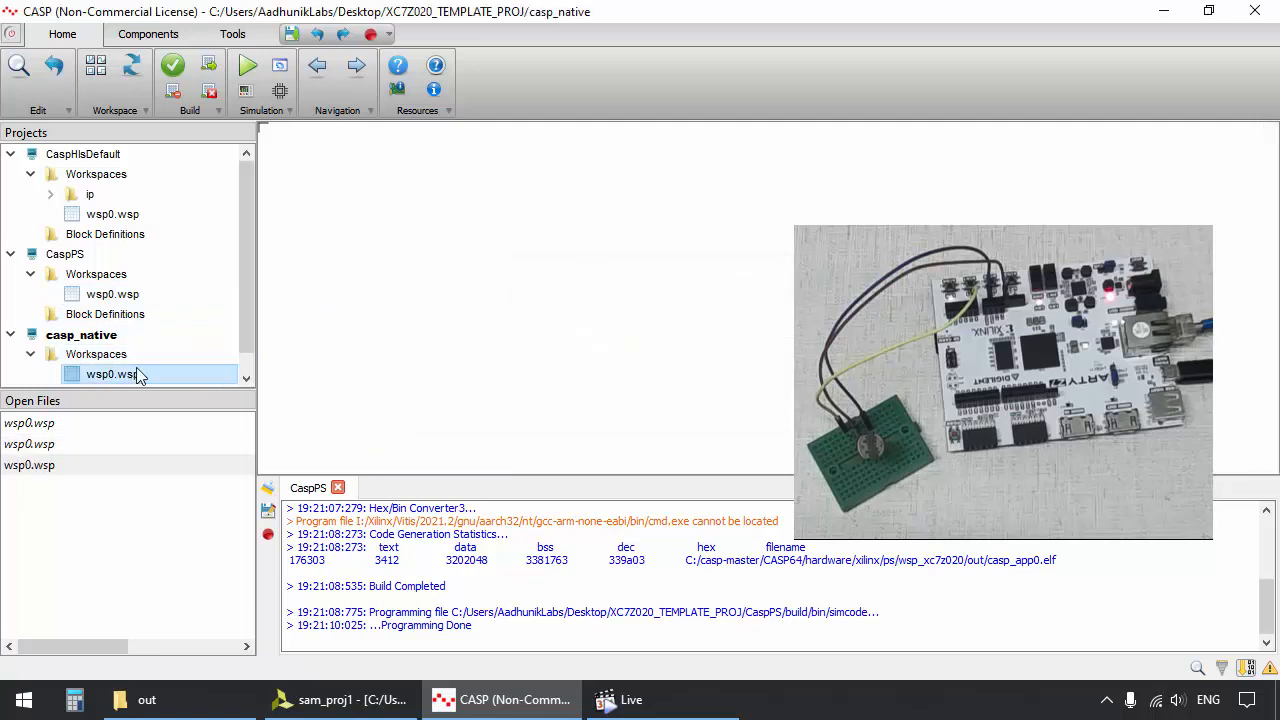
Activate CaspPS, view the device port parameters of its GPIO node under native node 192.168.1.2, and close the hardware configuration
right_click(76, 256)
click(118, 268)
click(280, 91)
click(360, 196)
click(651, 205)
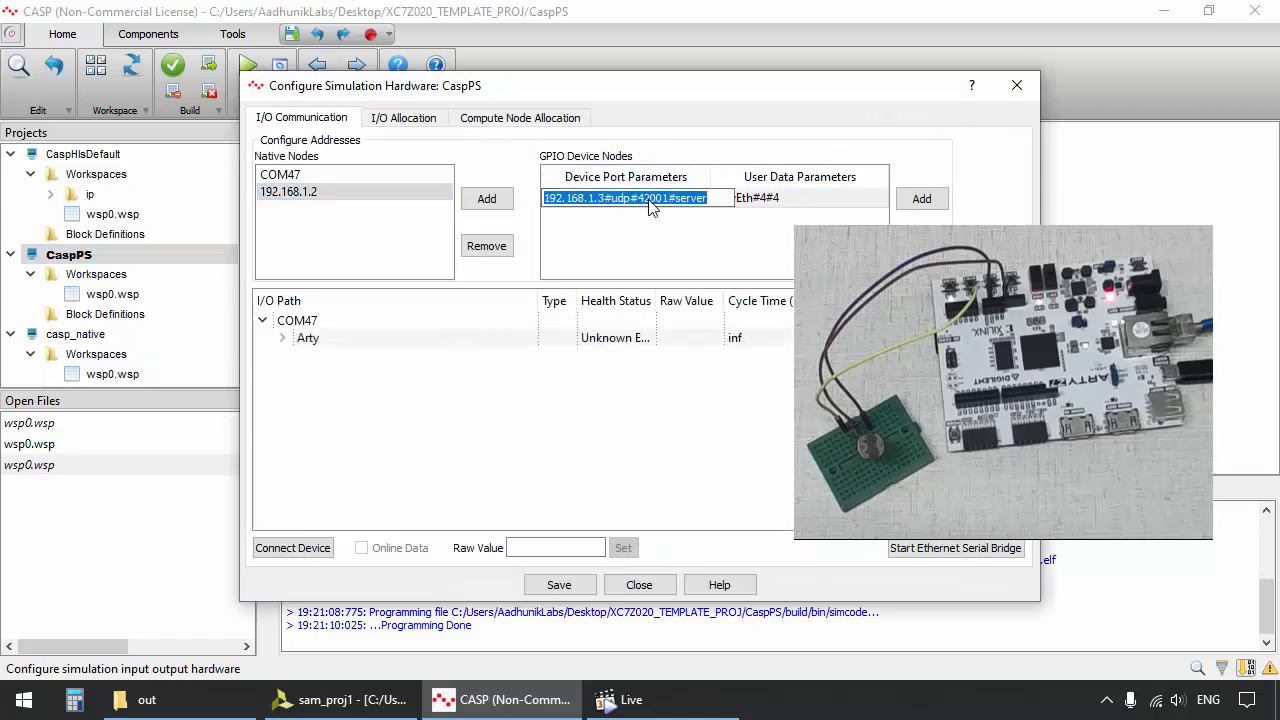
click(1015, 90)
Activate casp_native, set Simulate for limited time to No, and set the simulation time step to 10000.0 microseconds
click(80, 334)
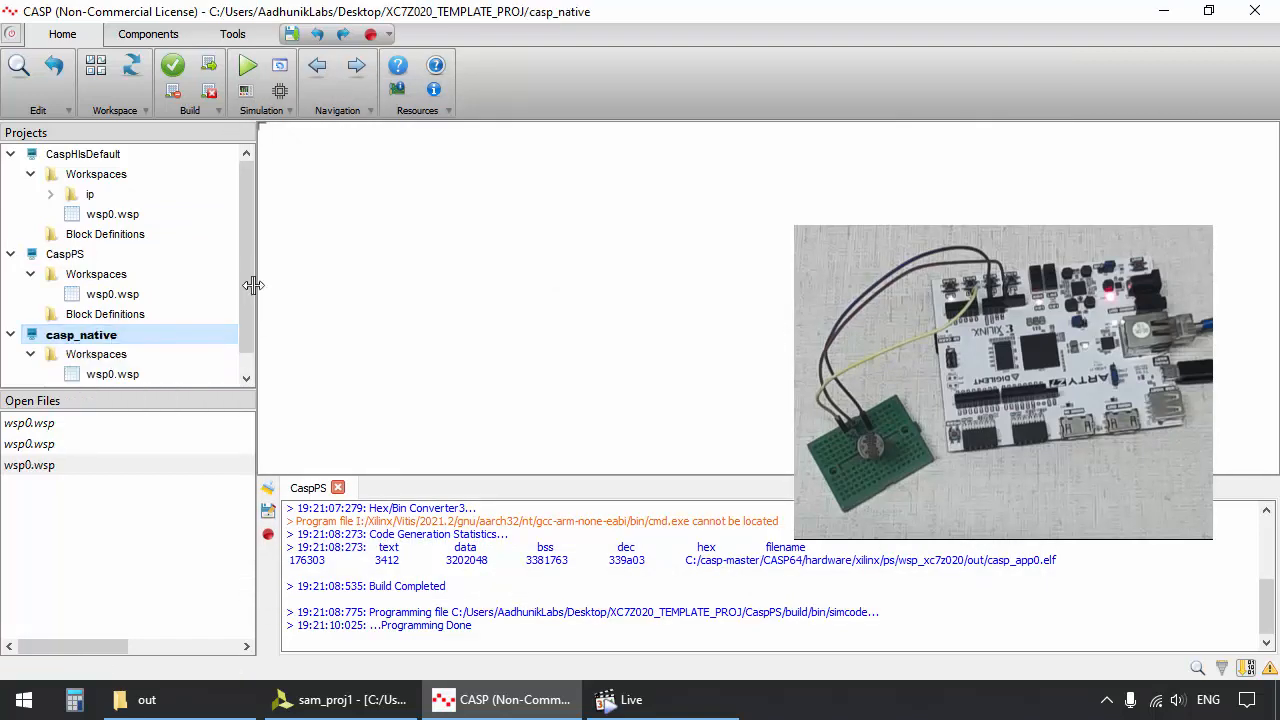
drag(247, 286, 247, 308)
click(280, 66)
drag(528, 105, 401, 104)
click(371, 136)
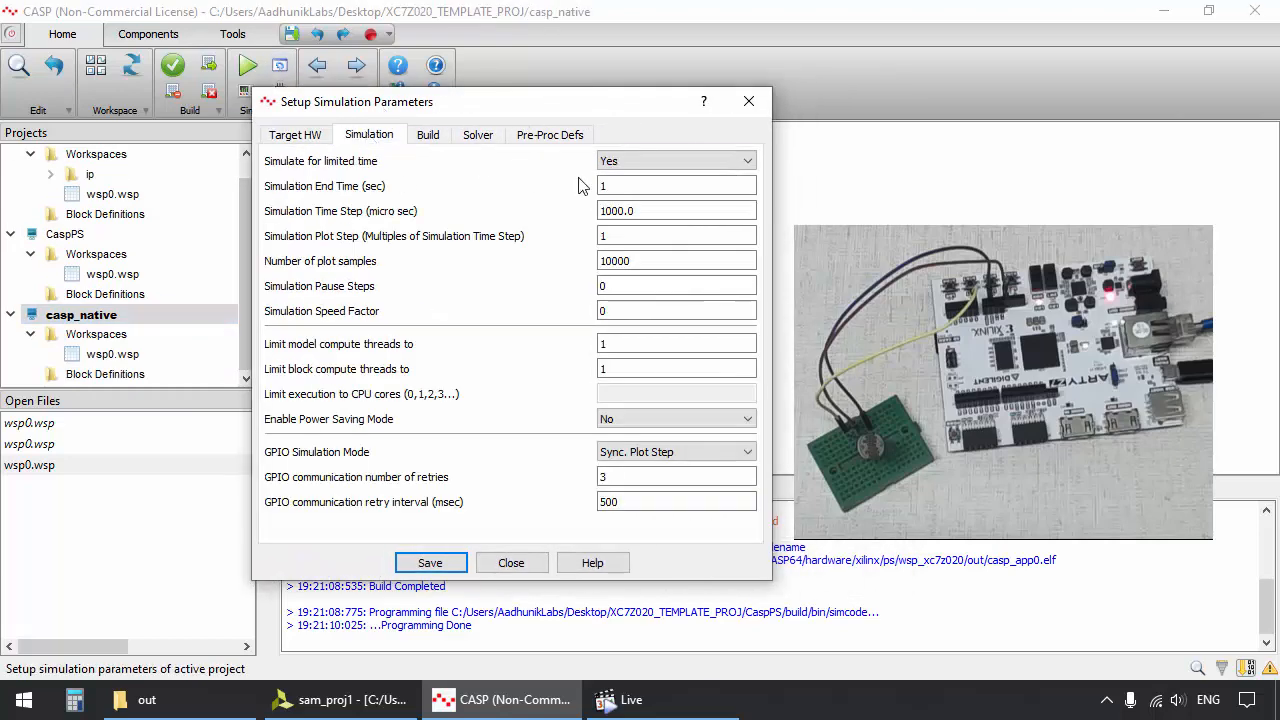
click(700, 161)
click(700, 192)
click(620, 212)
text(0)
Set the number of plot samples to 1000, select the simulation speed factor value, and save the simulation parameters
click(643, 260)
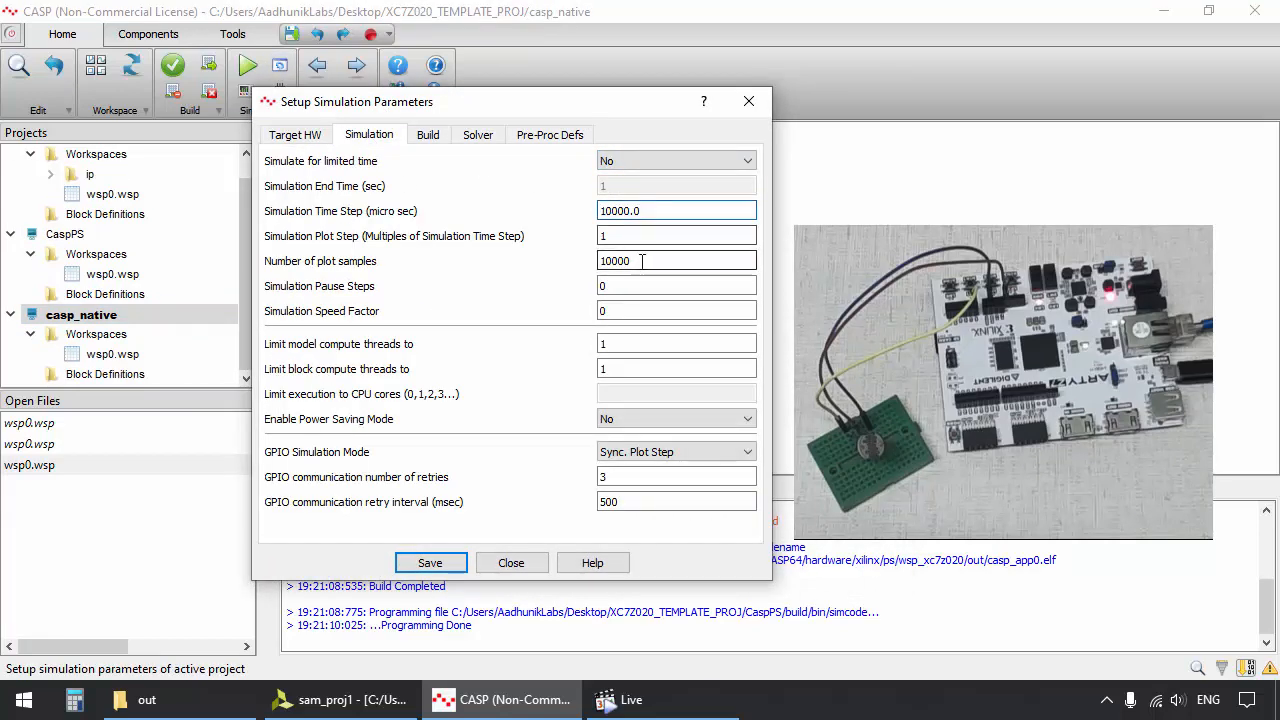
key(BackSpace)
click(608, 320)
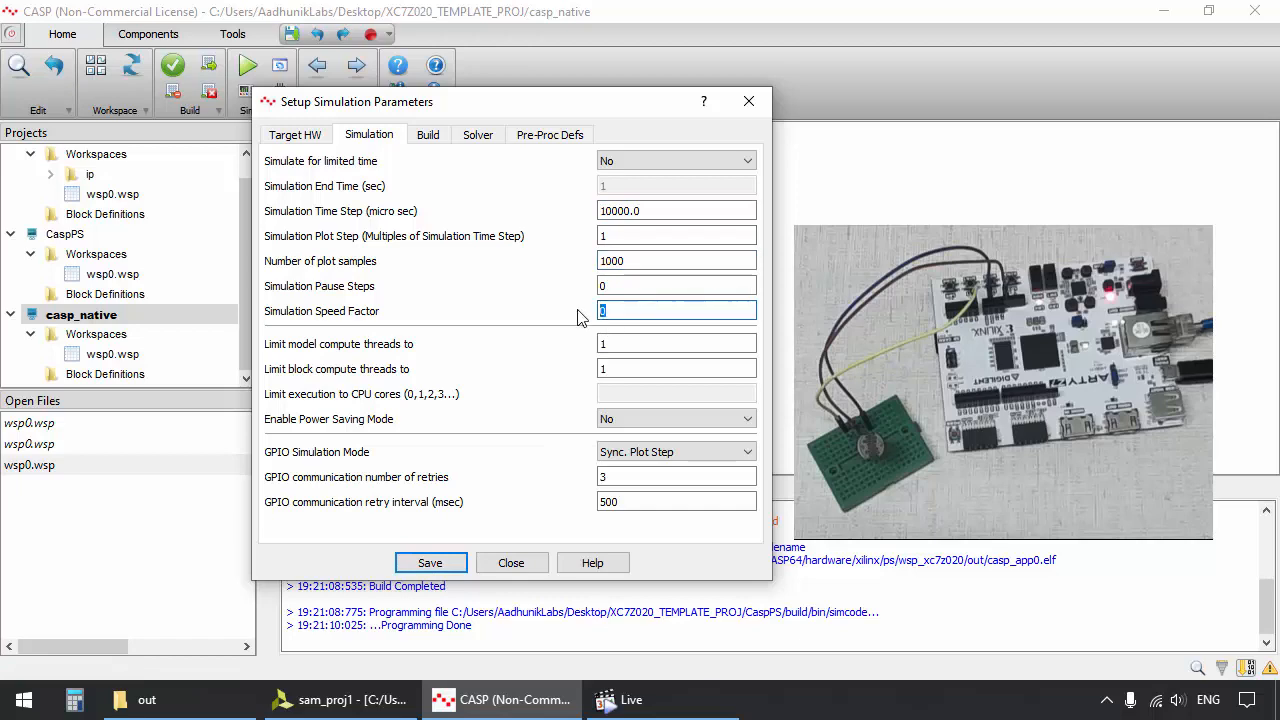
click(430, 563)
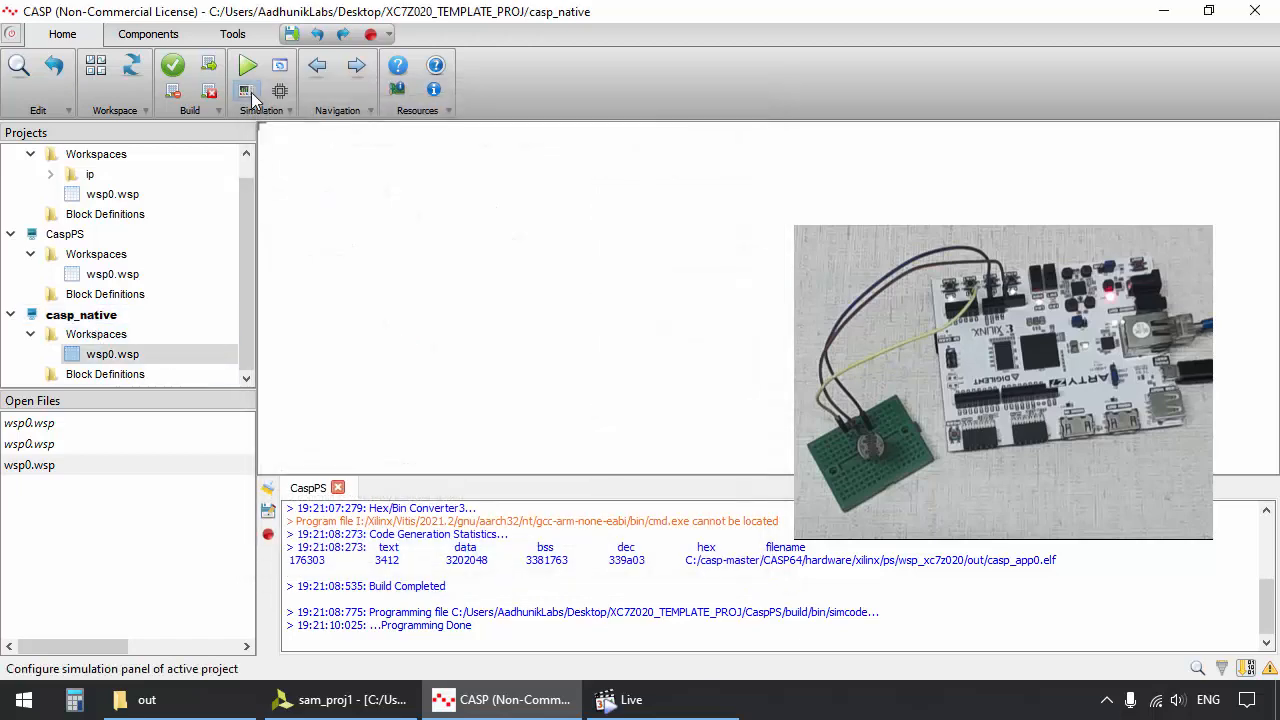
Add a group with two sub-windows to casp_native's simulation panel, set the second sub-window's type to Control/Meter, and save
click(252, 100)
click(194, 265)
click(459, 265)
click(459, 265)
click(575, 155)
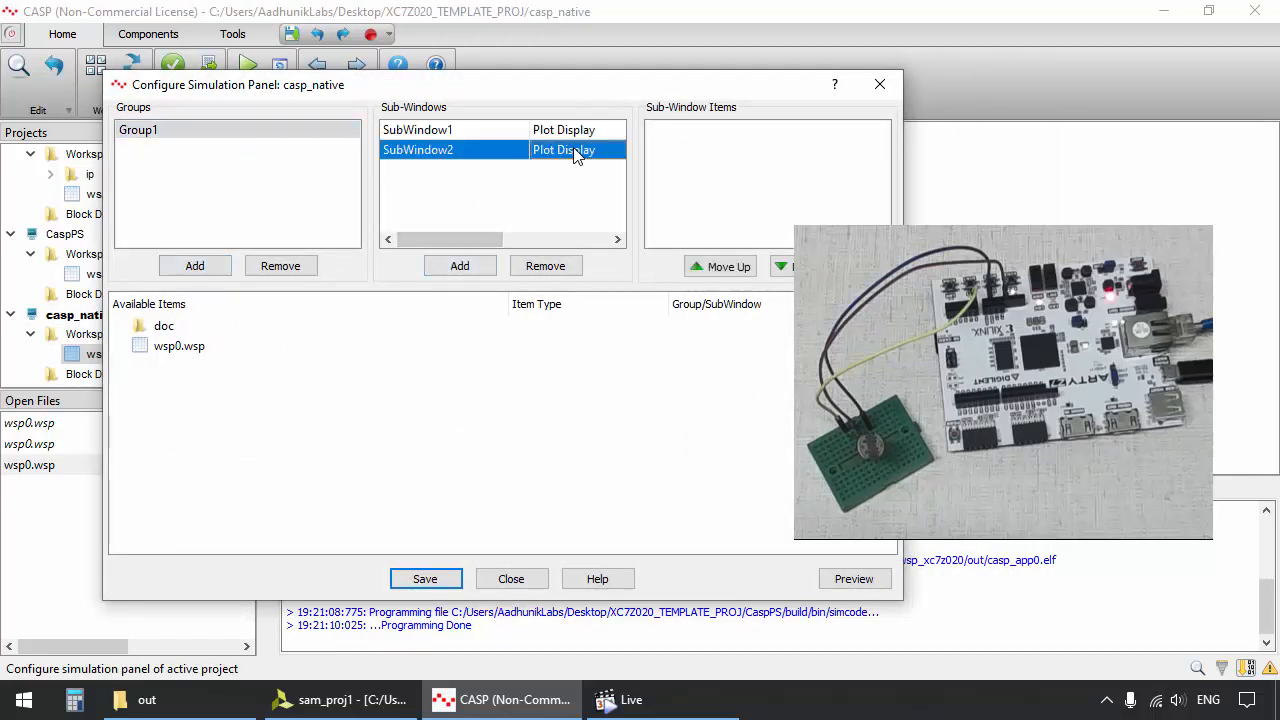
click(575, 150)
click(545, 167)
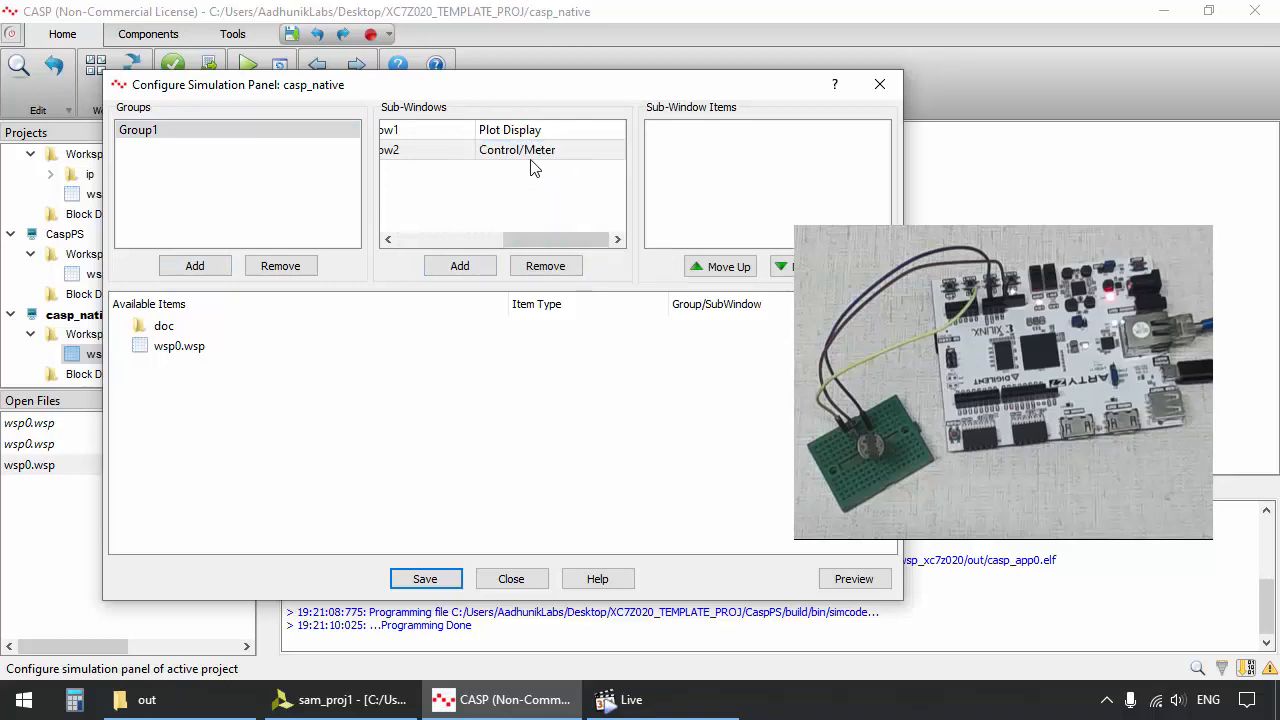
click(425, 579)
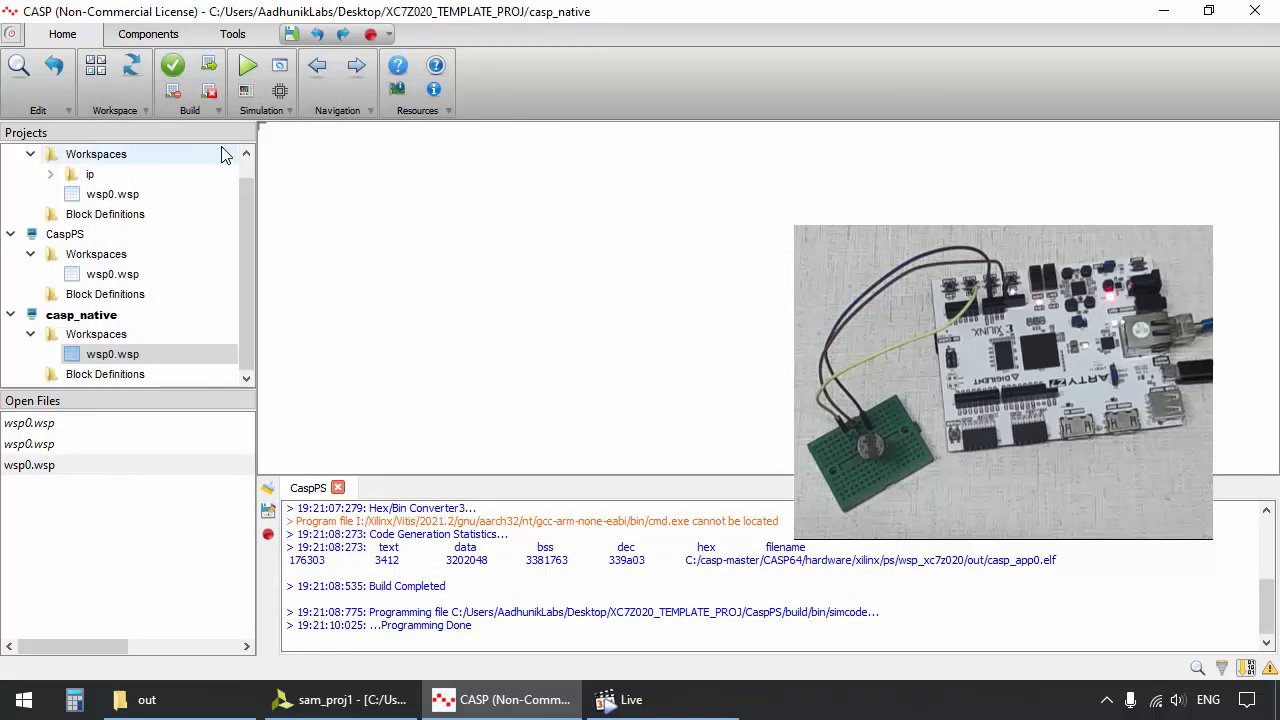
Add a Slider, a Time Plotter and a GPIO block from the block library to the casp_native workspace
click(95, 65)
drag(455, 66, 638, 57)
click(515, 370)
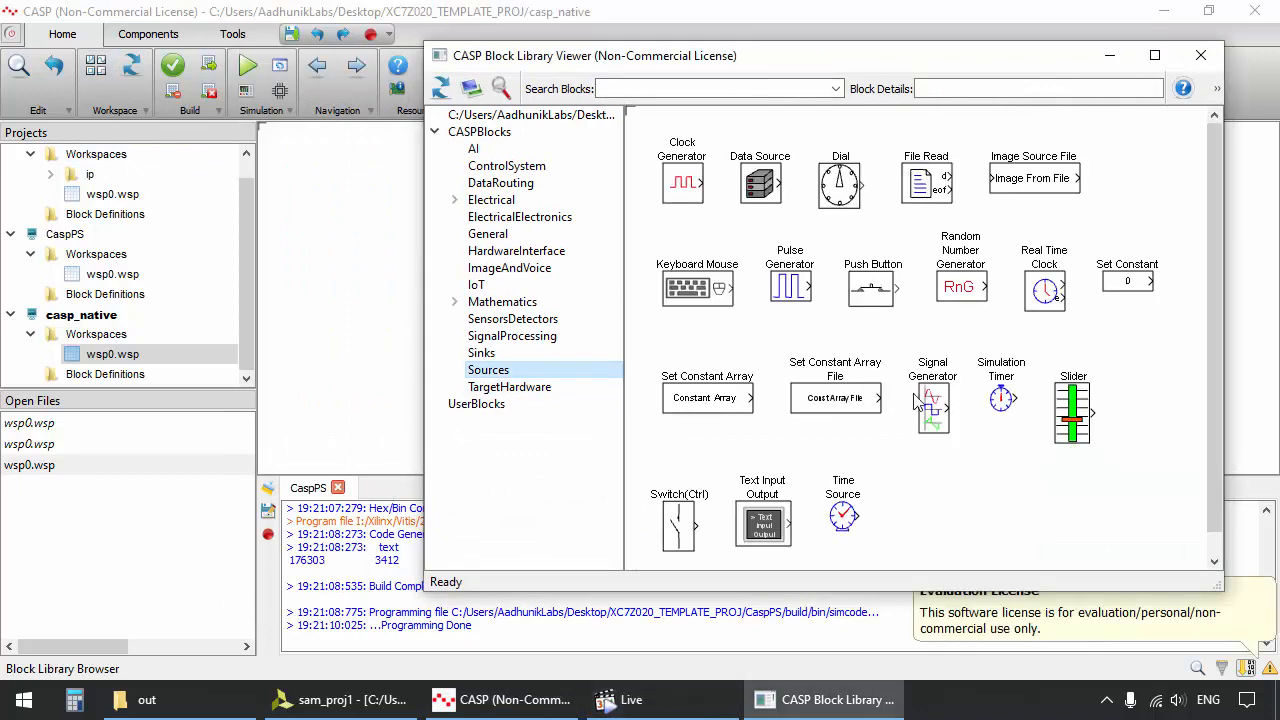
drag(1073, 410, 372, 335)
click(481, 353)
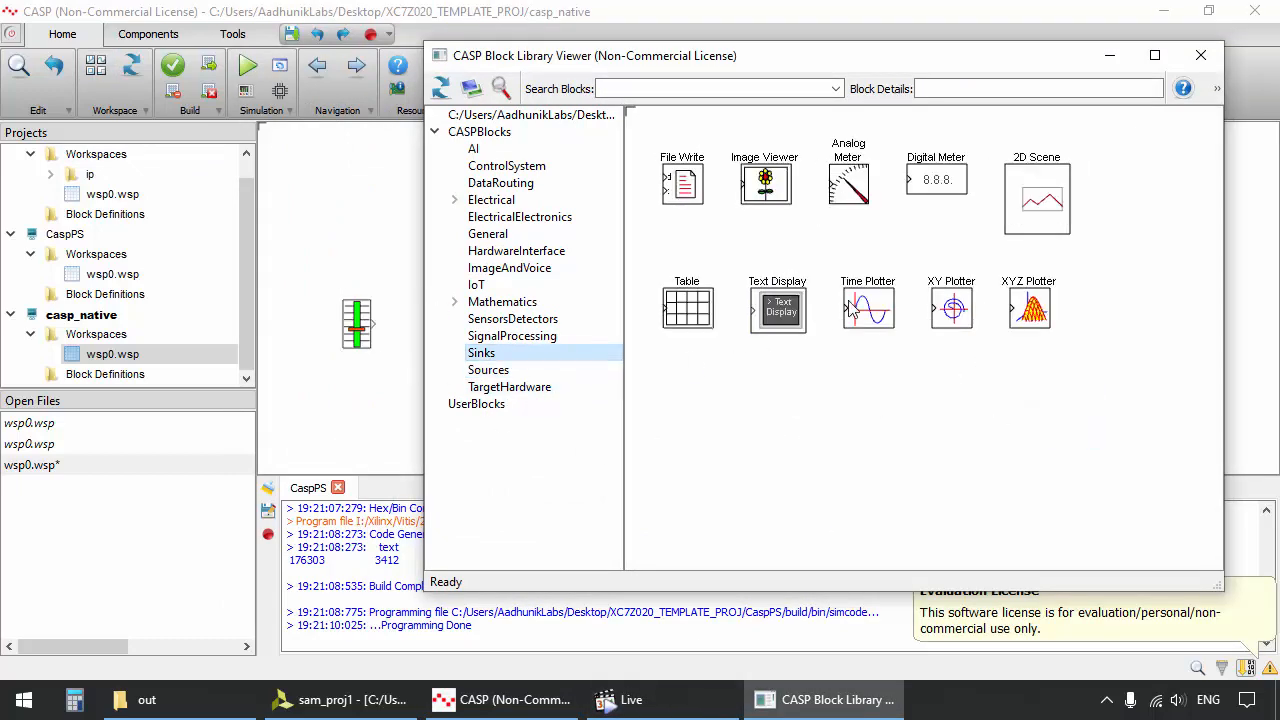
drag(868, 305, 363, 214)
click(516, 251)
drag(916, 182, 305, 200)
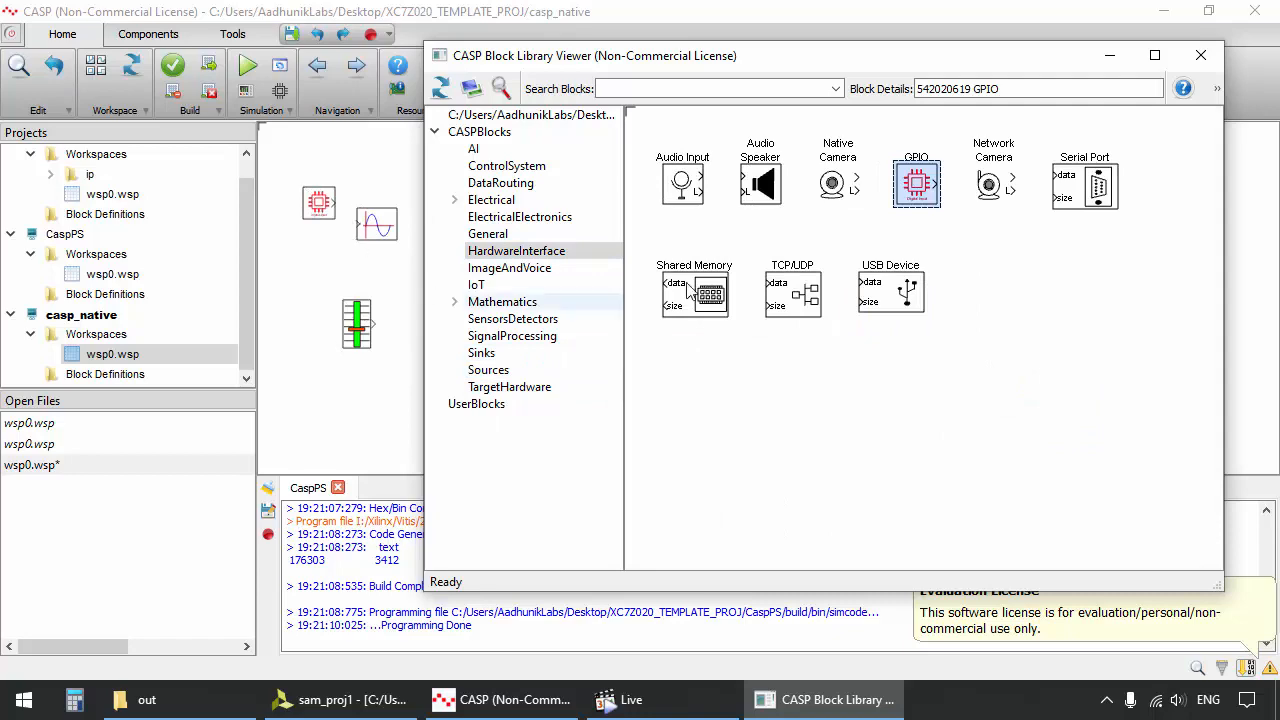
click(1110, 55)
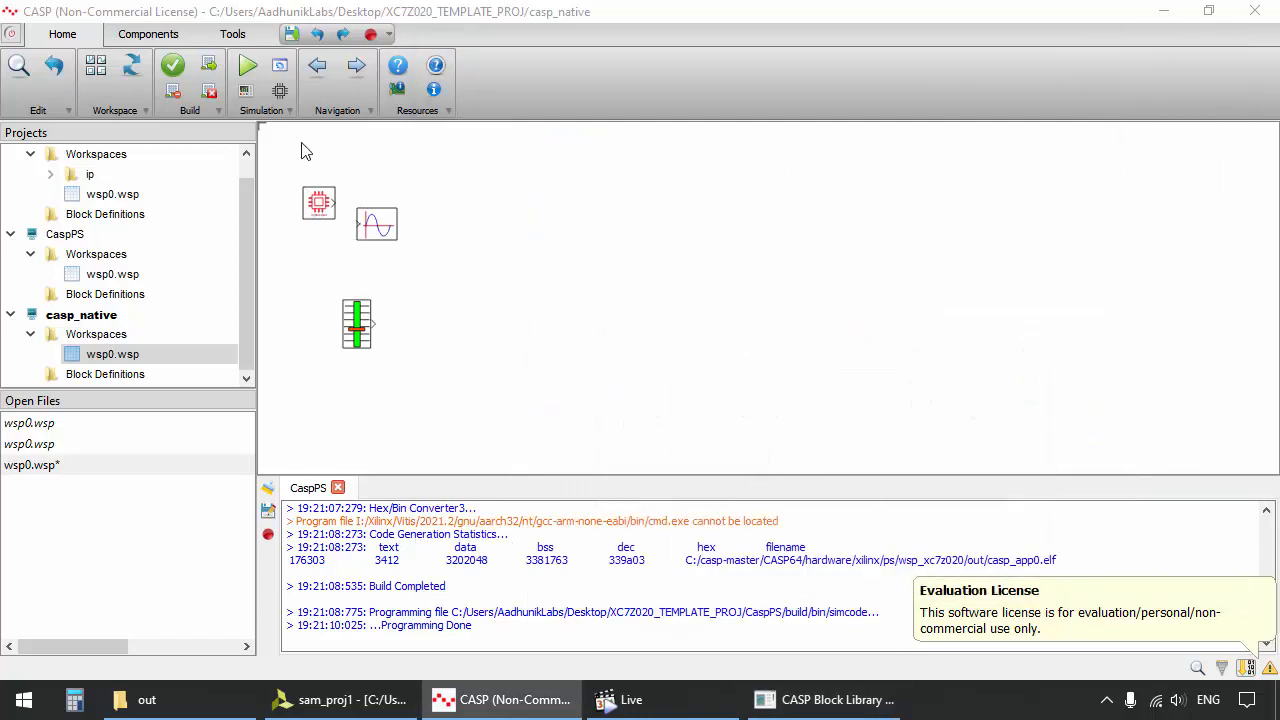
Add an Ethernet native node with IP address 192.168.1.2 to casp_native's simulation hardware configuration
click(280, 89)
click(677, 372)
click(486, 199)
click(700, 282)
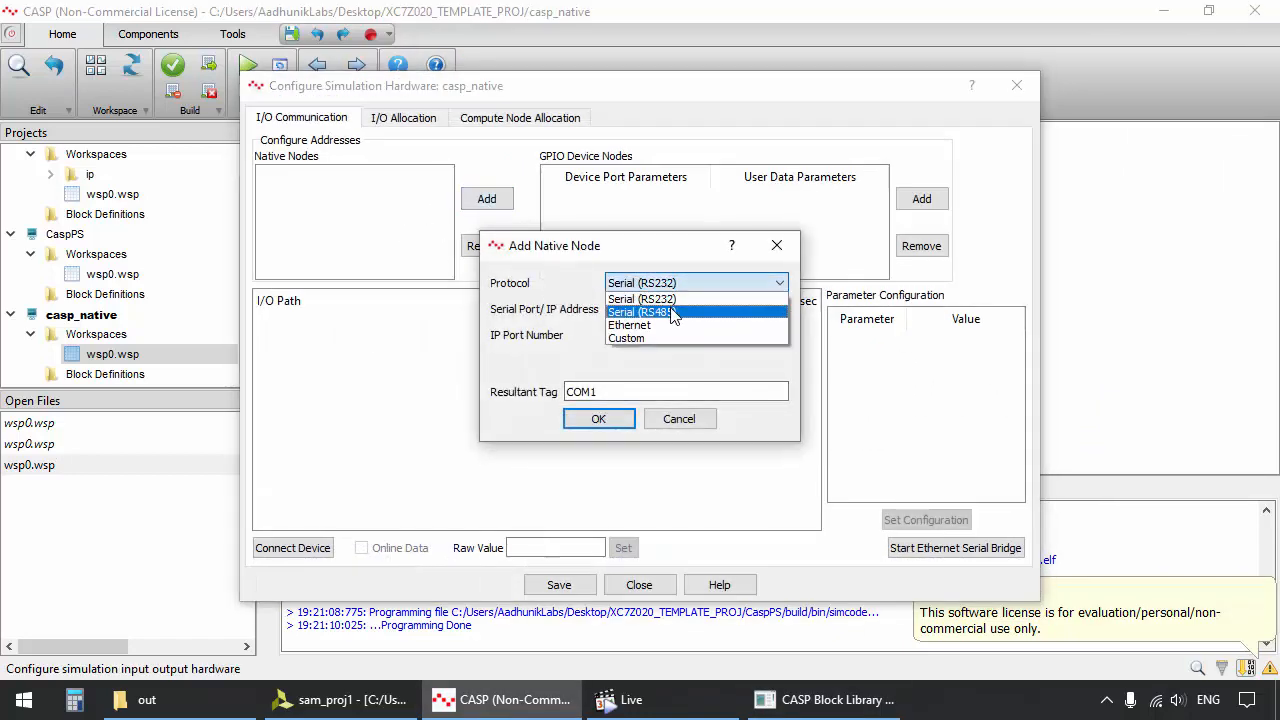
click(650, 322)
click(663, 309)
click(630, 370)
click(598, 418)
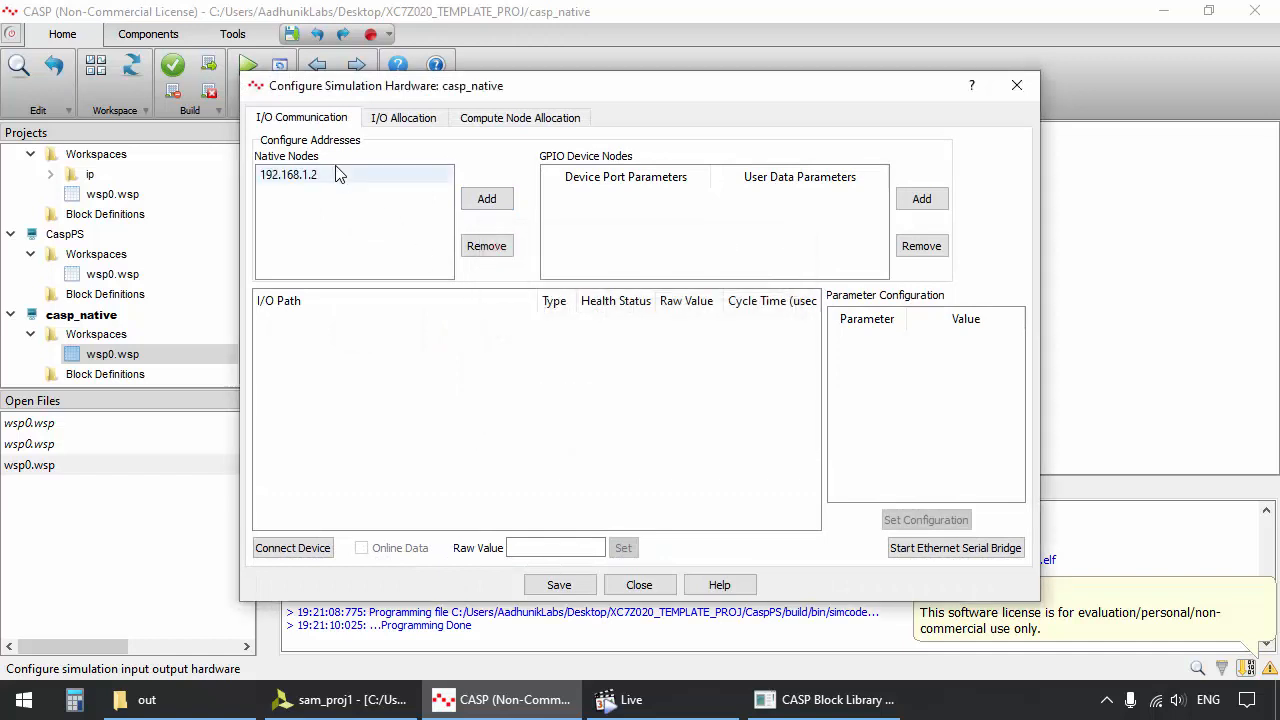
Add a GPIO device node with device IP address 192.168.1.3 under the 192.168.1.2 native node
click(921, 199)
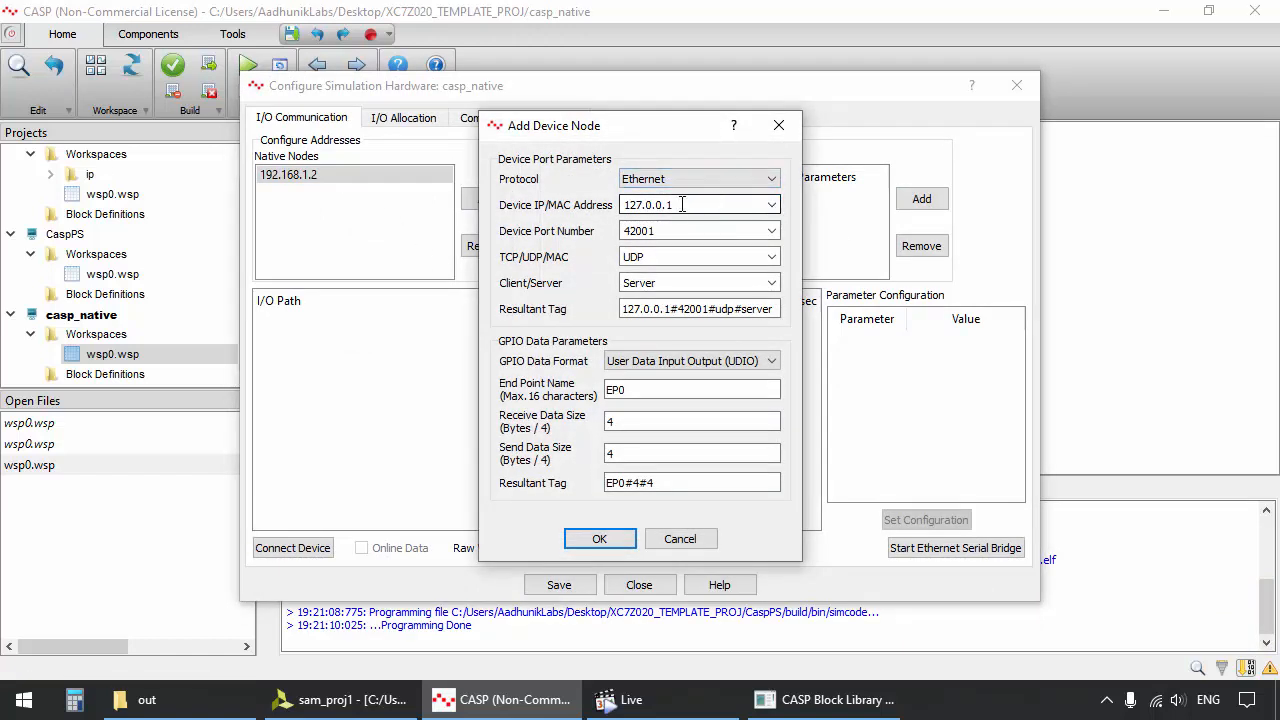
drag(682, 204, 590, 203)
text(19)
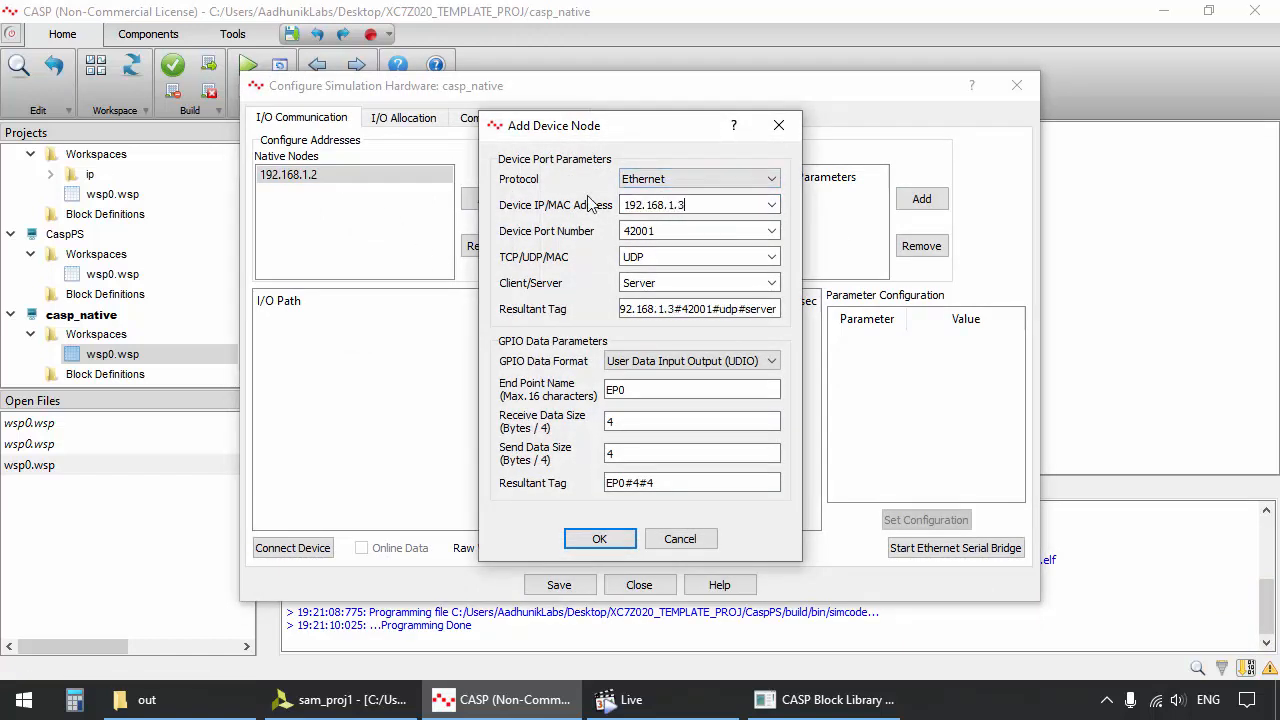
text(2.168.1.3)
click(599, 538)
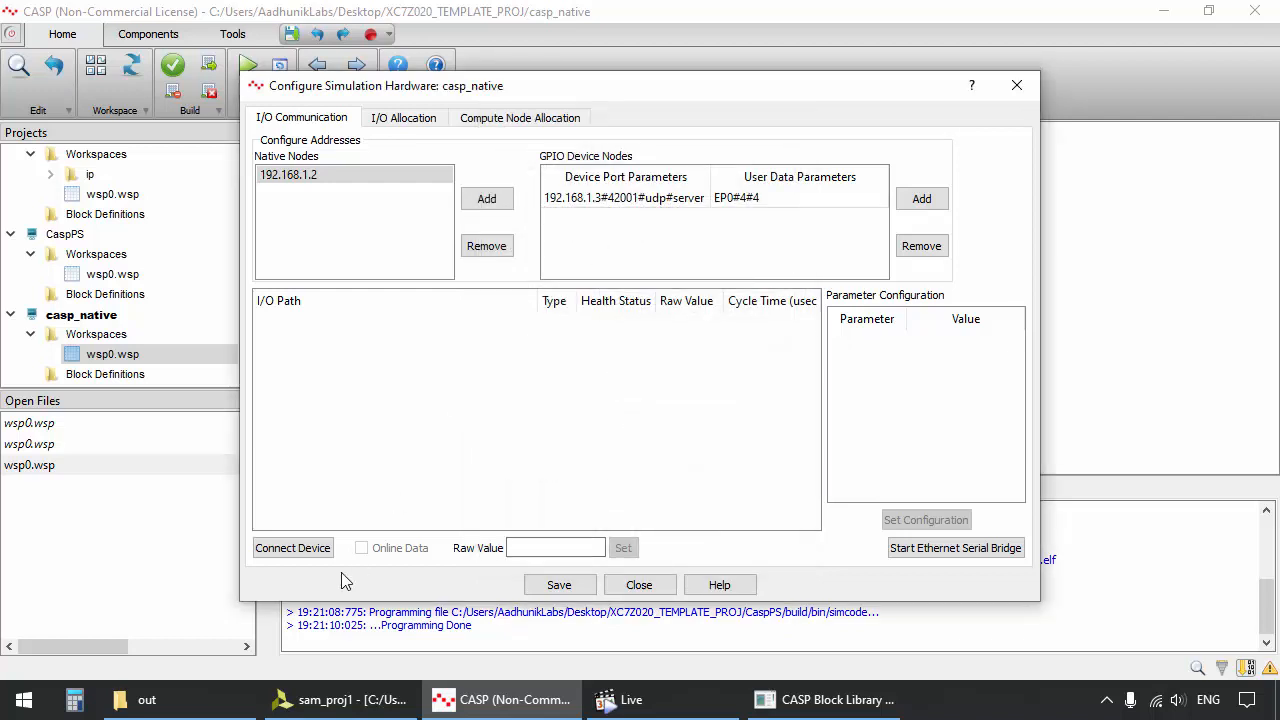
Connect to the device, turn on online data, view the EP0 channel values, and save the hardware configuration
click(295, 548)
click(748, 378)
click(398, 548)
double_click(303, 339)
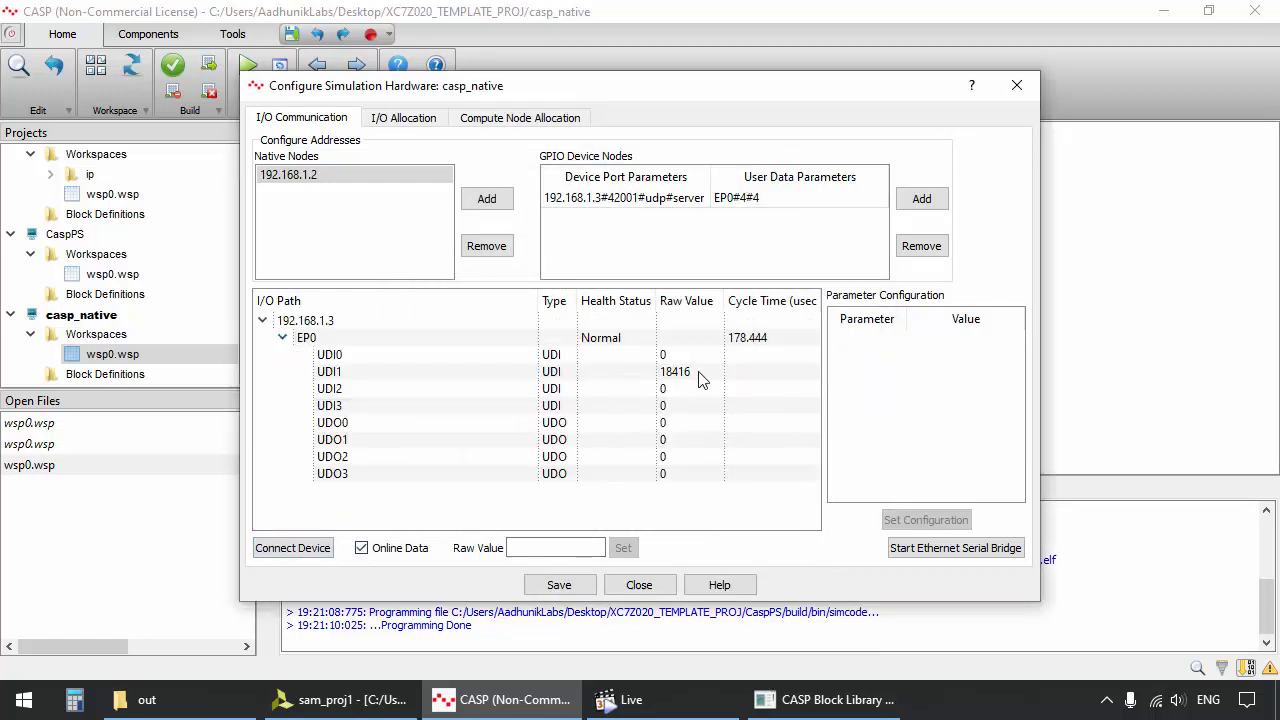
click(557, 585)
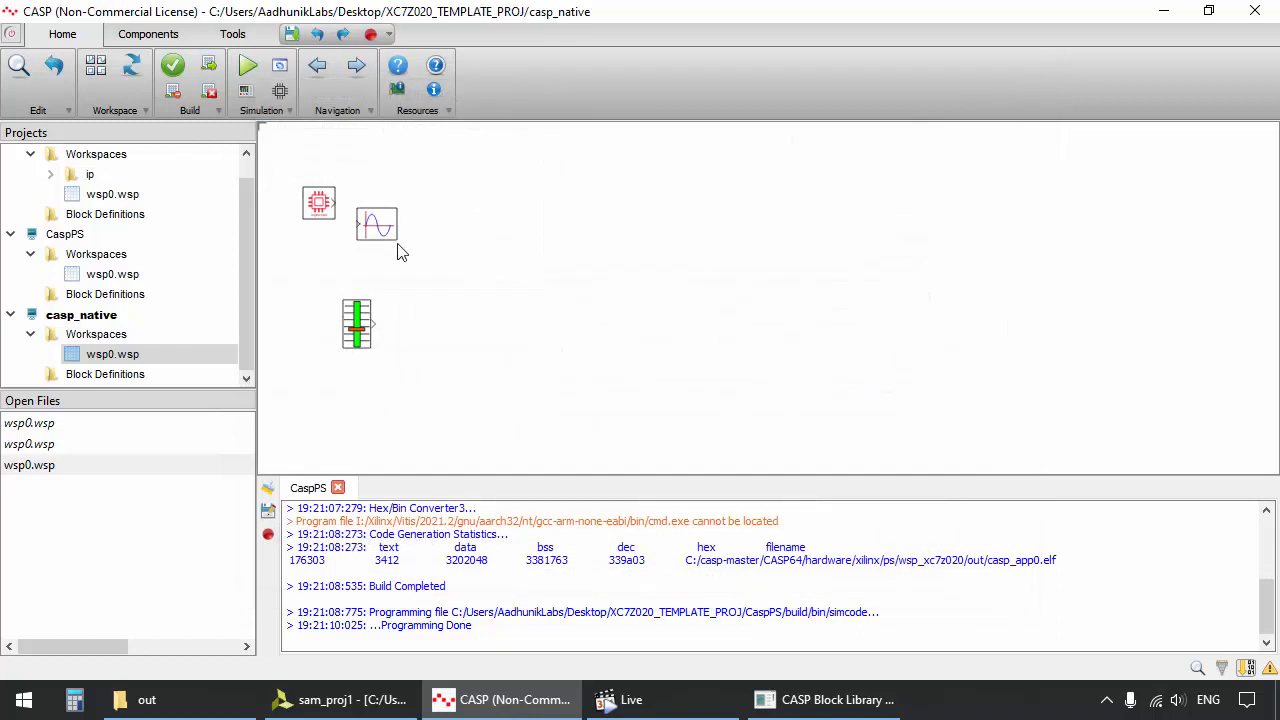
Wire the GPIO block's output to the Time Plotter and name the GPIO block adc0
drag(398, 246, 380, 204)
double_click(319, 203)
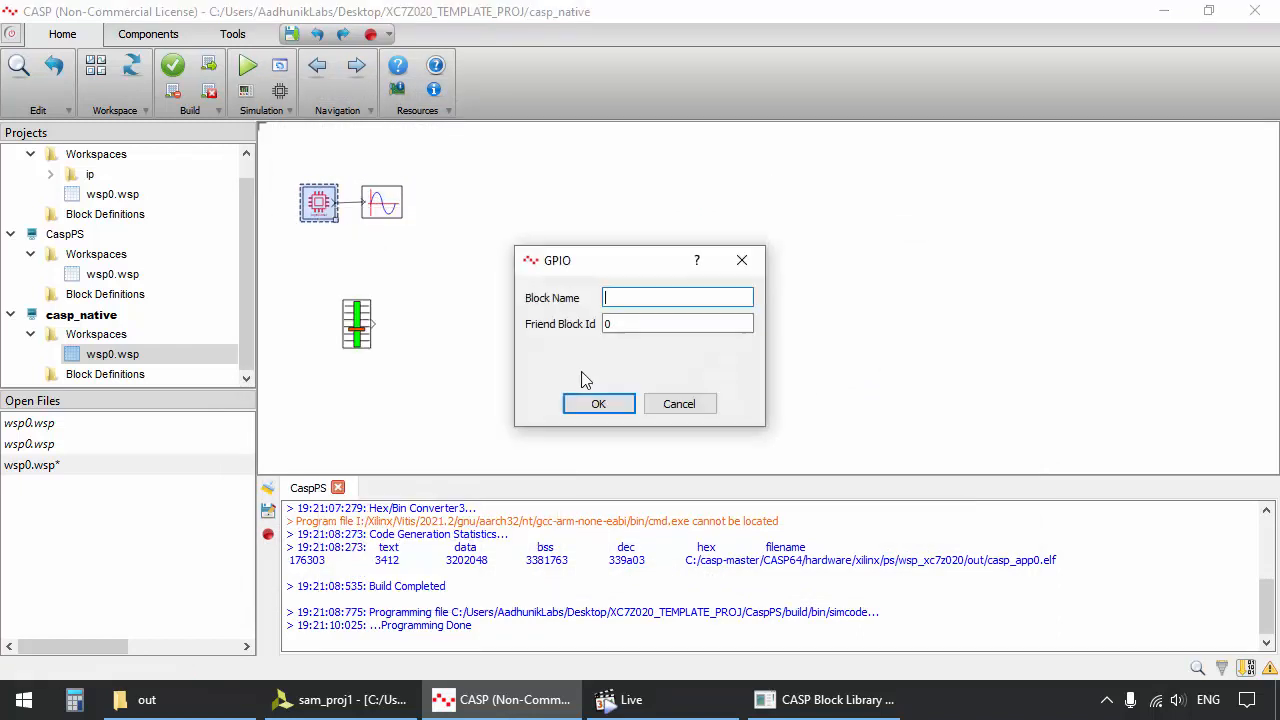
text(adc0)
key(Return)
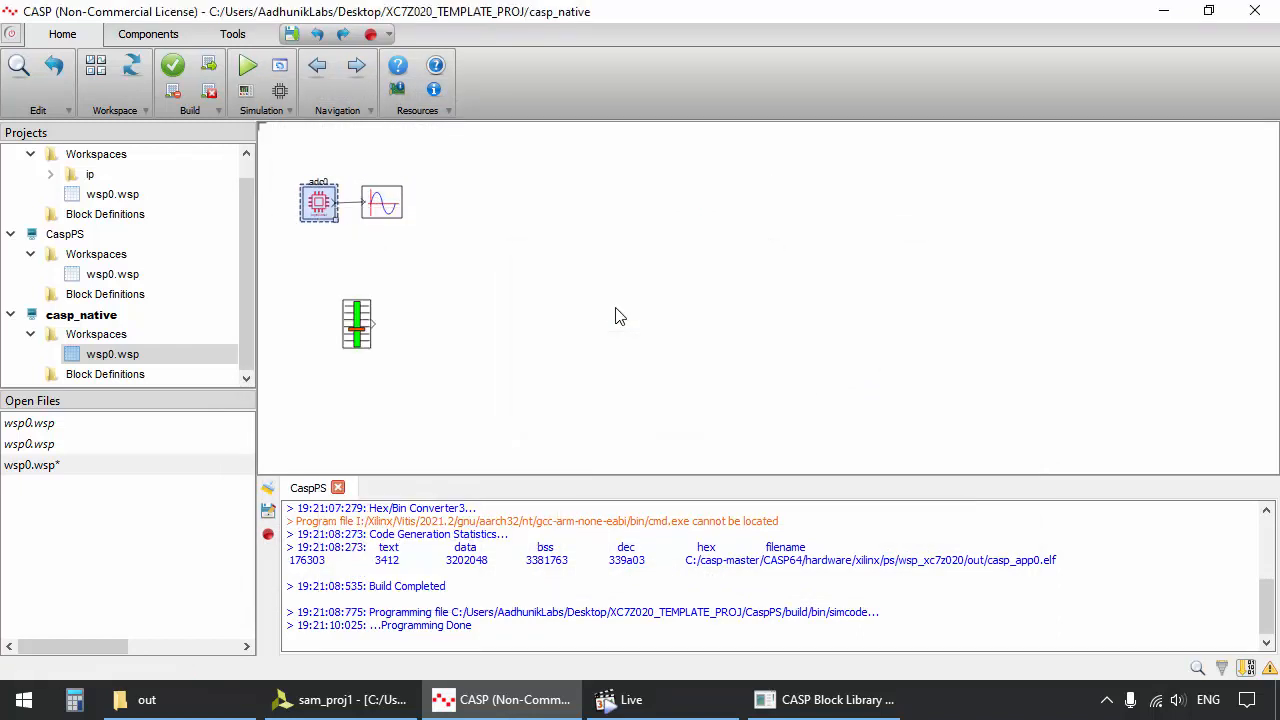
Configure adc0's basic parameters with signal type User Data Input and an integer IO port data type
scroll(618, 316, up, 2)
drag(400, 415, 357, 337)
double_click(346, 238)
click(692, 270)
click(690, 351)
click(705, 432)
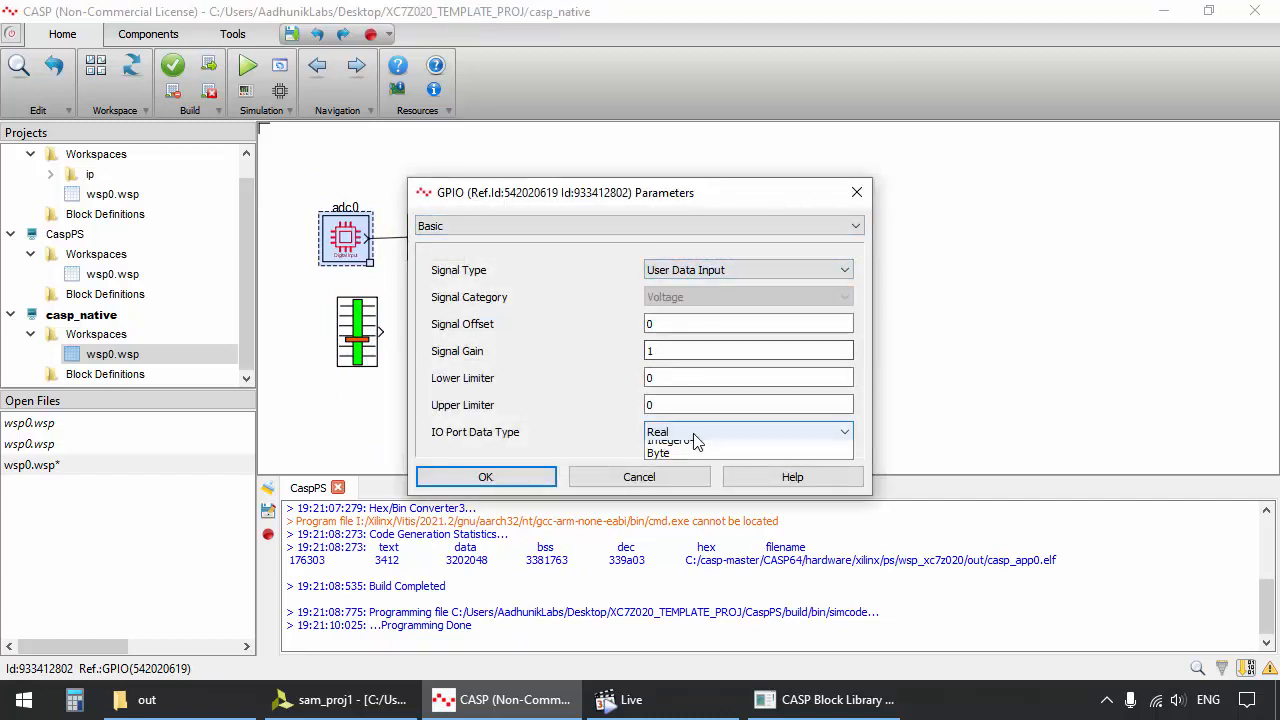
click(700, 444)
Map adc0 to end point EP0 with GPIO name UDI1, choose its GPIO type, and apply the parameters
click(693, 226)
click(690, 250)
click(687, 297)
click(687, 311)
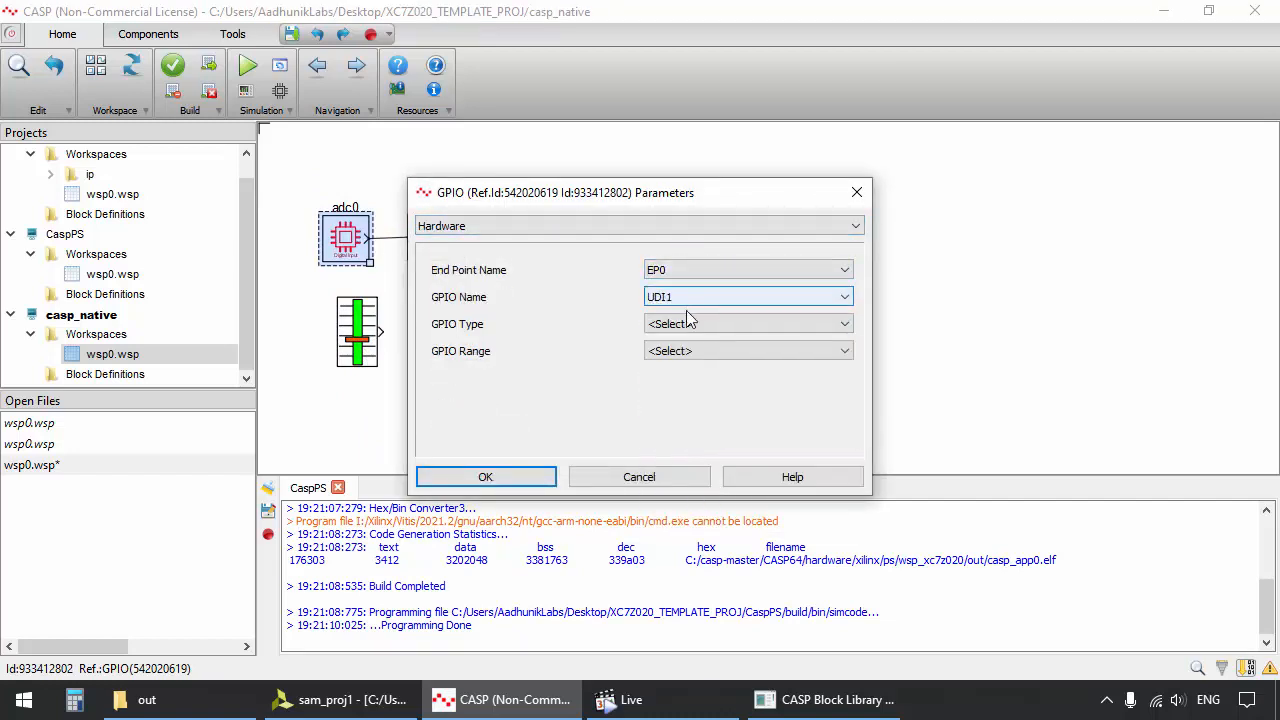
click(692, 324)
click(697, 336)
click(500, 477)
Name the Time Plotter plt0 and choose its simulation panel group and sub-window
double_click(436, 237)
text(plt)
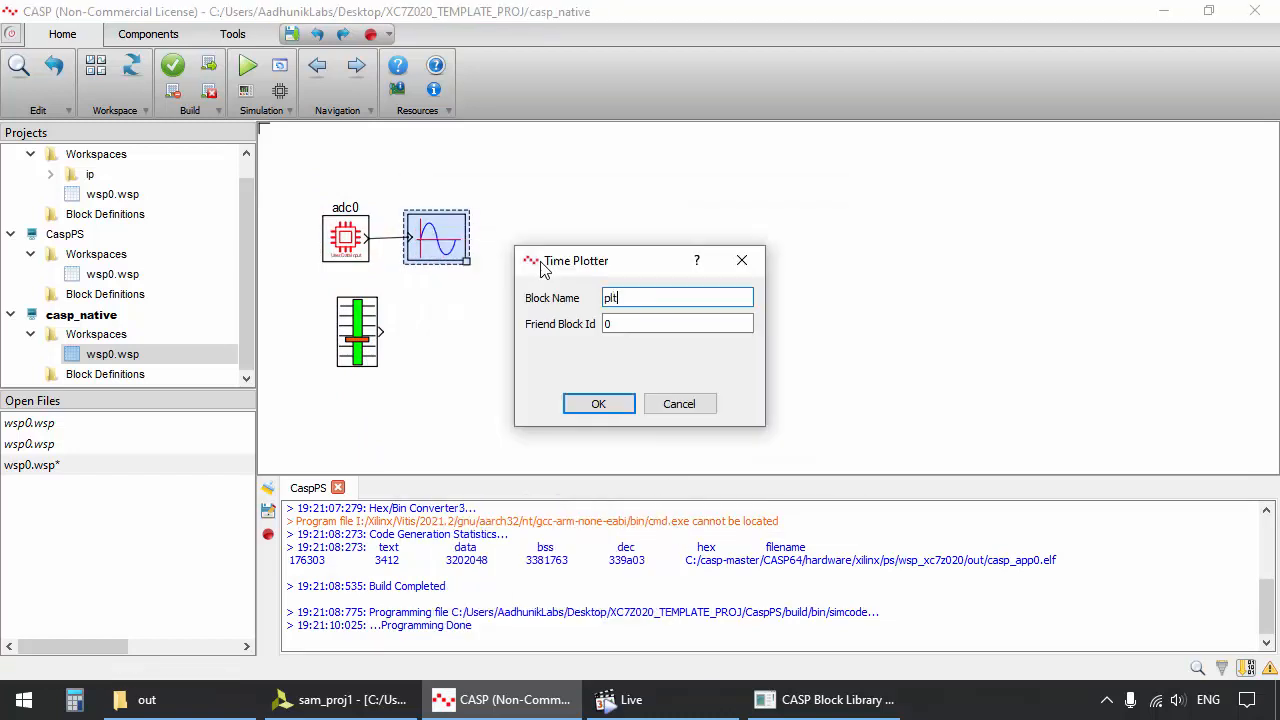
text(0)
key(Return)
click(672, 337)
click(674, 351)
click(675, 366)
click(675, 379)
click(492, 409)
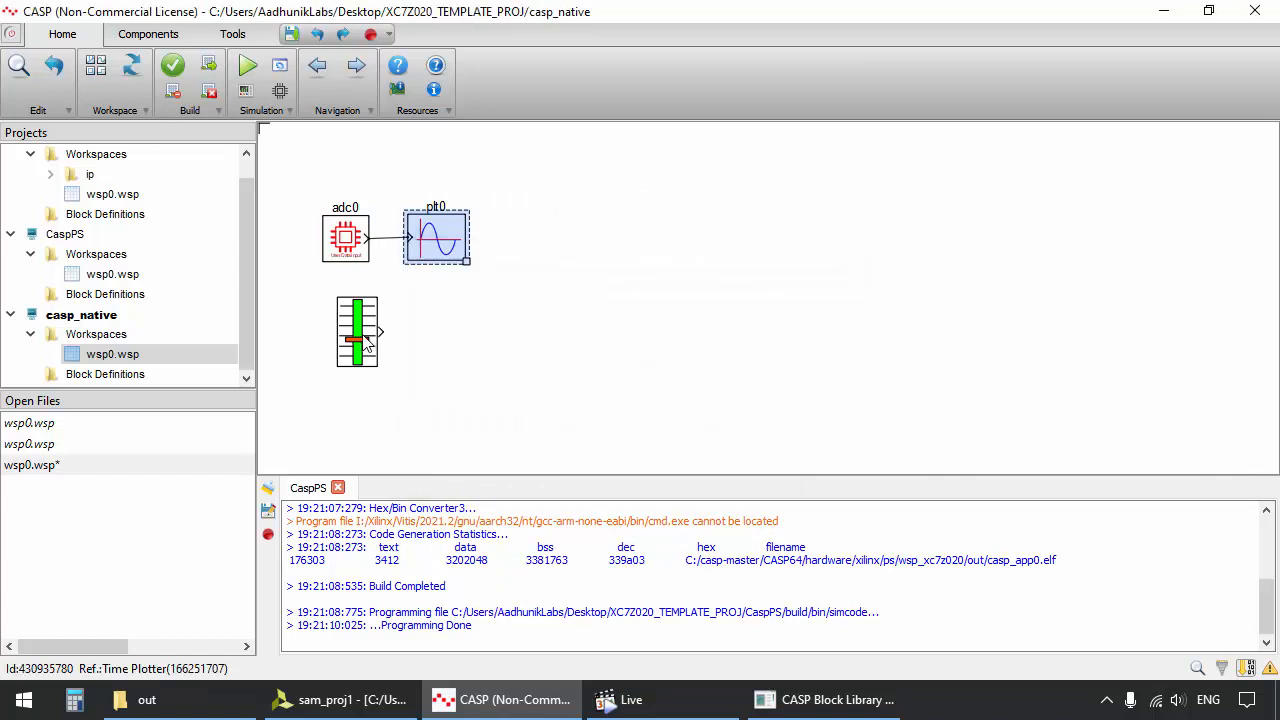
Name the slider led_redl and set its data type to Integer32_Boolean, maximum value to 100 and step size to 5
double_click(360, 334)
text(redl)
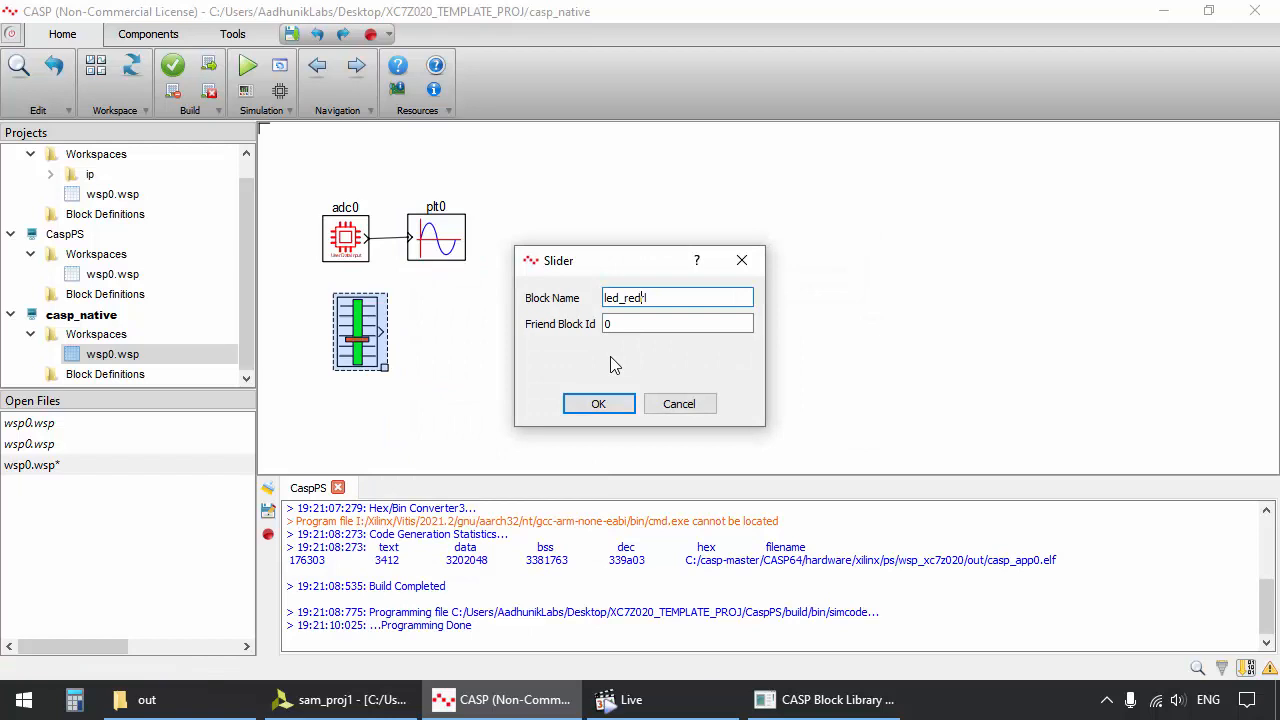
key(Return)
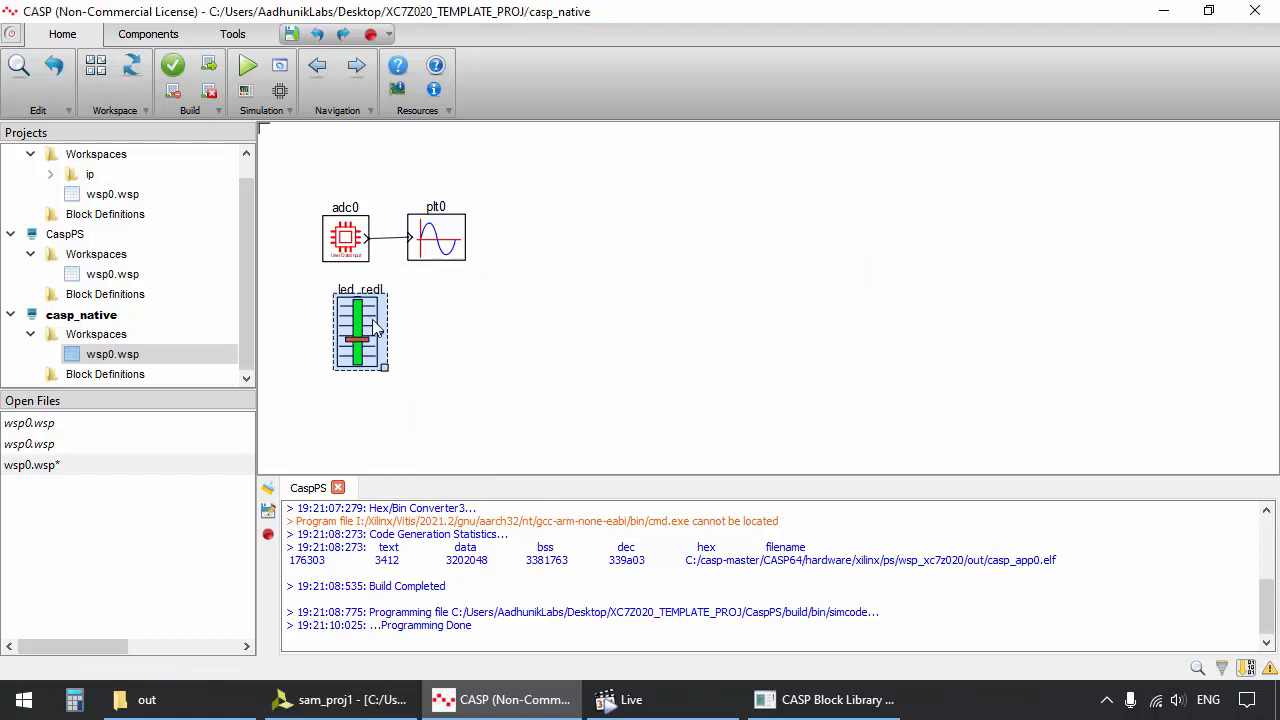
double_click(371, 318)
click(687, 298)
click(667, 326)
key(Tab)
text(100)
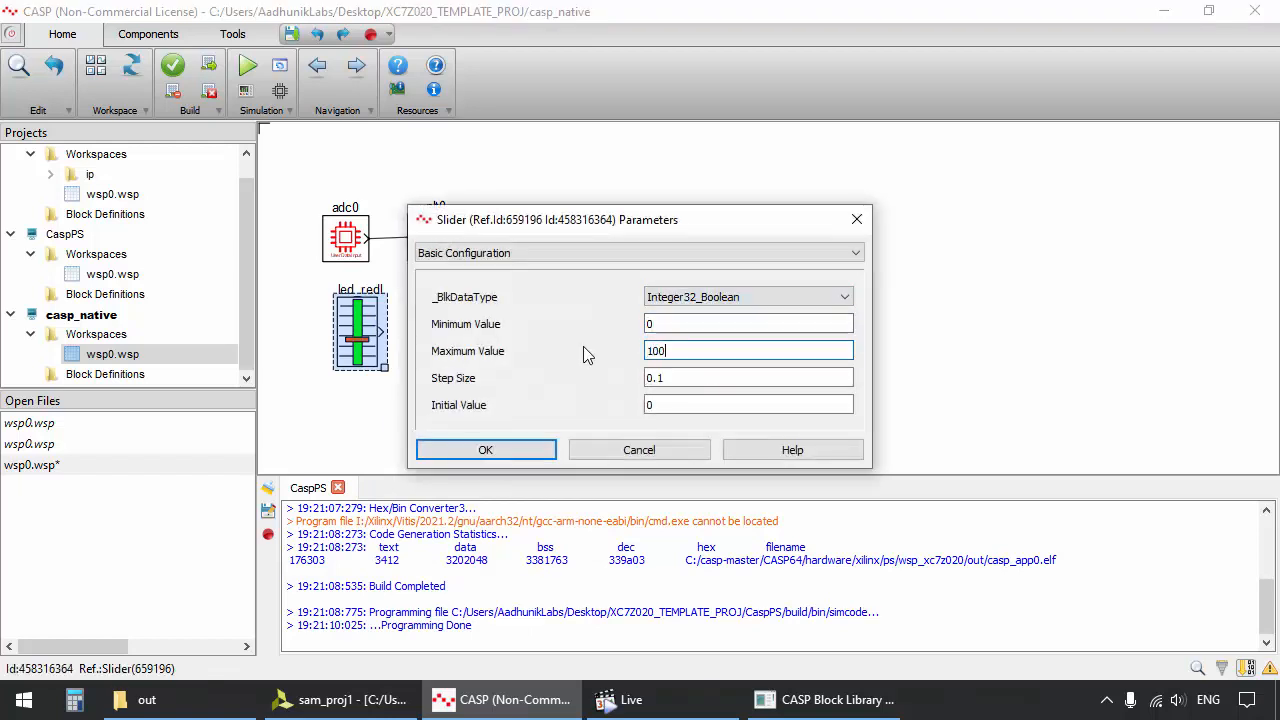
key(Tab)
text(5)
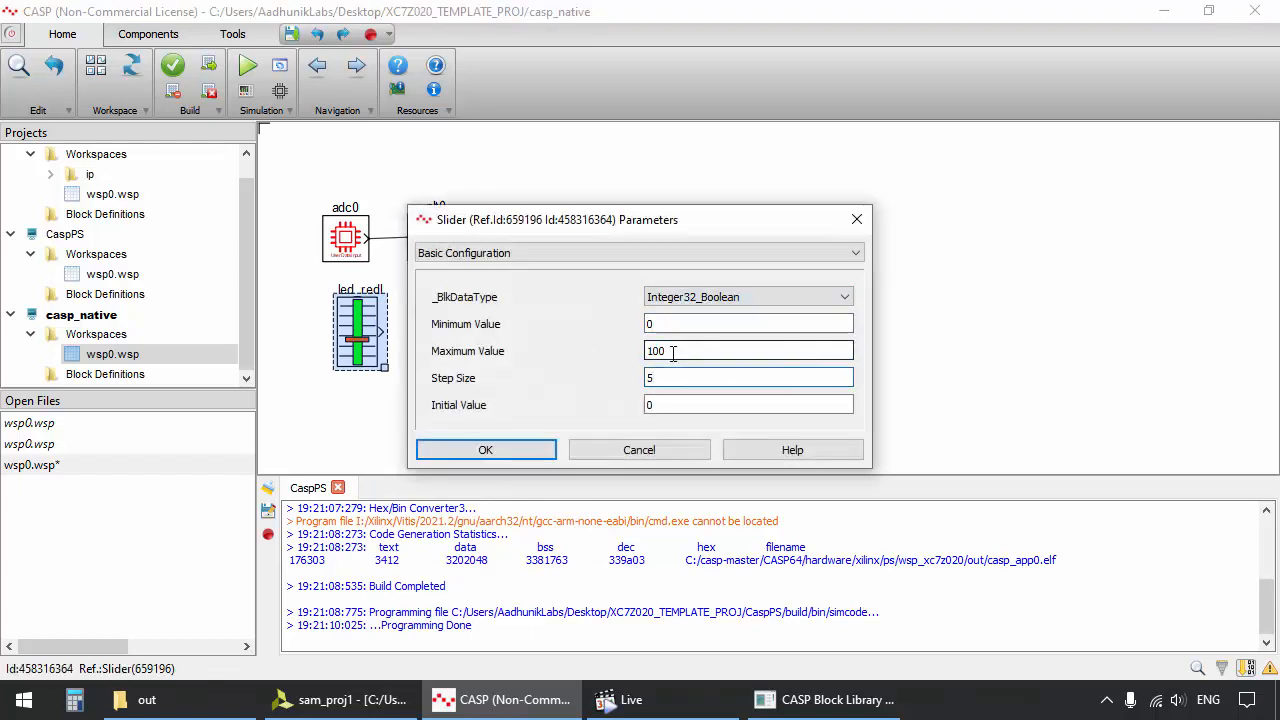
click(502, 446)
Assign the led_redl slider to a simulation panel group and sub-window
double_click(367, 322)
click(640, 253)
click(640, 282)
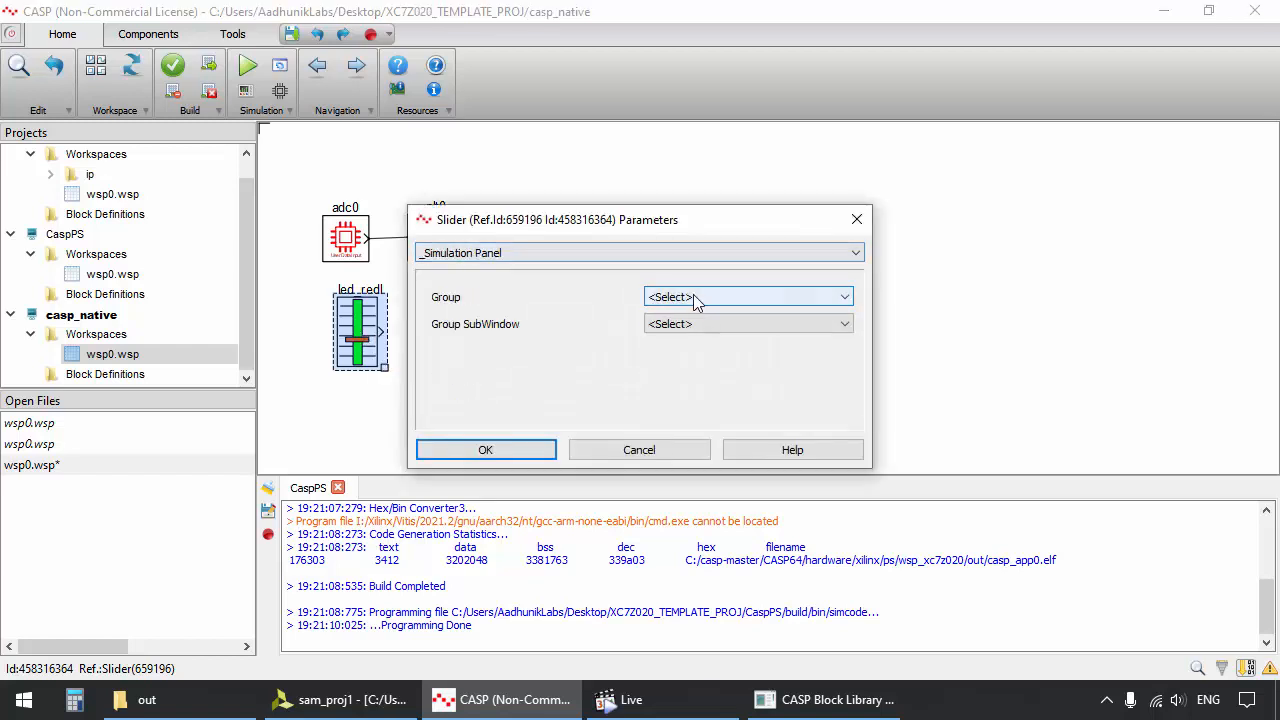
click(694, 299)
click(690, 326)
click(690, 325)
click(501, 441)
Make two copies of the led_redl slider and place them below the original
key(ctrl+c)
key(ctrl+v)
click(401, 368)
key(ctrl+v)
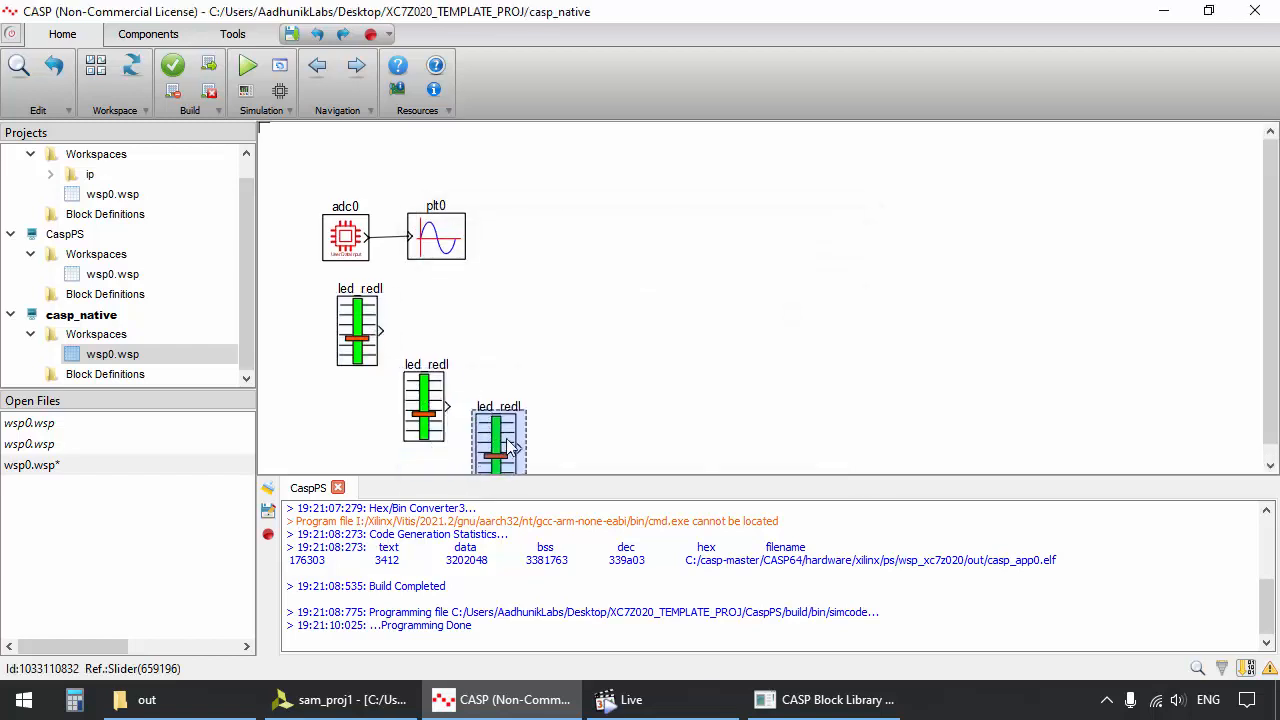
click(492, 414)
scroll(421, 419, down, 1)
drag(466, 392, 457, 415)
Duplicate the adc0 GPIO block and move the copy to the empty area beyond the sliders
click(328, 213)
key(ctrl+c)
key(ctrl+v)
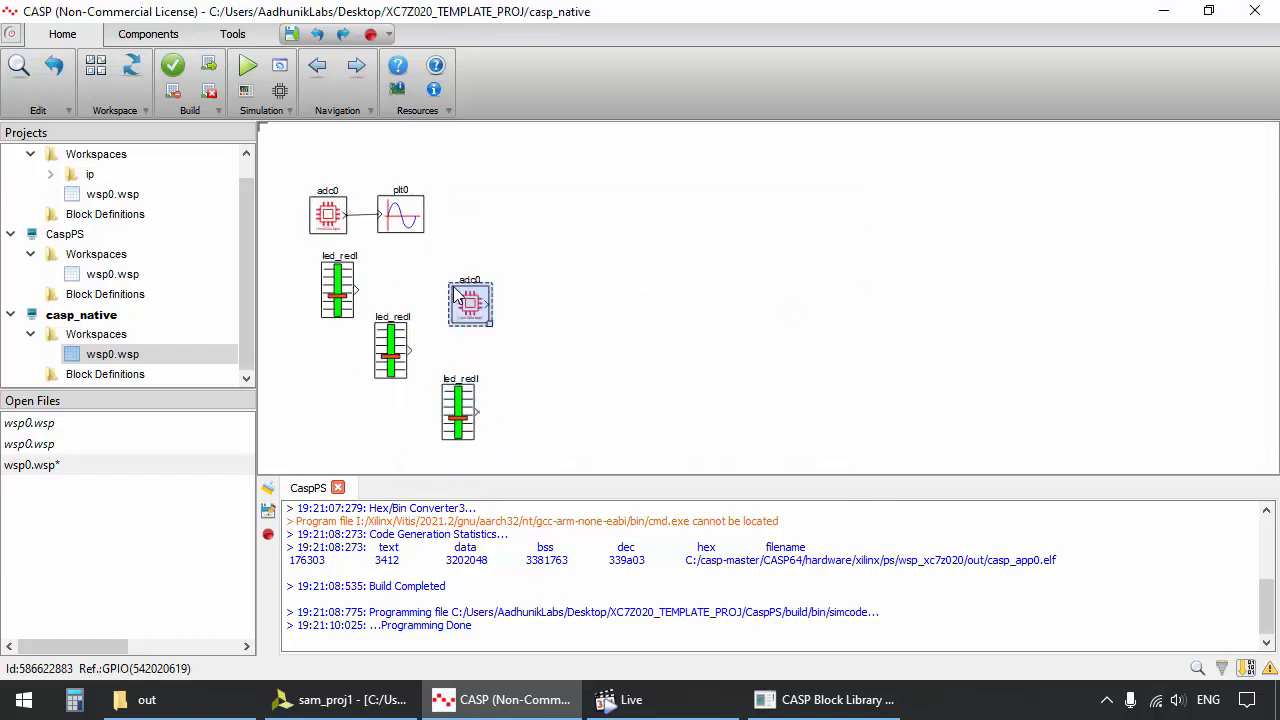
drag(462, 297, 631, 273)
Stack the three sliders in a column beyond plt0 and place the copied GPIO block beside the top slider
drag(337, 290, 498, 198)
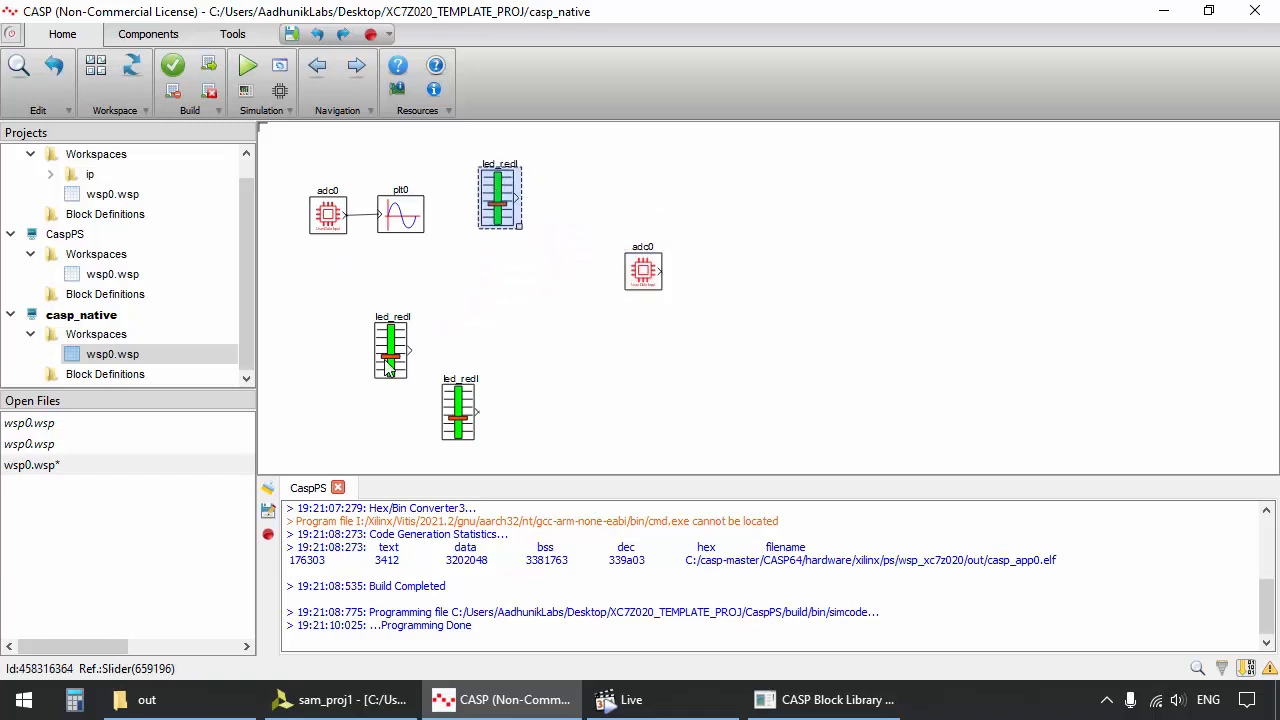
drag(389, 358, 499, 288)
drag(457, 411, 500, 357)
drag(643, 266, 586, 215)
scroll(588, 220, up, 1)
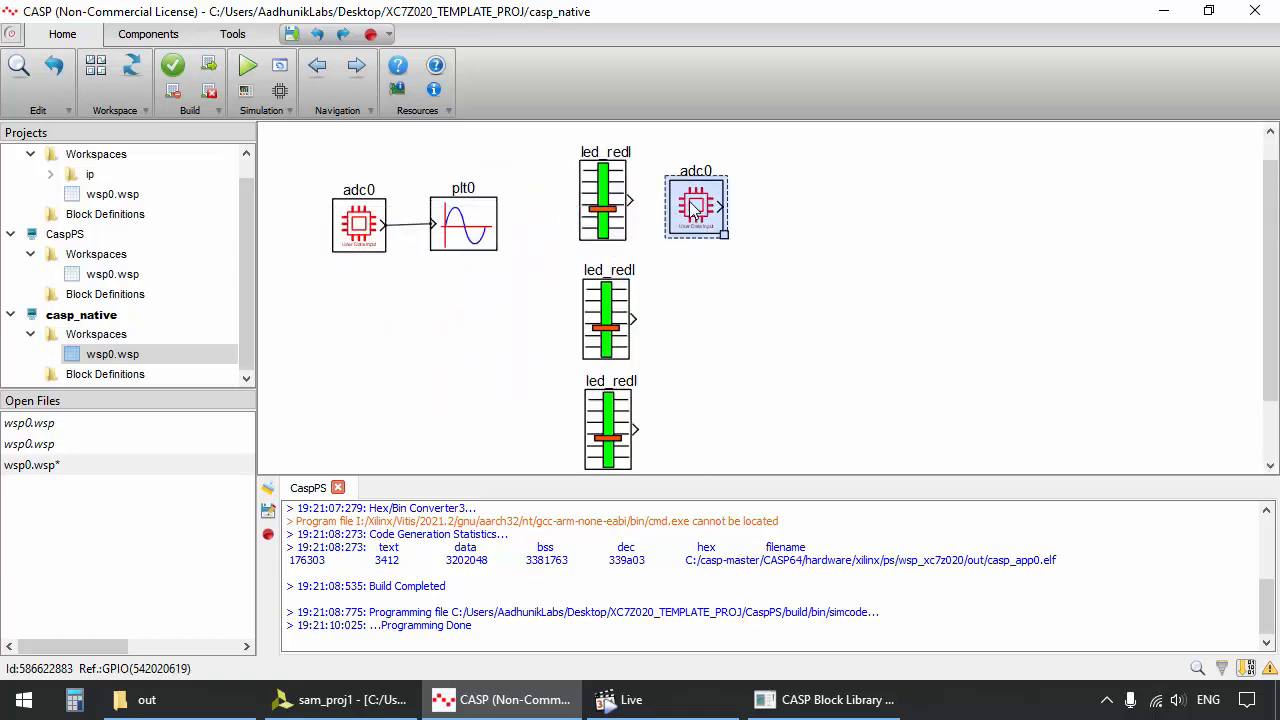
Rename the copied GPIO block led_red and set its signal type to User Data Output
double_click(696, 205)
text(led_red)
key(Return)
double_click(702, 212)
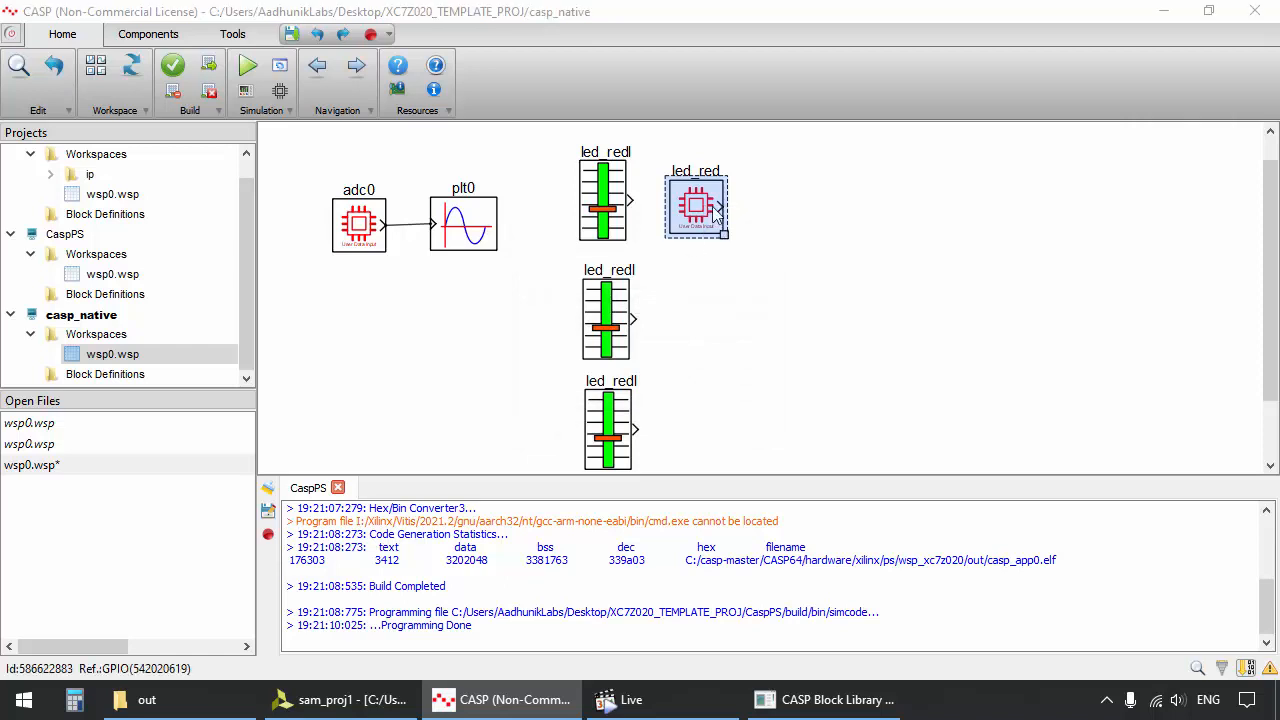
click(696, 270)
click(692, 366)
Map led_red to end point EP0 with GPIO name UDO0, and connect the block to the top slider
click(690, 228)
click(688, 256)
click(685, 271)
click(685, 295)
click(686, 299)
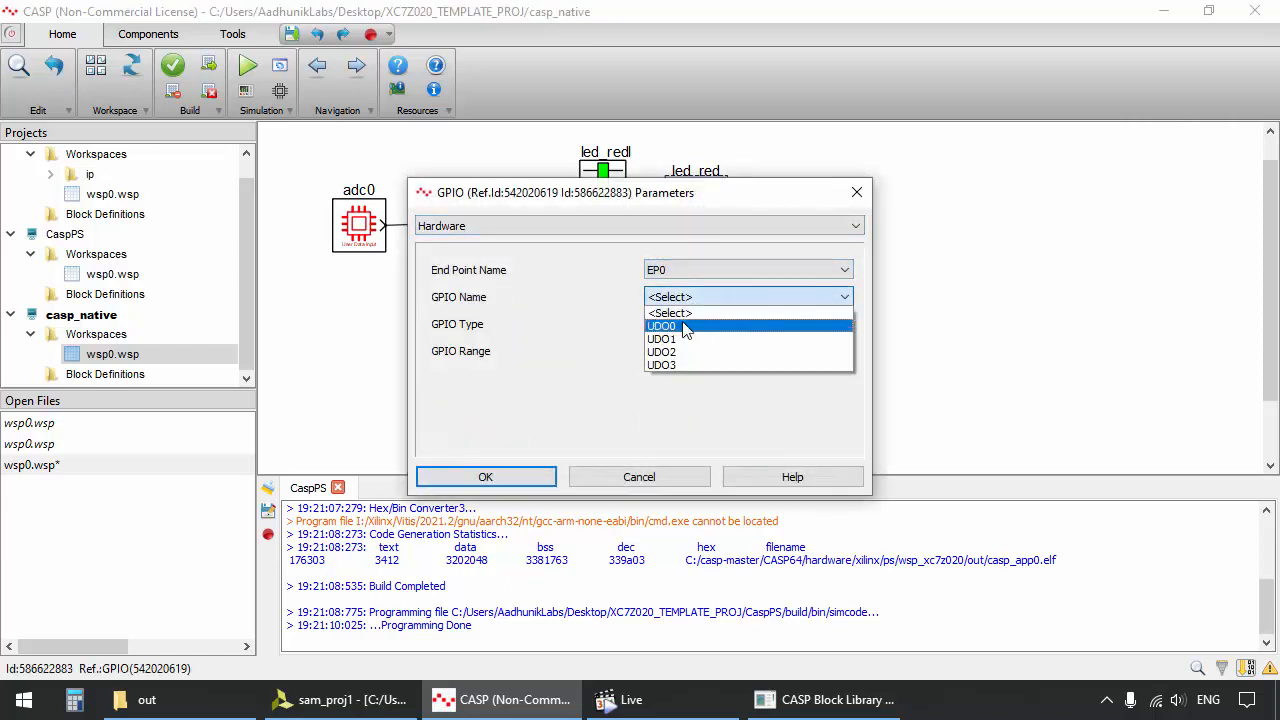
click(688, 326)
click(488, 477)
mouse_move(700, 213)
mouse_down()
mouse_move(672, 204)
mouse_move(694, 208)
mouse_up()
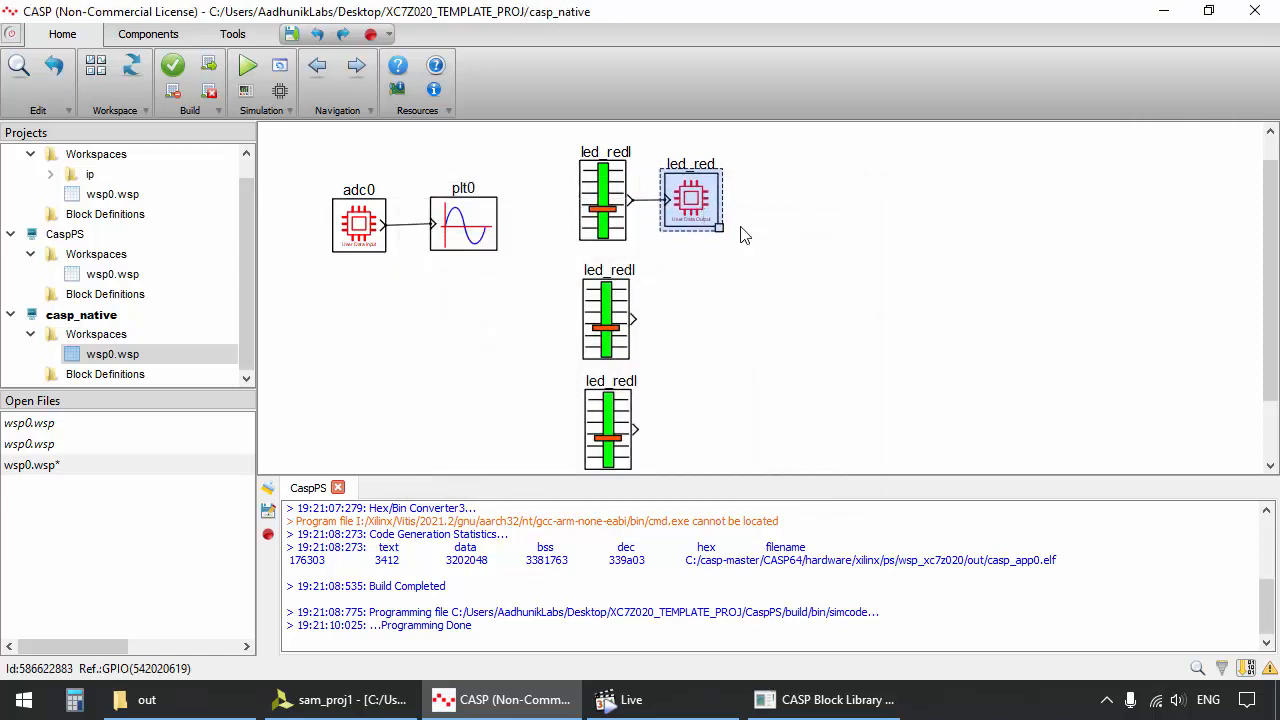
Paste two copies of the led_red GPIO block and connect them to the middle and bottom sliders
click(653, 322)
key(ctrl+v)
drag(712, 325, 697, 323)
click(706, 452)
key(ctrl+v)
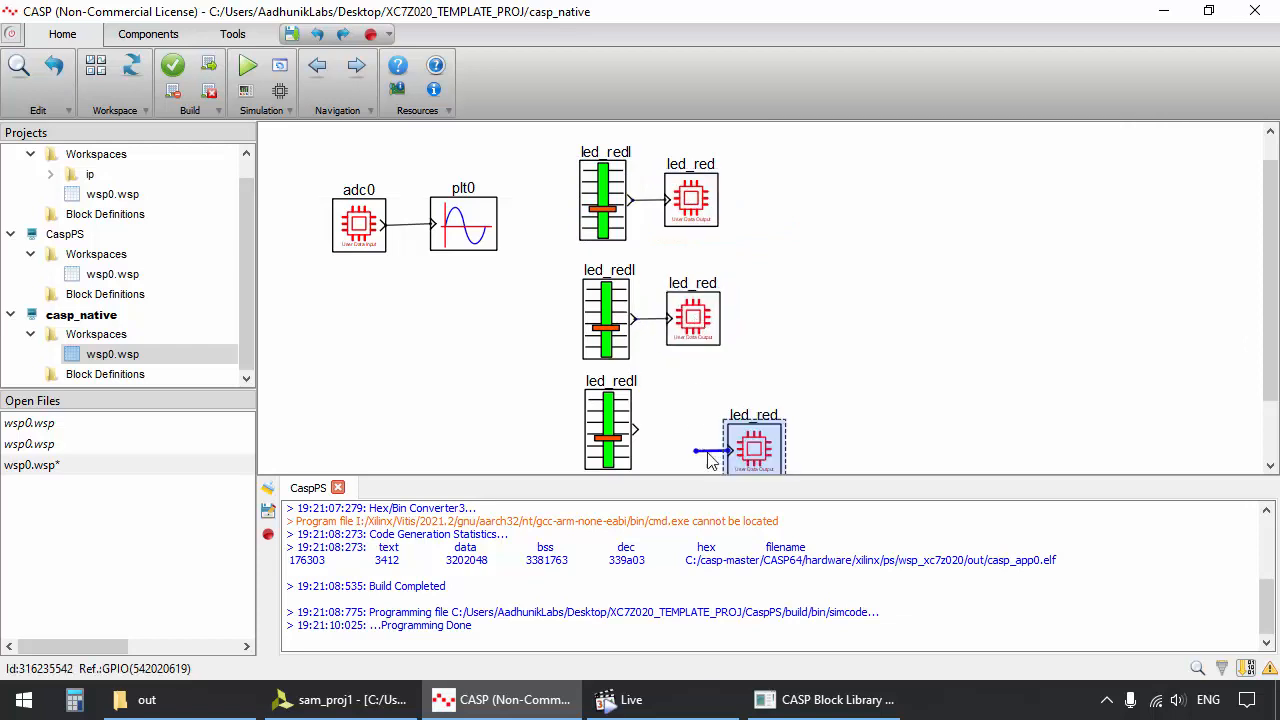
drag(742, 449, 686, 428)
Rename the middle GPIO output block led_green and the bottom one led_blue
double_click(692, 318)
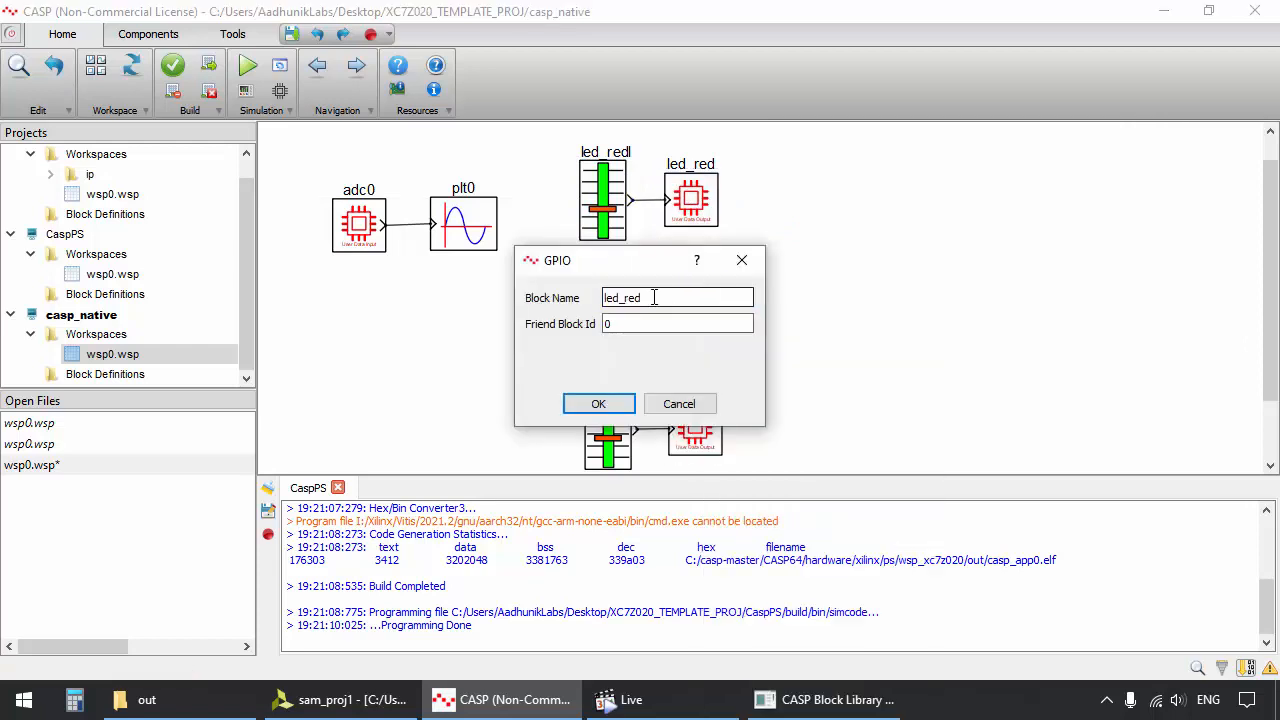
text(green)
key(Return)
click(695, 440)
double_click(695, 440)
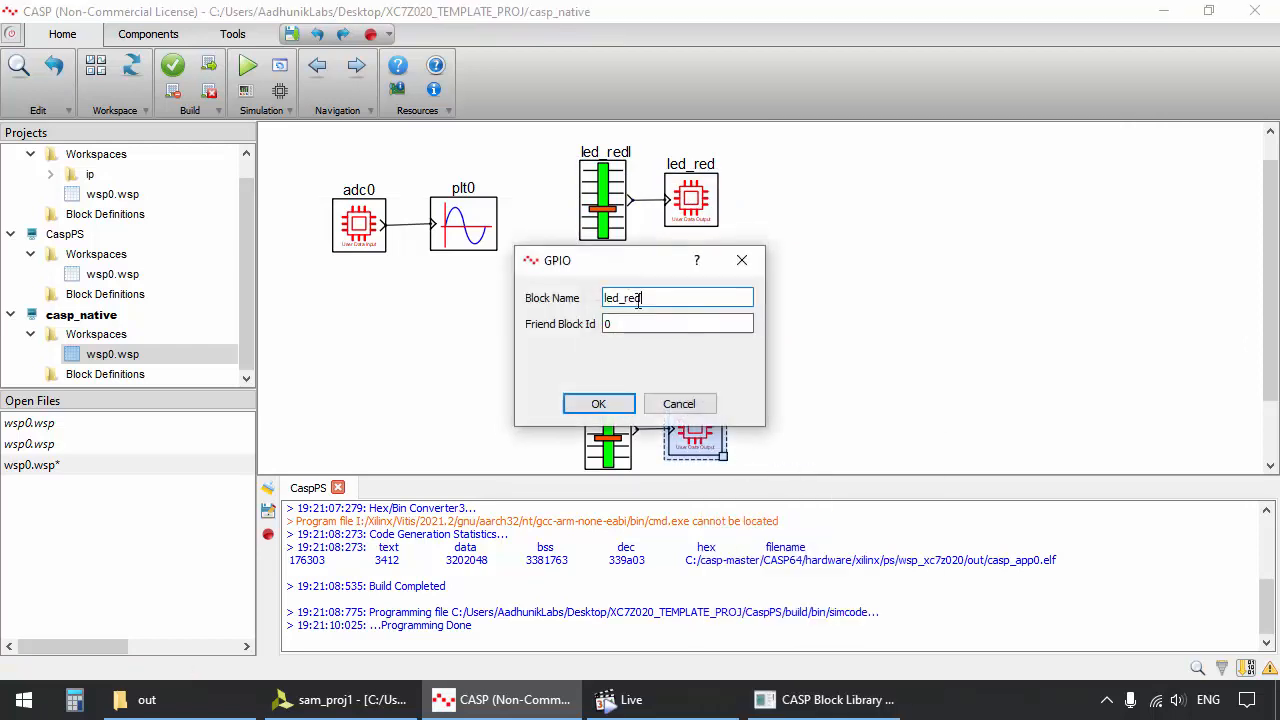
text(blue)
key(Return)
Map led_green to GPIO name UDO1 and led_blue to UDO2 with GPIO type Integer, both on end point EP0
double_click(708, 312)
scroll(637, 230, down, 1)
scroll(680, 284, down, 3)
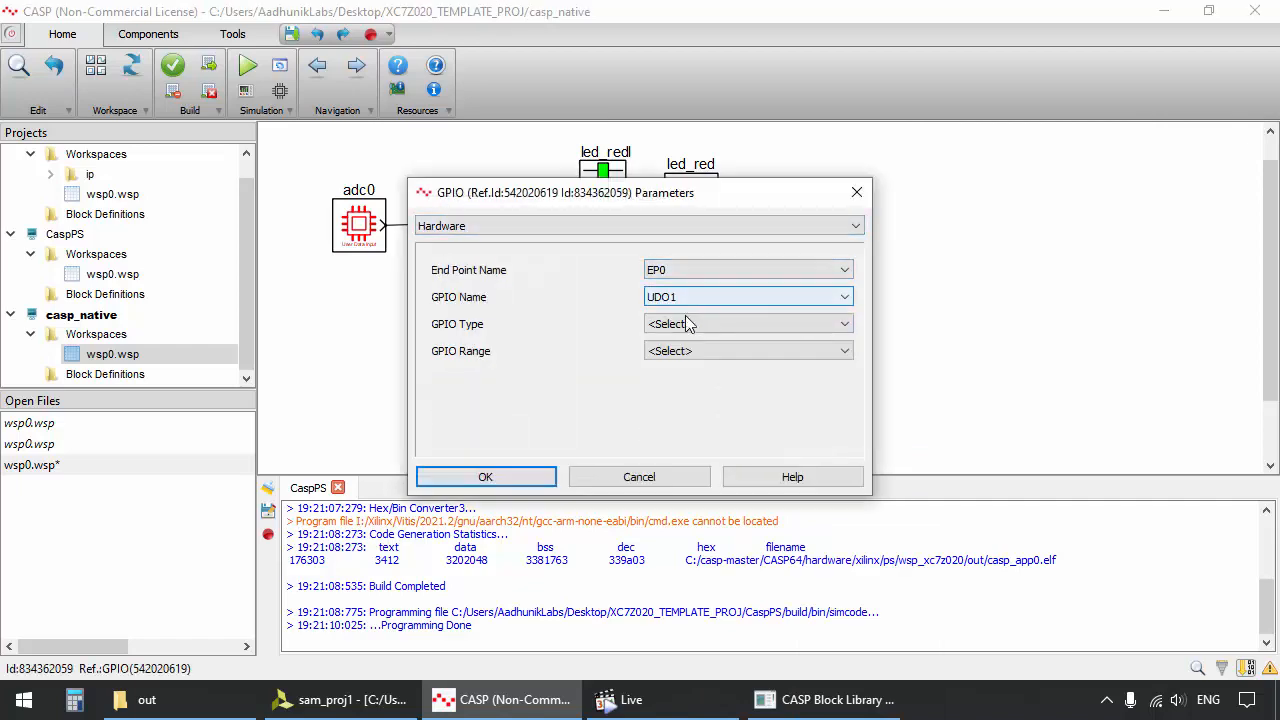
scroll(686, 324, down, 1)
click(545, 478)
double_click(695, 428)
scroll(651, 227, down, 2)
scroll(686, 298, down, 4)
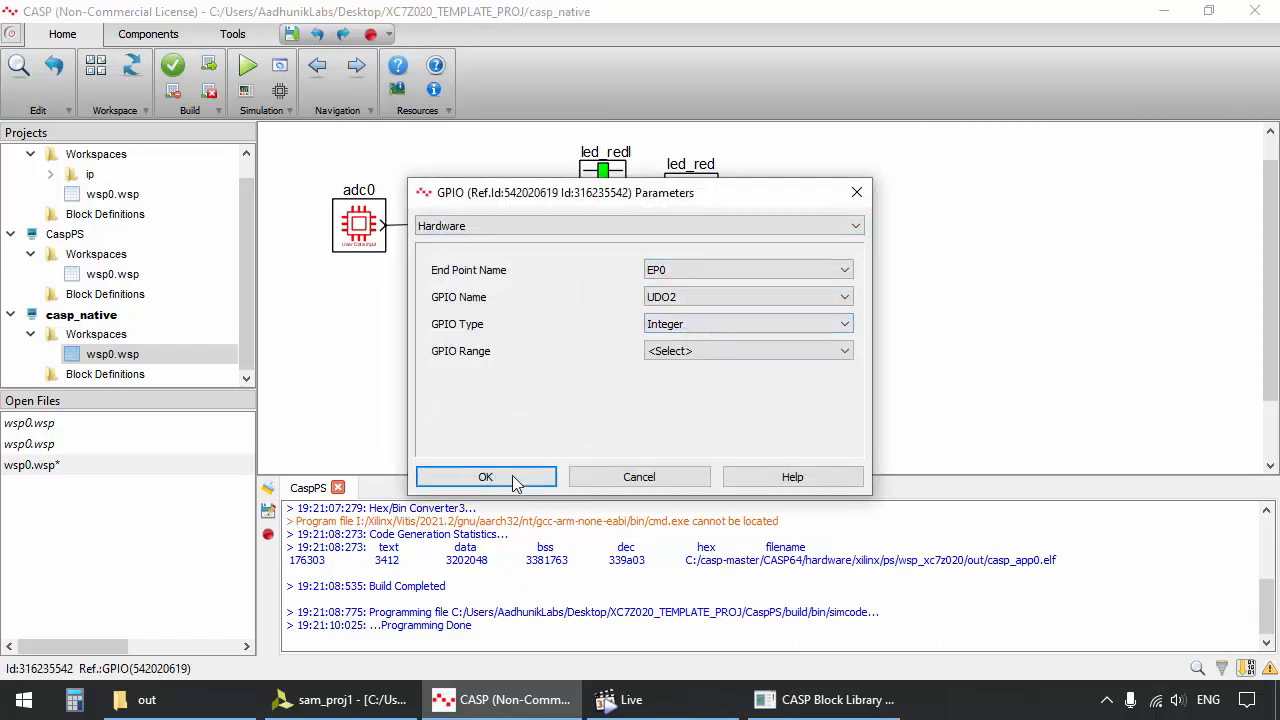
click(515, 479)
Update the simulation panel assignment of the middle and bottom sliders
double_click(598, 326)
scroll(632, 253, down, 1)
click(490, 449)
double_click(606, 428)
scroll(624, 256, down, 1)
click(486, 449)
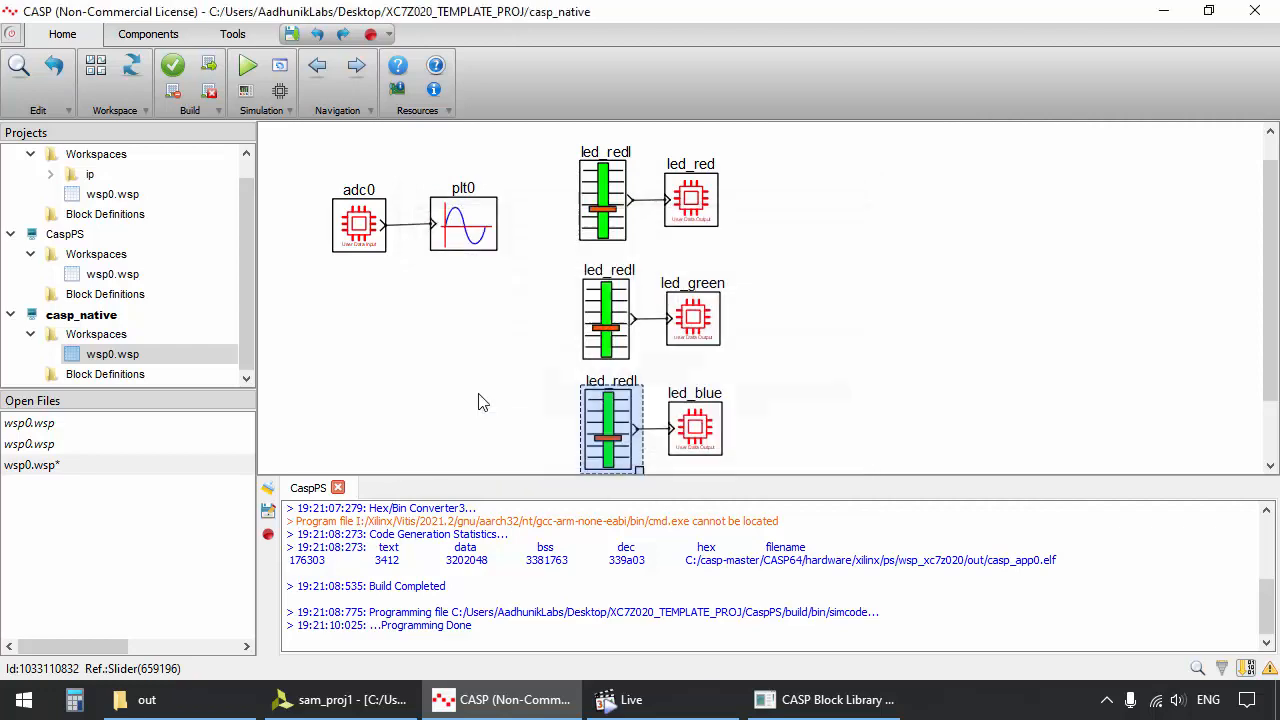
Try to build and run the project, and rename the middle slider block led_green
click(248, 66)
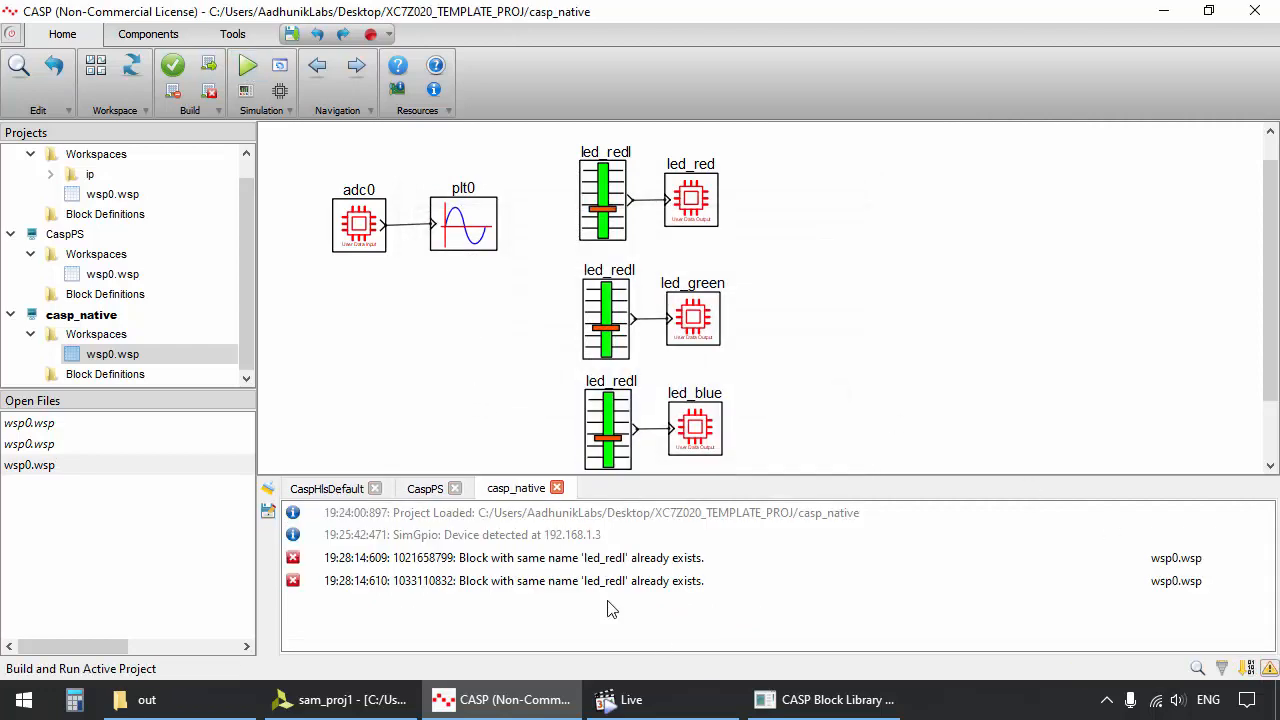
click(571, 580)
right_click(606, 238)
click(665, 275)
drag(620, 298, 716, 298)
text(_g)
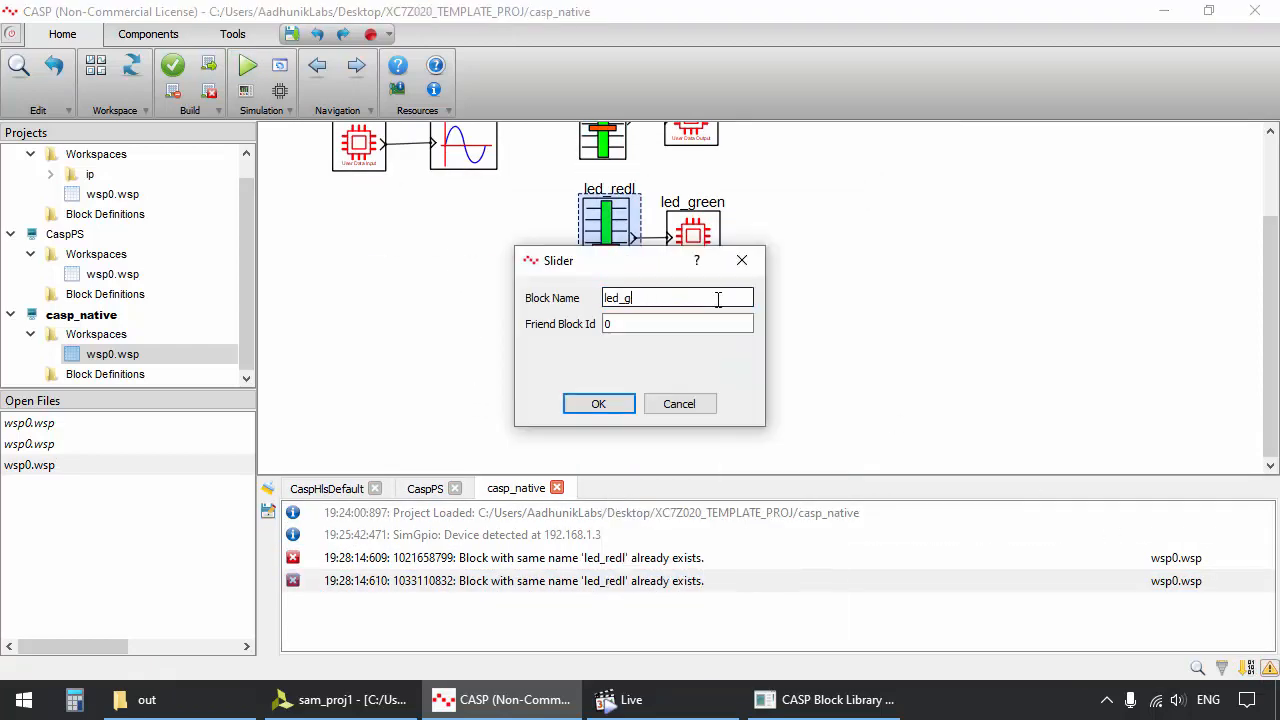
text(reen)
key(Return)
Rename the bottom slider block led_blue
right_click(604, 341)
click(634, 376)
key(BackSpace)
key(BackSpace)
key(BackSpace)
key(BackSpace)
text(blue)
key(Return)
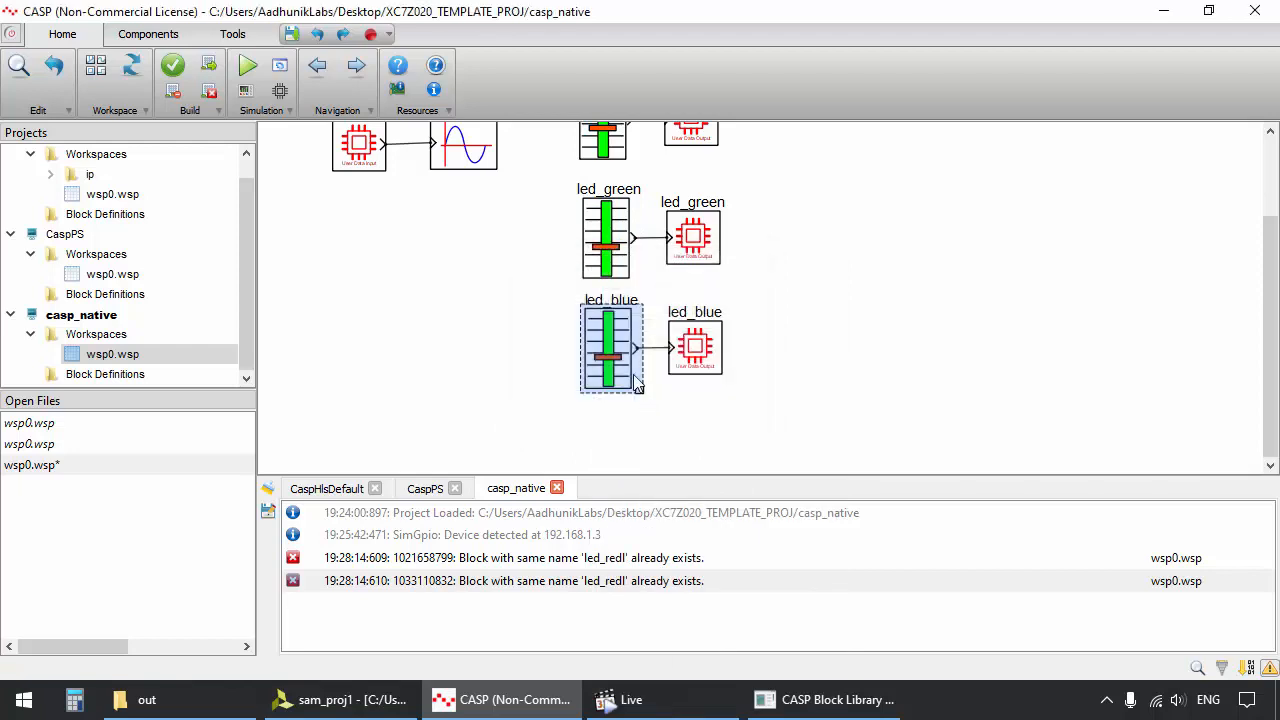
Run the project, place the shortened slider subwindow below the plot, shrink the simulation panel around both and show the live board camera
click(248, 66)
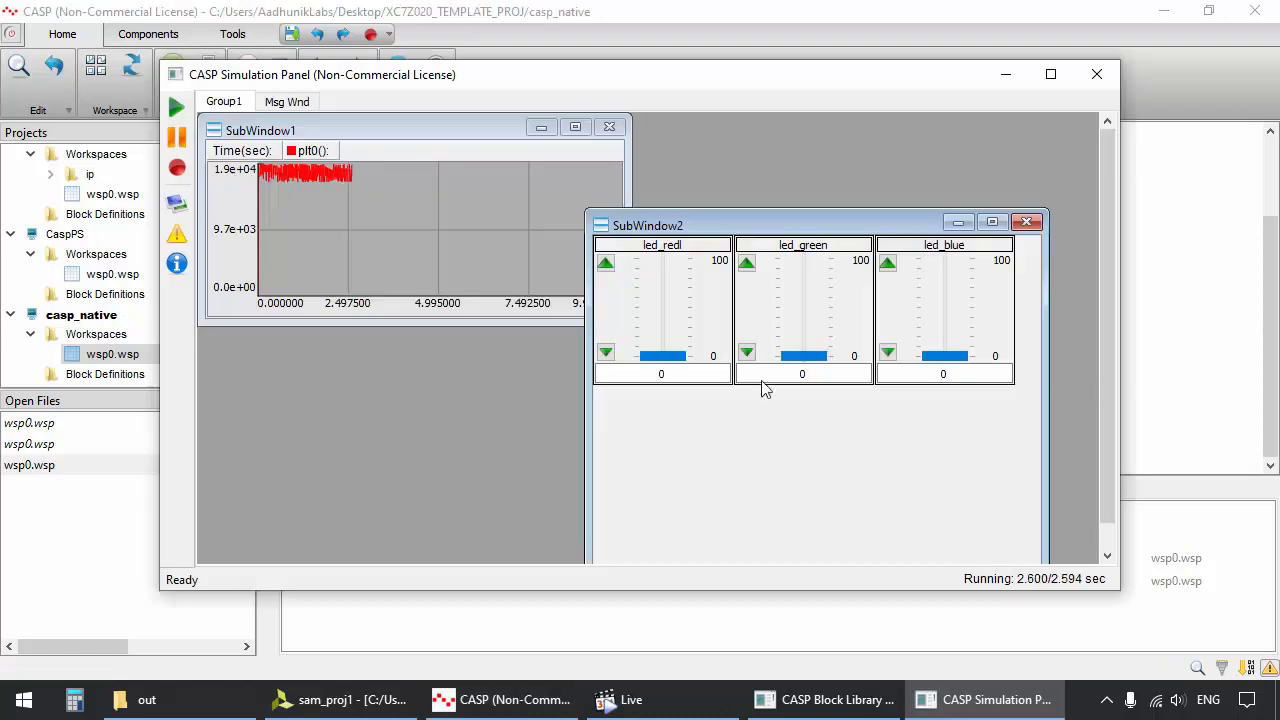
drag(790, 223, 754, 136)
drag(1013, 502, 1026, 315)
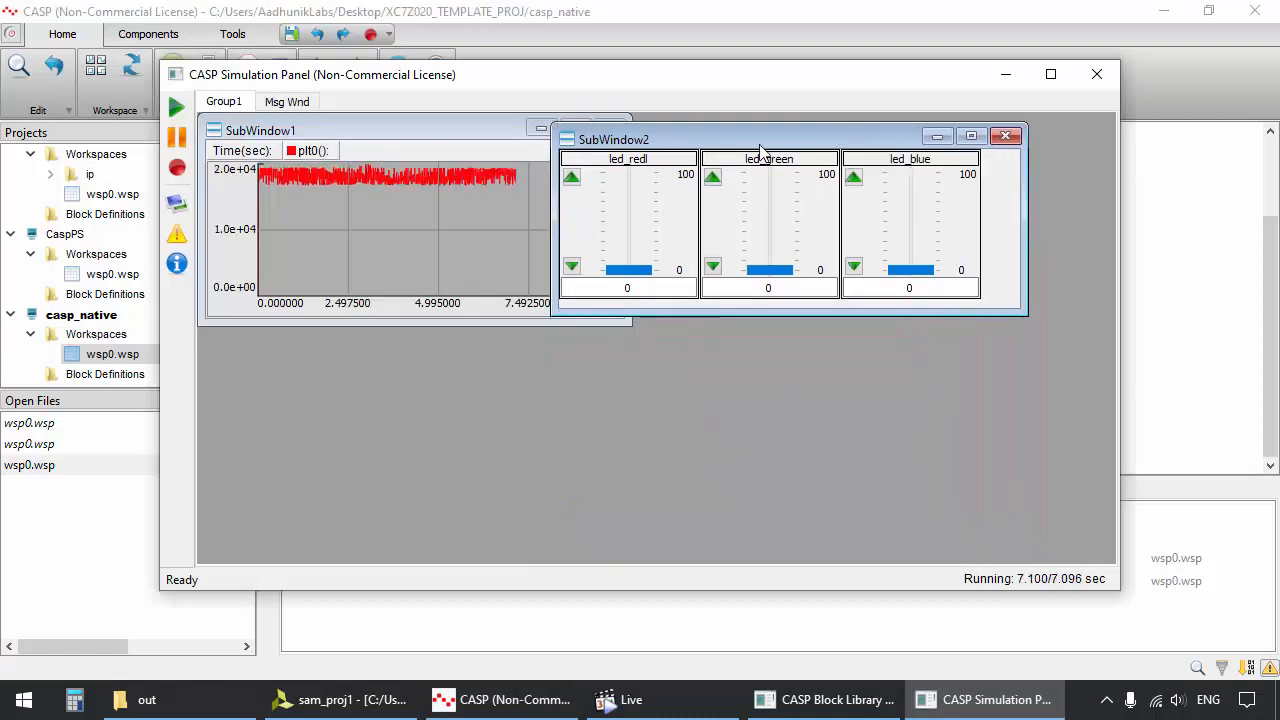
drag(760, 140, 405, 342)
drag(1118, 588, 697, 567)
click(620, 700)
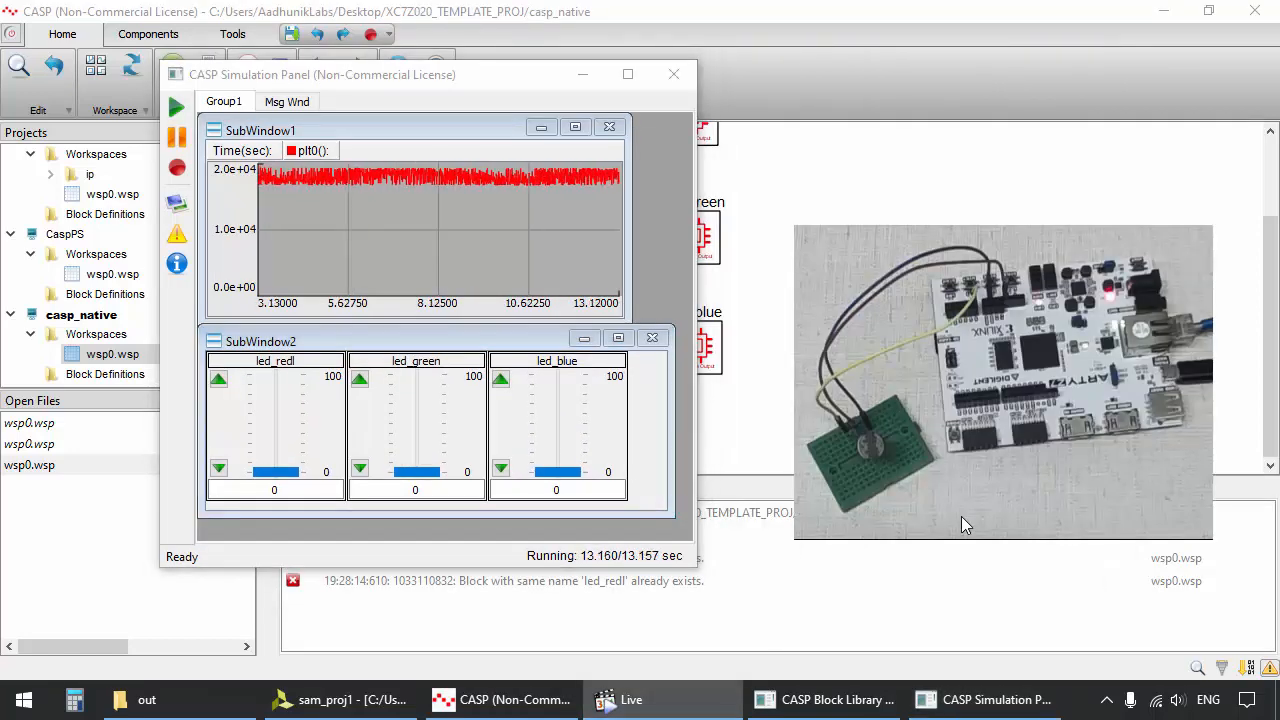
drag(429, 346, 432, 354)
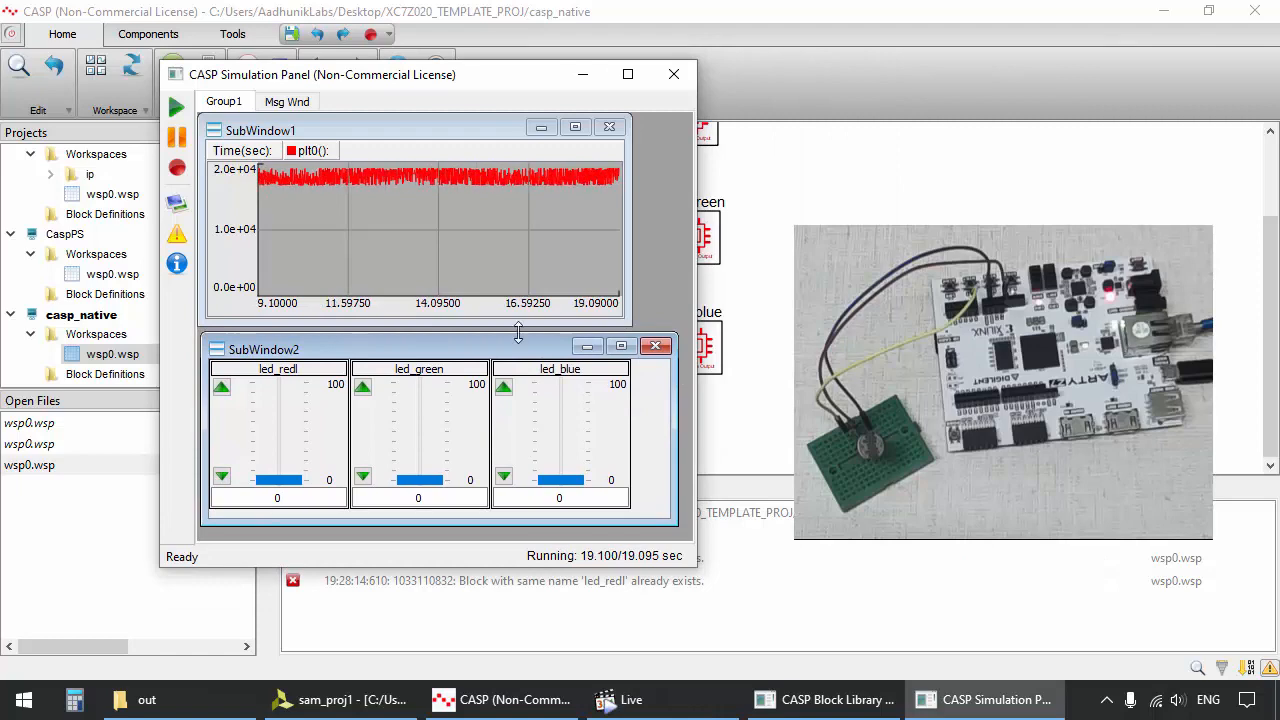
Test the board's LEDs with the simulation sliders, leaving led_redl and led_green at 0 and led_blue at 90
click(568, 276)
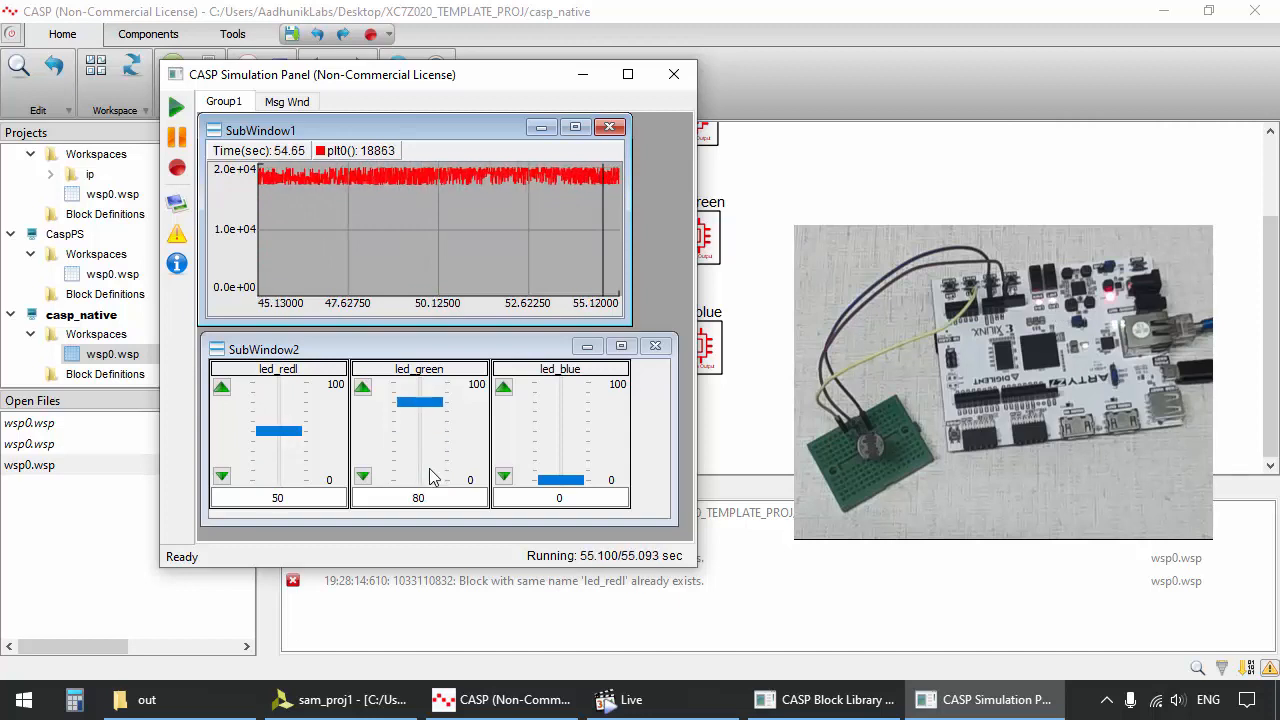
drag(296, 432, 296, 482)
drag(571, 404, 584, 461)
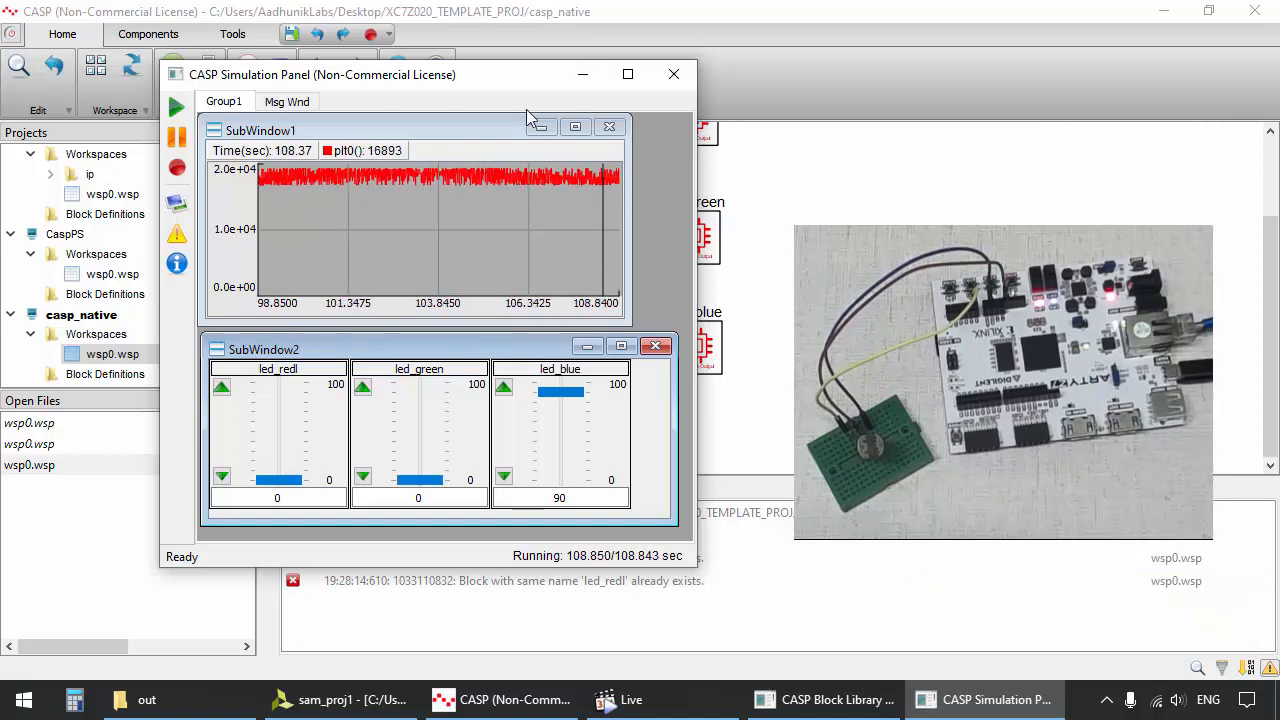
Return to the casp_native block diagram and view the three slider and LED block pairs while the simulation runs
drag(512, 76, 424, 78)
click(496, 77)
drag(1272, 224, 1274, 162)
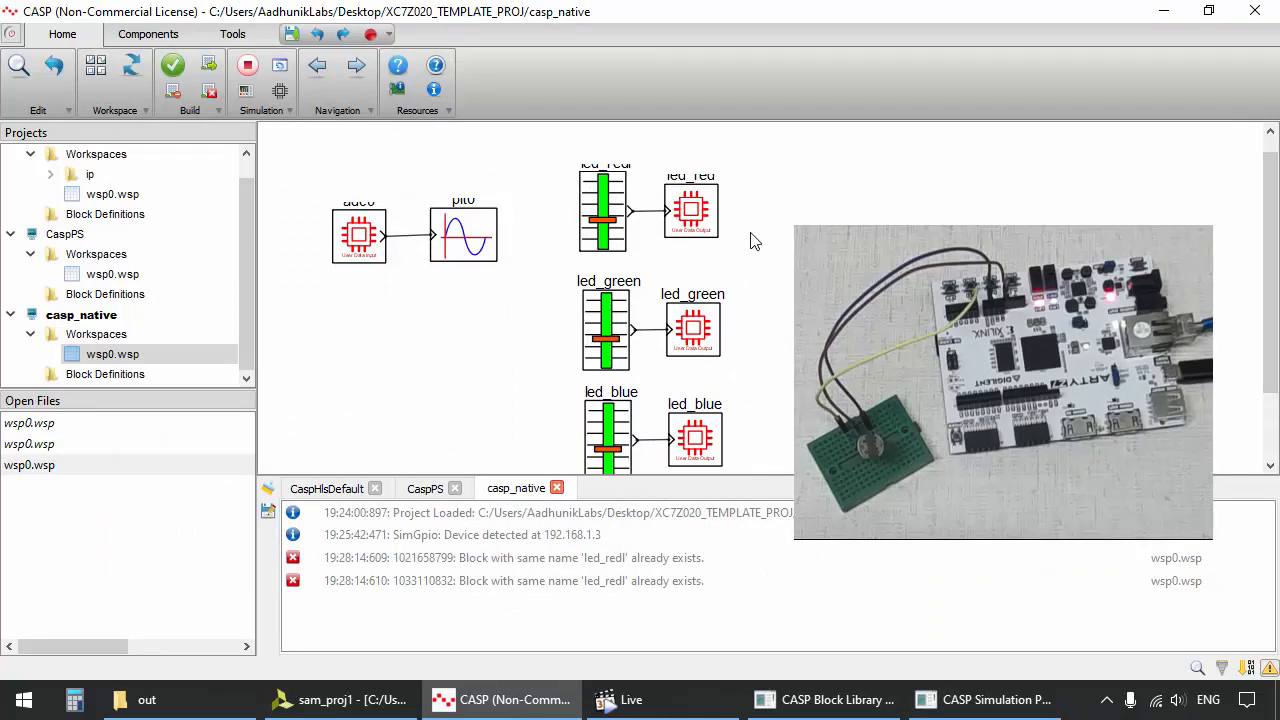